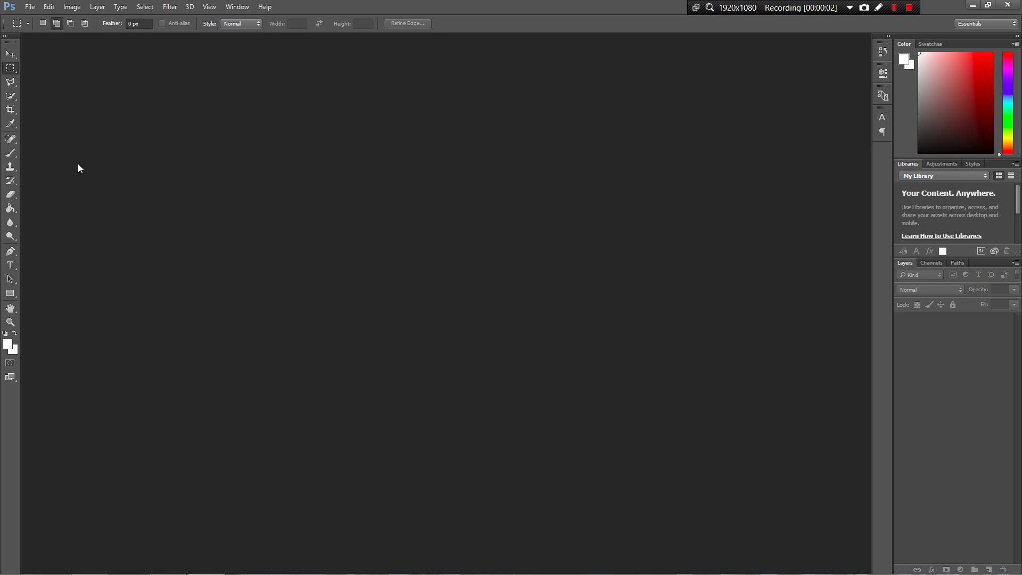
Step: Drag VT Example Render Work_002.jpg from the Sketchup Render Files folder into Photoshop as a new document
mouse_move(149, 574)
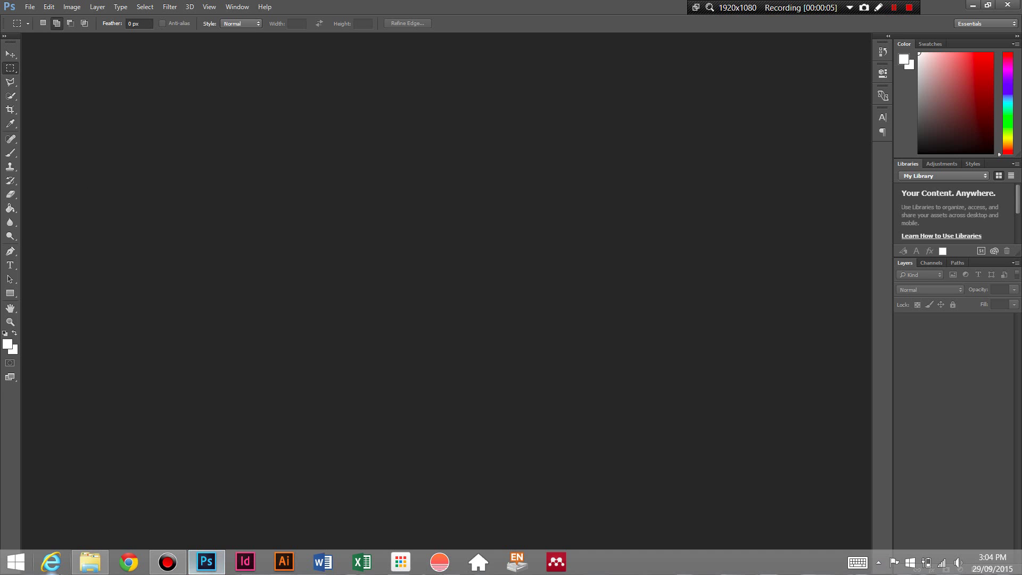
left_click(89, 569)
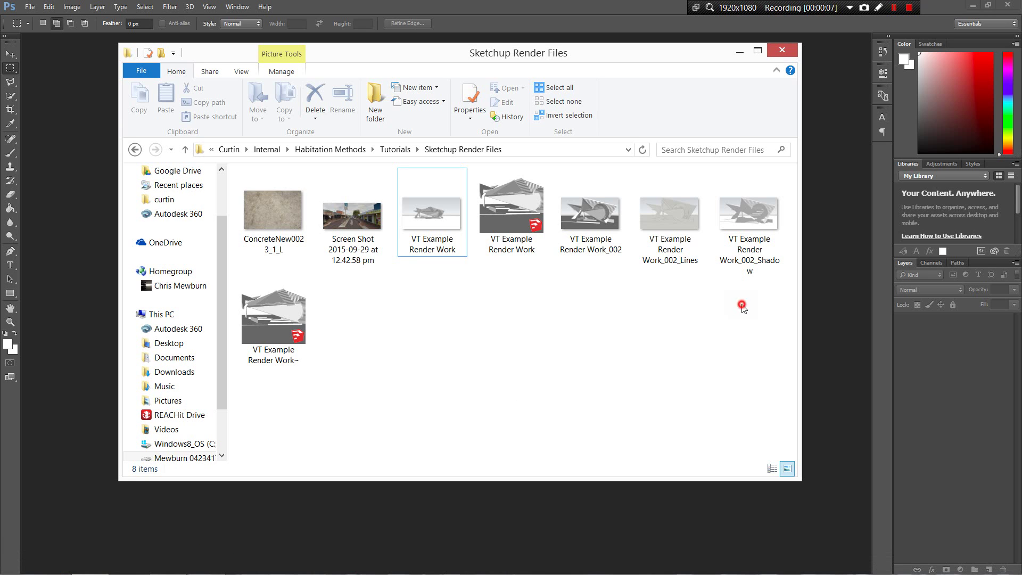
left_click_drag(770, 298, 591, 221)
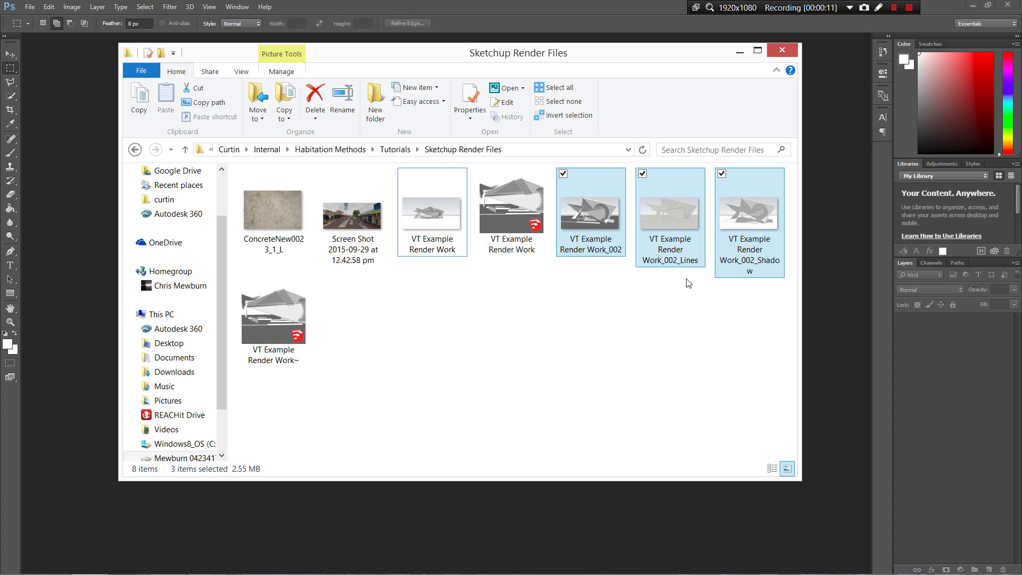
left_click(687, 344)
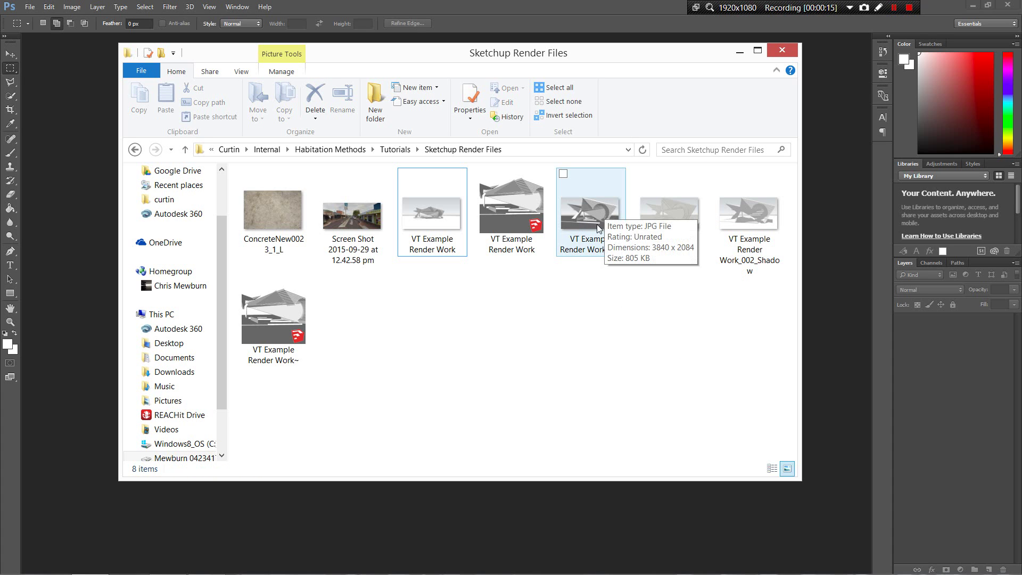
left_click(600, 287)
left_click_drag(584, 219, 73, 219)
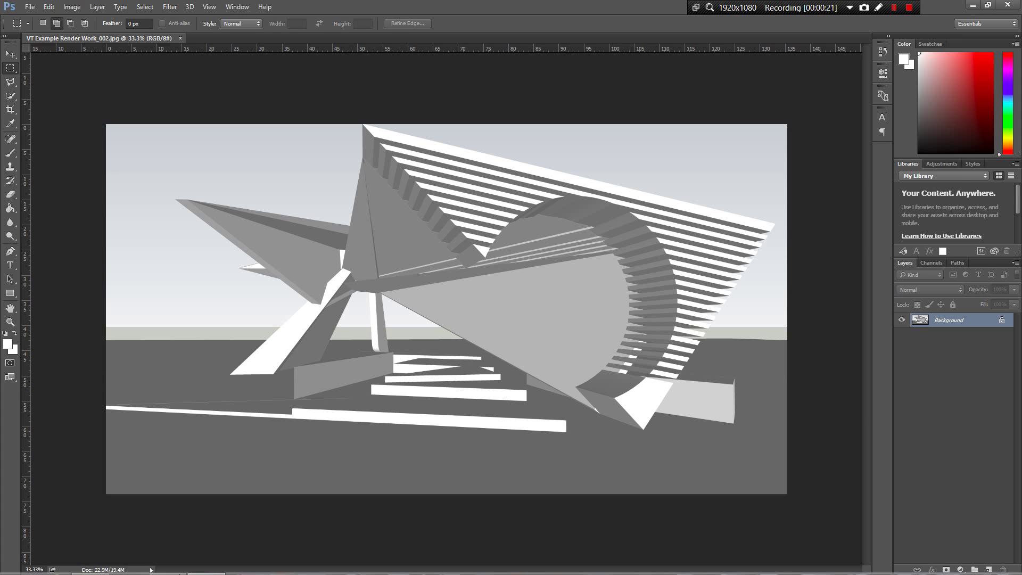
Step: Place the Work_002_Lines and Work_002_Shadow renders as layers over the base render
left_click(80, 564)
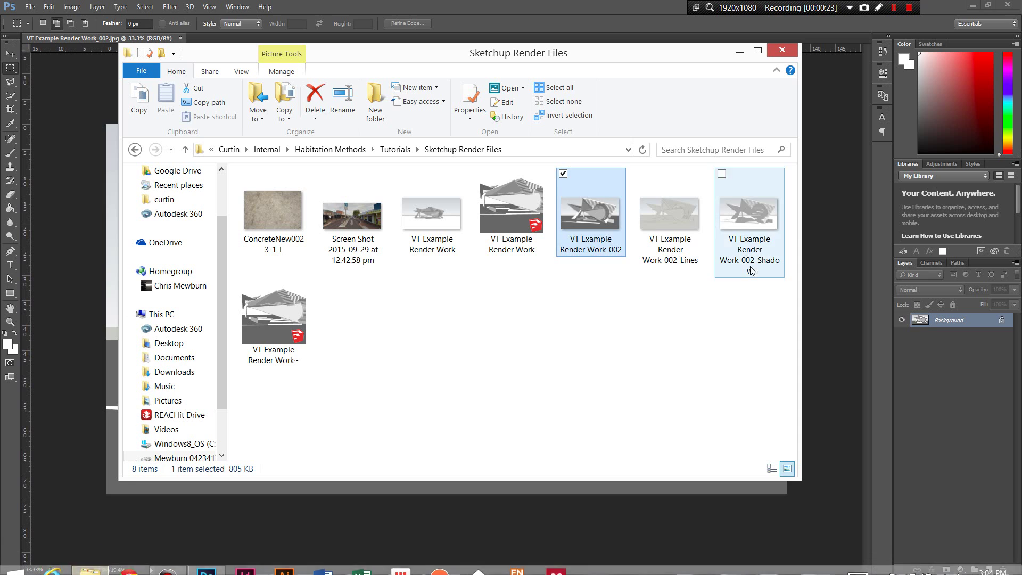
left_click_drag(755, 335, 809, 294)
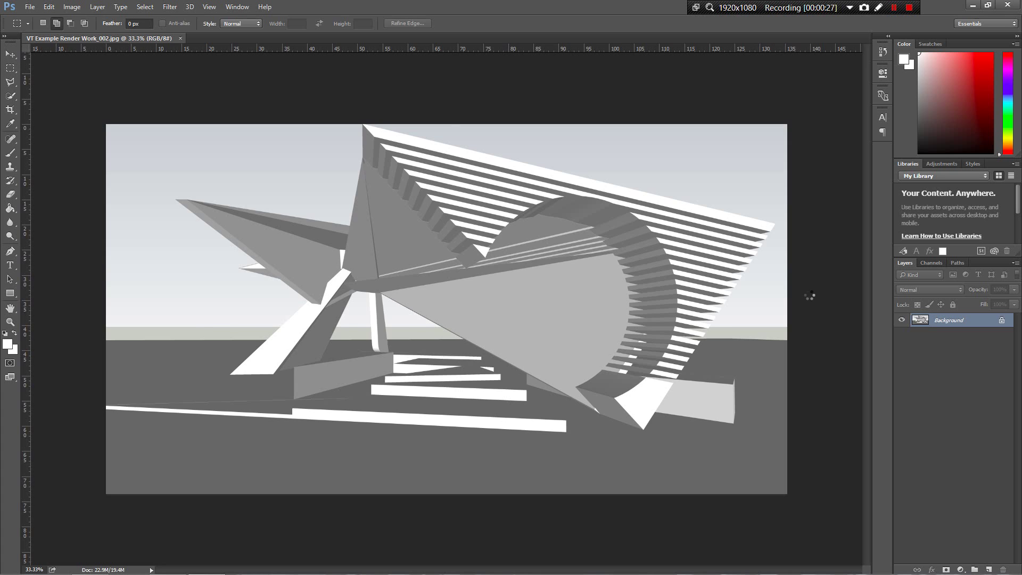
key("Return")
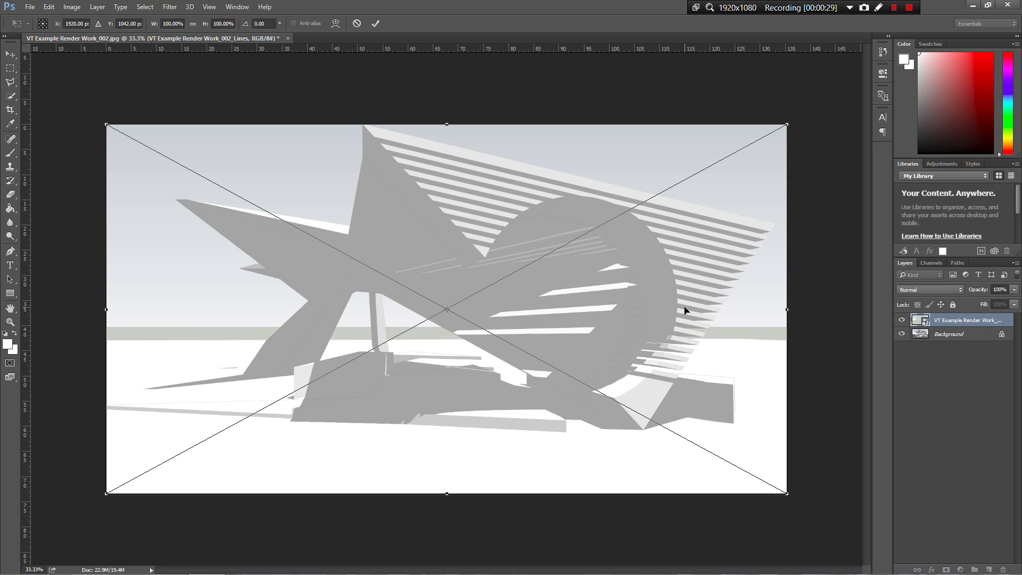
key("Return")
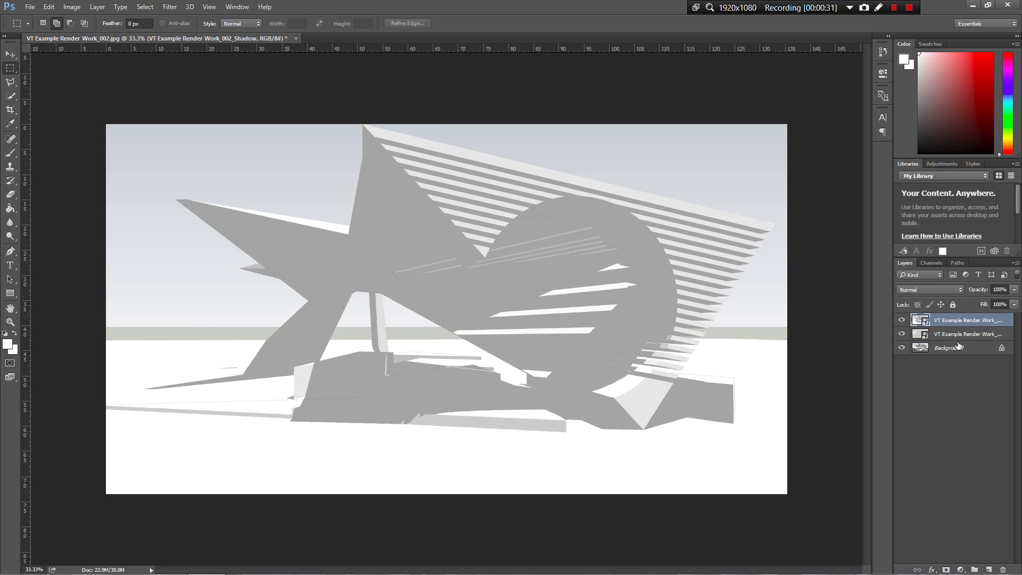
Step: Stack the Lines layer above Shadow, hide it, and make Shadow the active layer
left_click(953, 336)
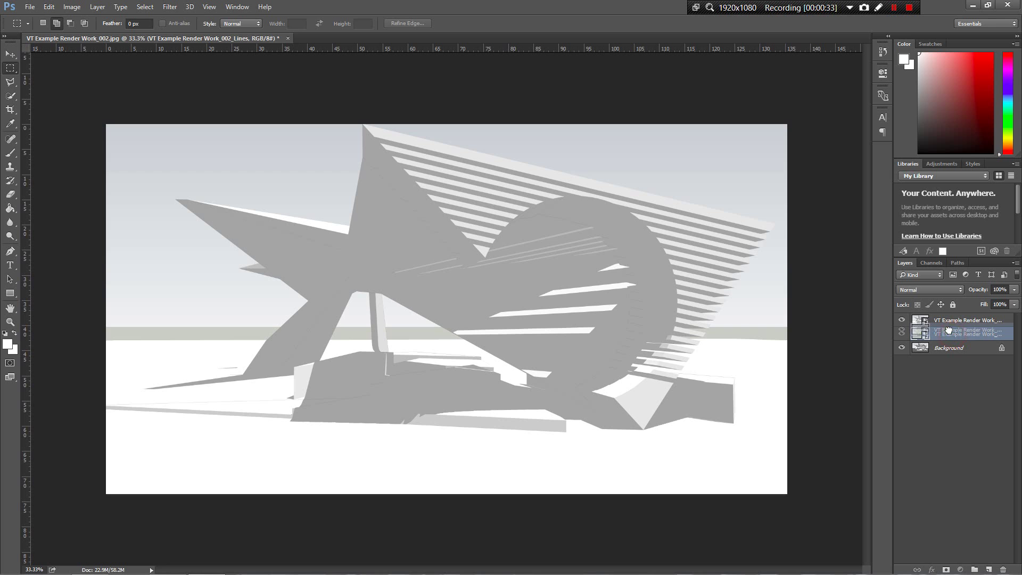
left_click(905, 334)
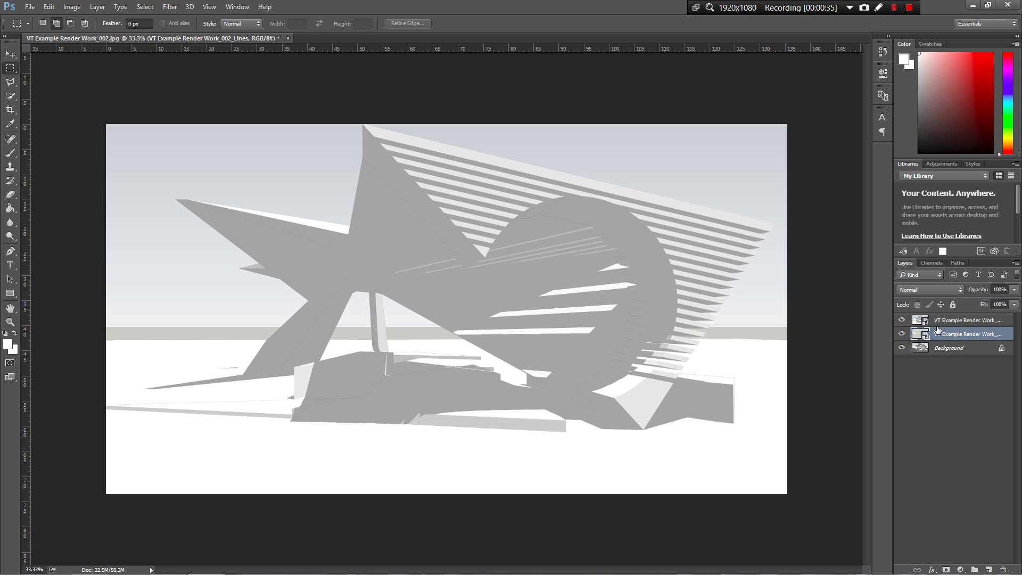
mouse_move(948, 331)
left_mouse_down()
mouse_move(948, 341)
mouse_move(948, 324)
left_mouse_up()
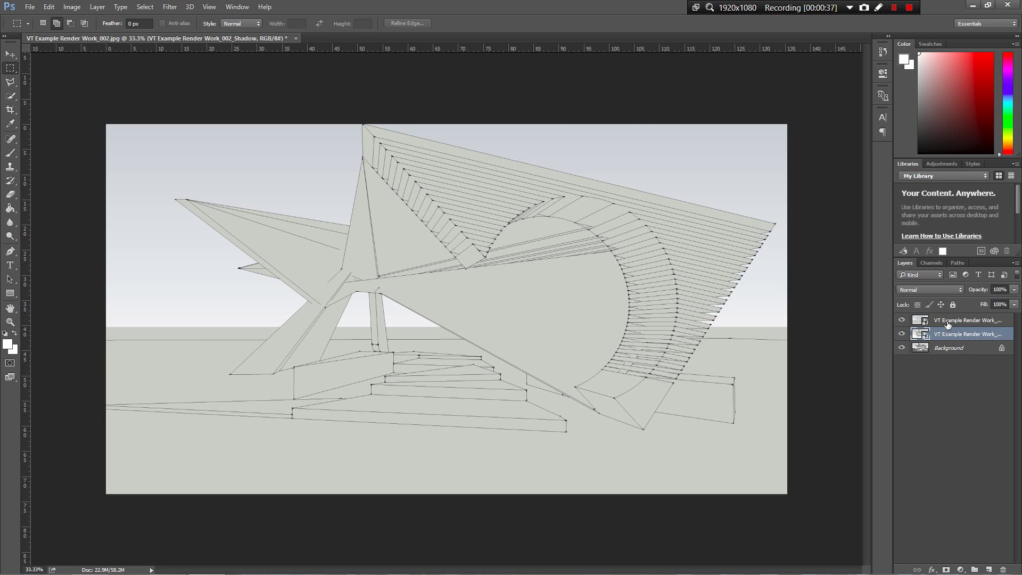
left_click(902, 321)
left_click(904, 333)
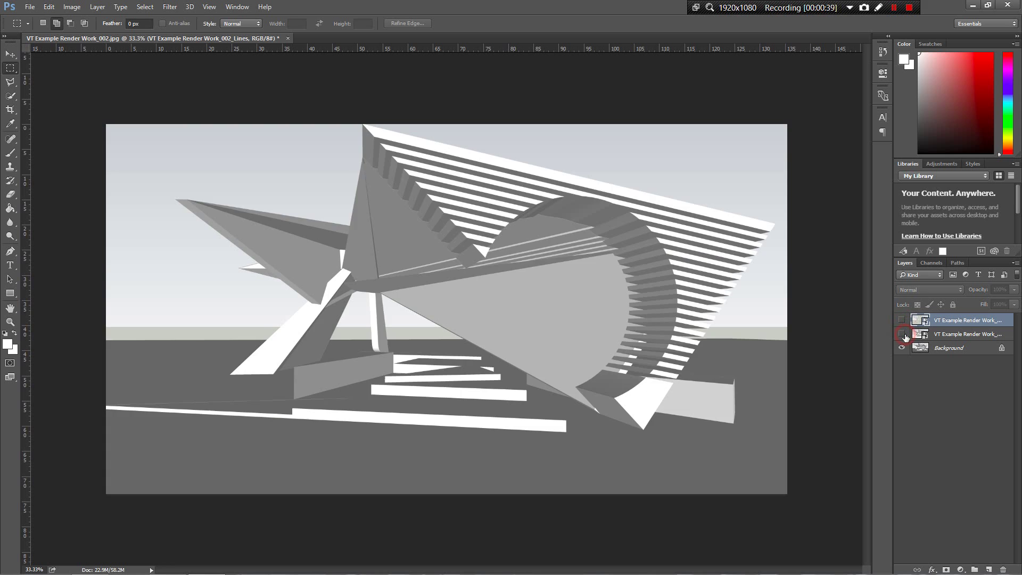
left_click(905, 334)
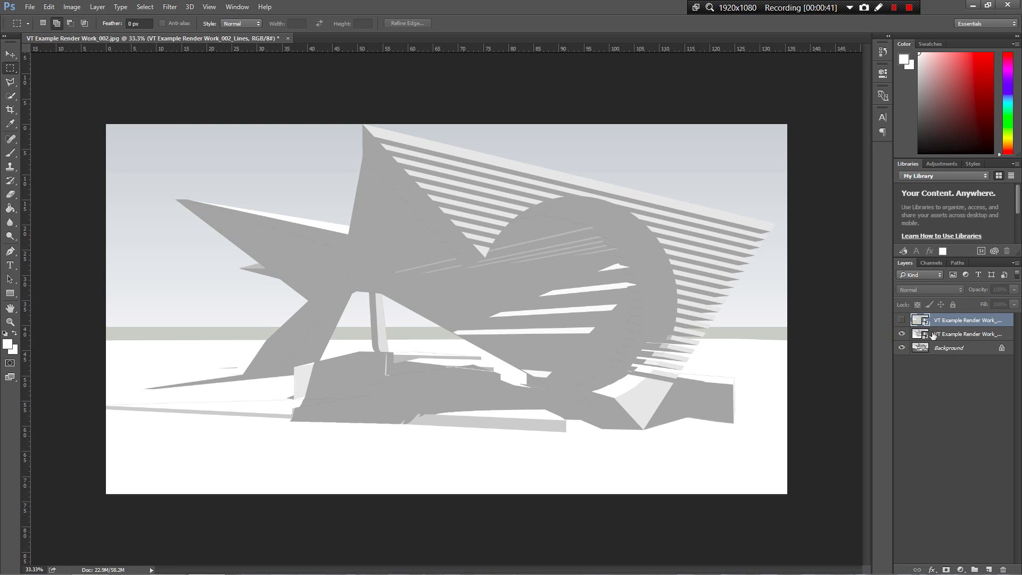
left_click(951, 334)
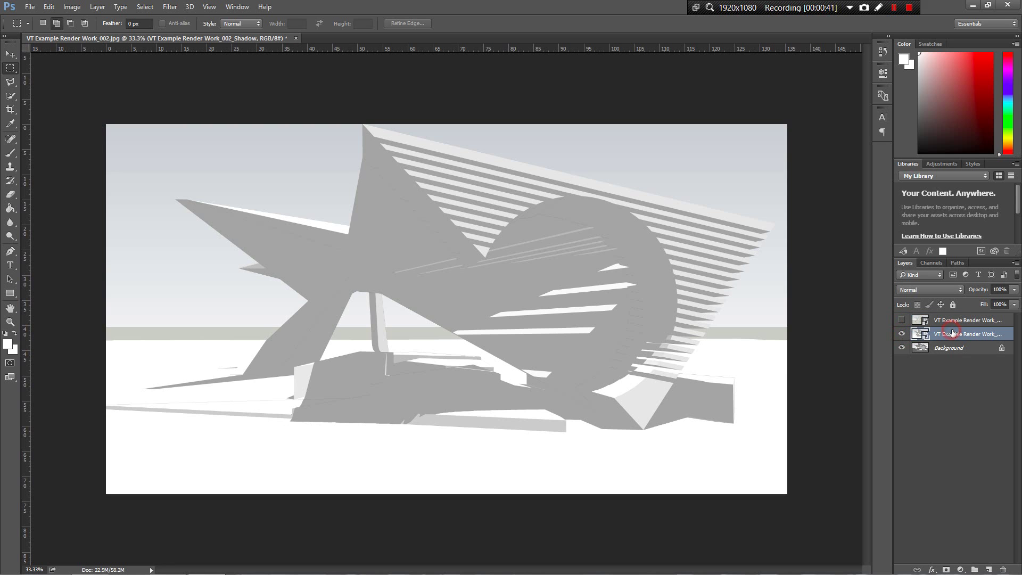
Step: Preview the Shadow layer in Darken, burn, Lighten, Screen, dodge and light blend modes
left_click(923, 289)
left_click(923, 290)
key("shift+plus")
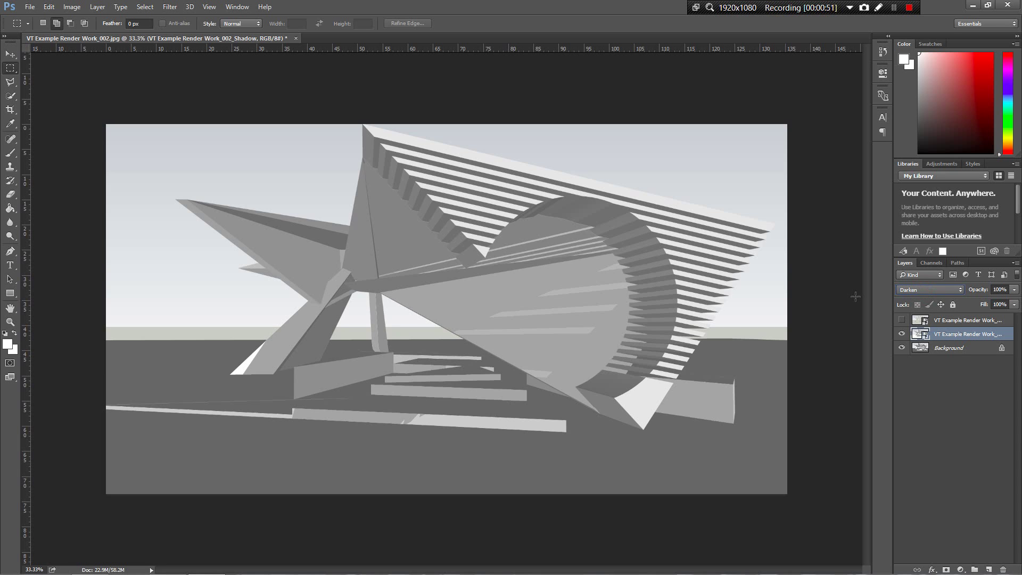
key("shift+plus")
key("shift+plus")
key("shift+plus")
key("shift+plus")
key("shift+plus")
key("shift+plus")
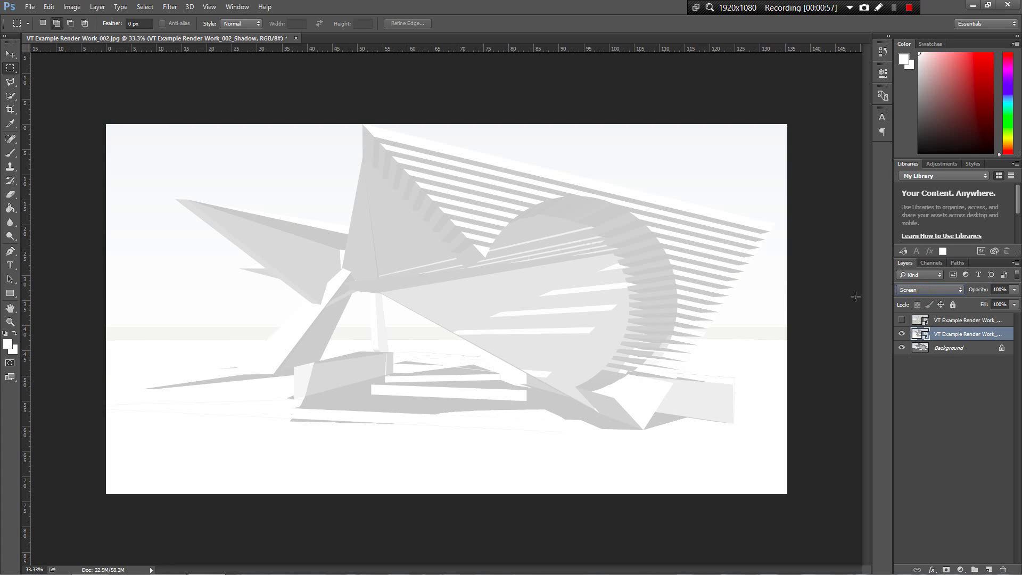
key("shift+plus")
key("shift+minus")
key("shift+plus")
key("shift+plus")
key("shift+plus")
key("shift+plus")
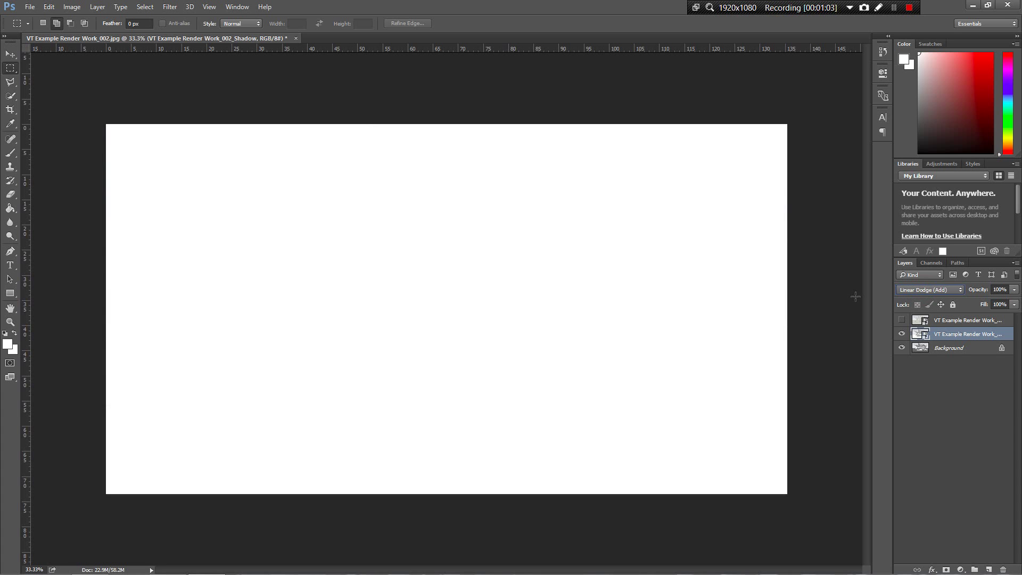
key("shift+plus")
key("shift+plus")
key("shift+plus")
key("shift+plus")
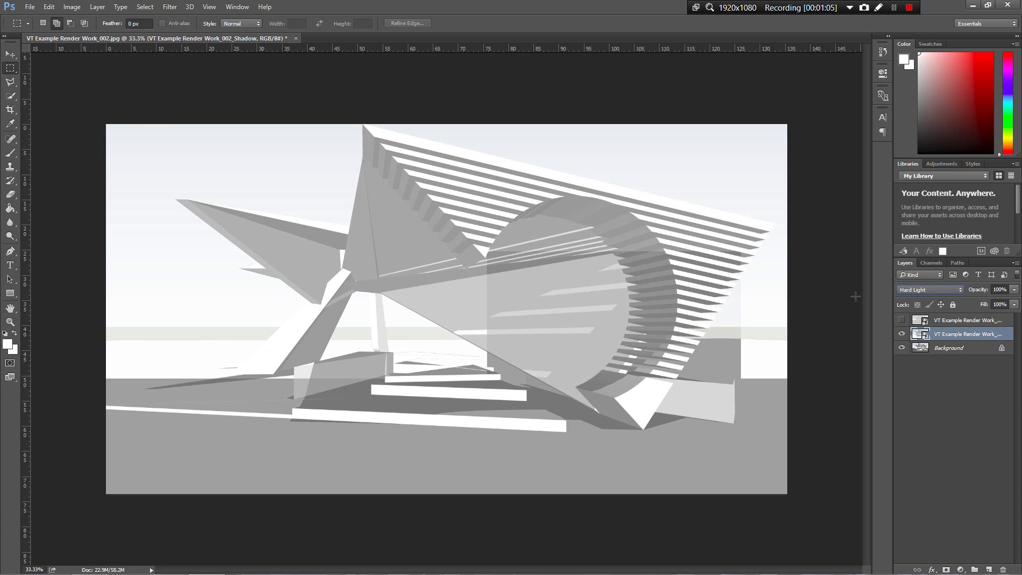
key("shift+plus")
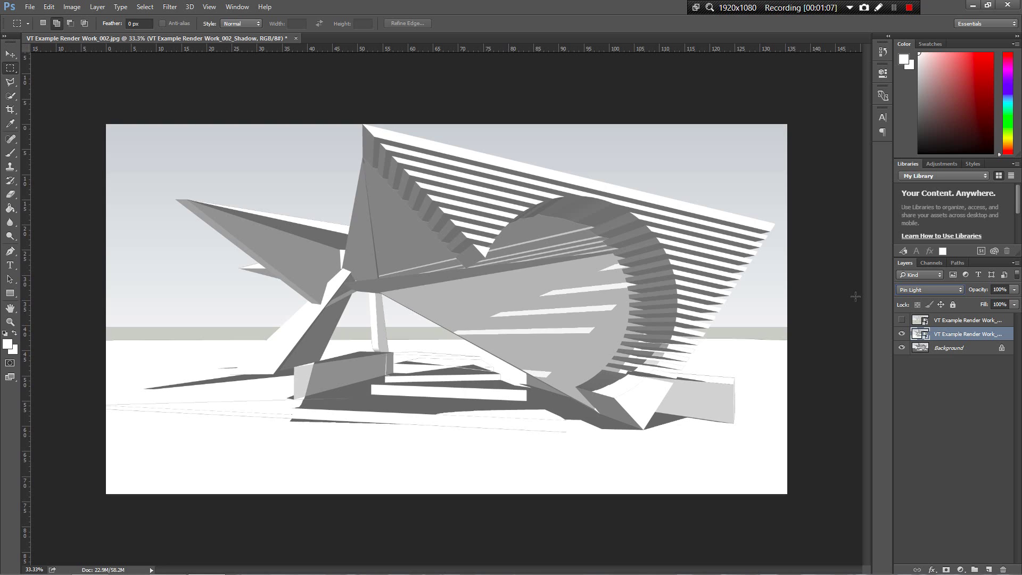
Step: Set the Shadow layer to Overlay and toggle its visibility to compare
left_click(913, 291)
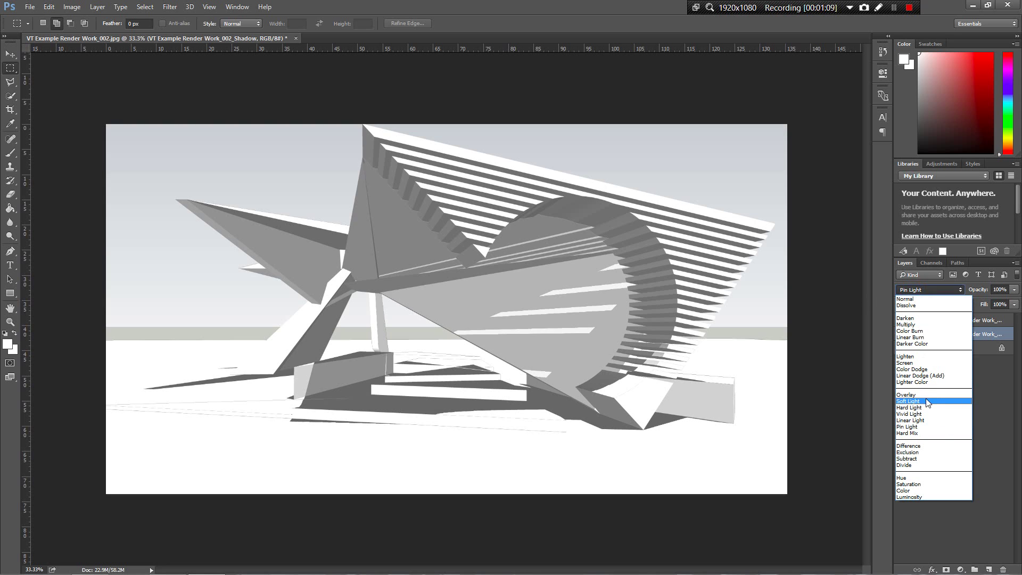
left_click(925, 399)
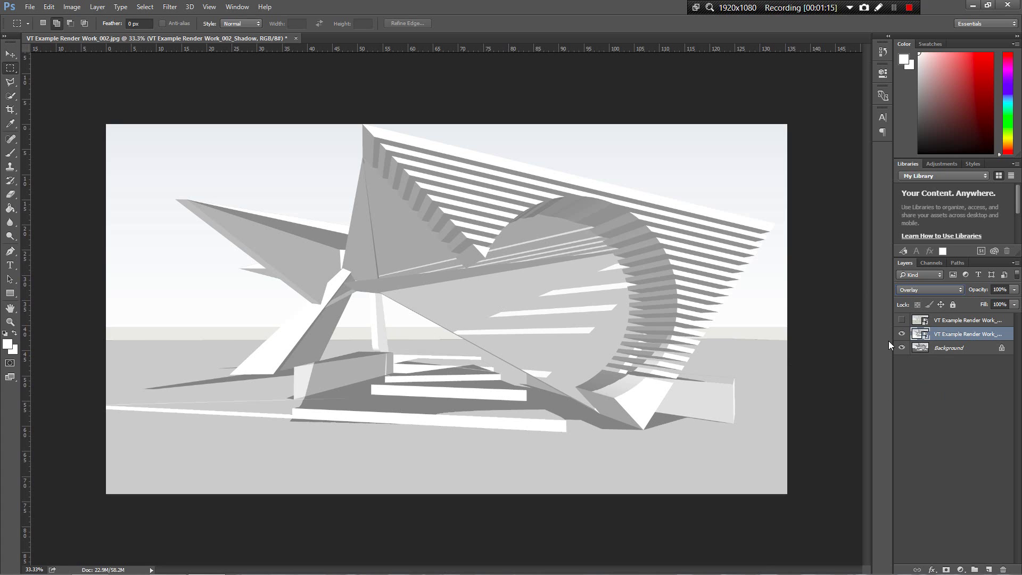
left_click(902, 334)
left_click(902, 334)
left_click(901, 334)
left_click(901, 335)
Step: Show the Lines layer and preview it in Multiply, burn, Screen and Soft Light blending
left_click(947, 321)
left_click(902, 320)
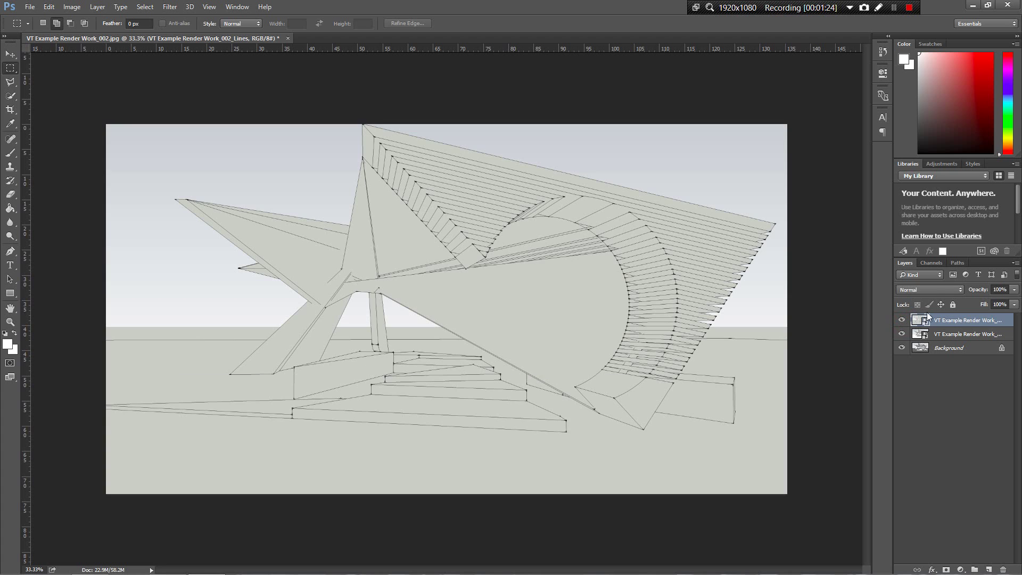
left_click(929, 290)
left_click(831, 282)
key("Down")
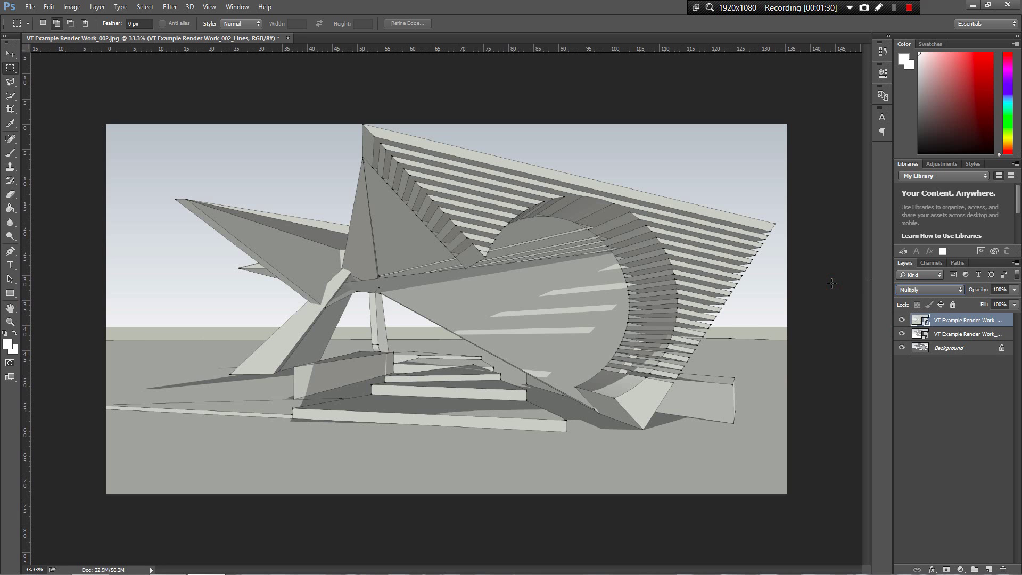
key("Down")
key("Down")
key("Down")
key("Down")
key("Down")
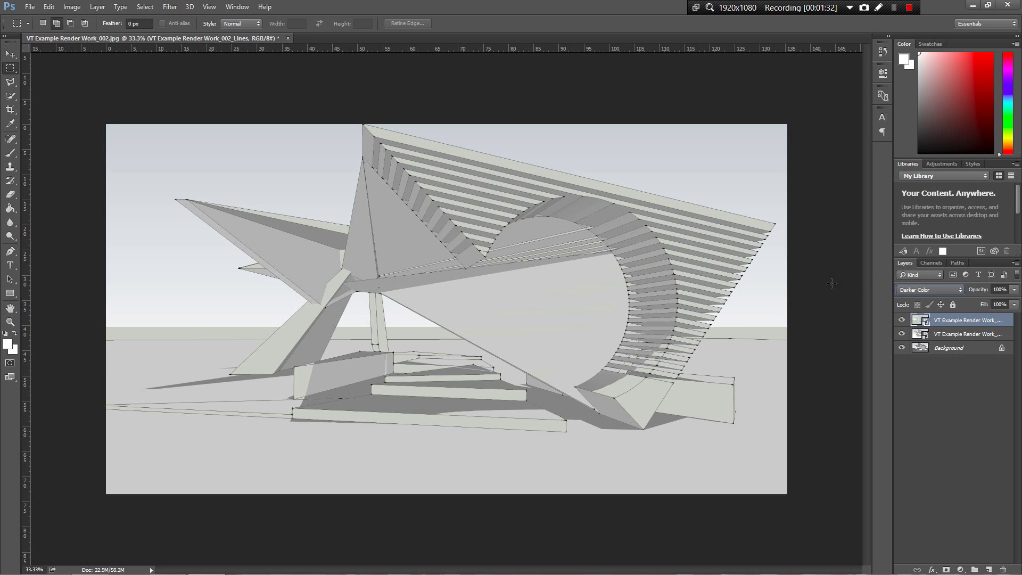
key("Down")
key("Down")
key("Down")
key("Down")
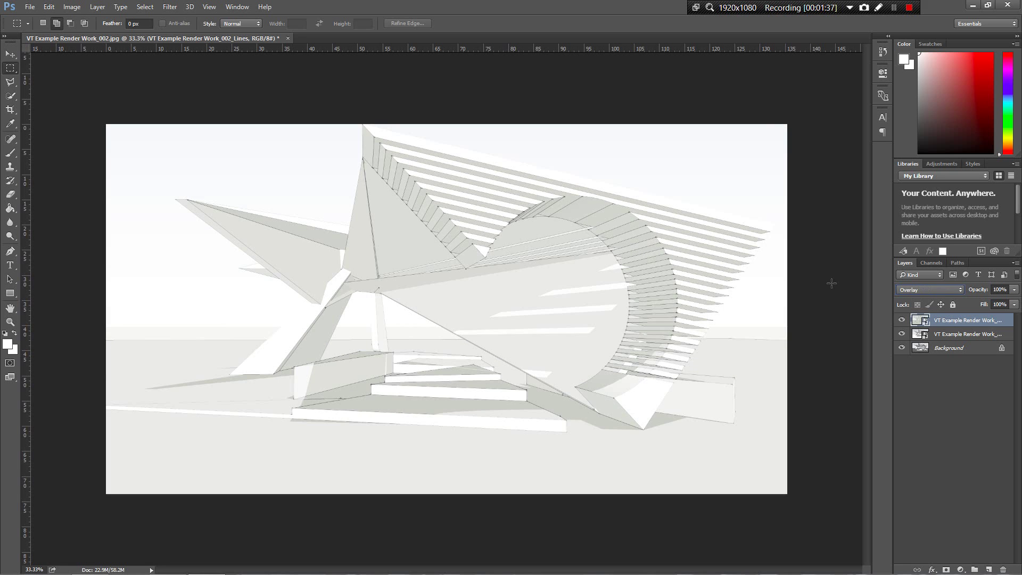
key("Down")
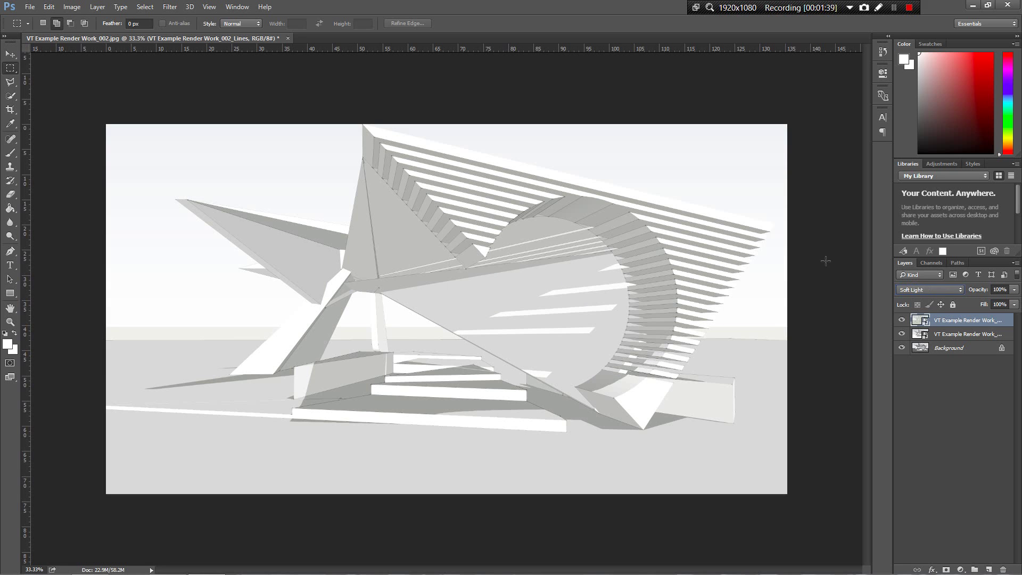
Step: Set the Lines layer opacity to 50%
left_click(1004, 290)
left_click(1004, 289)
type("50")
key("Return")
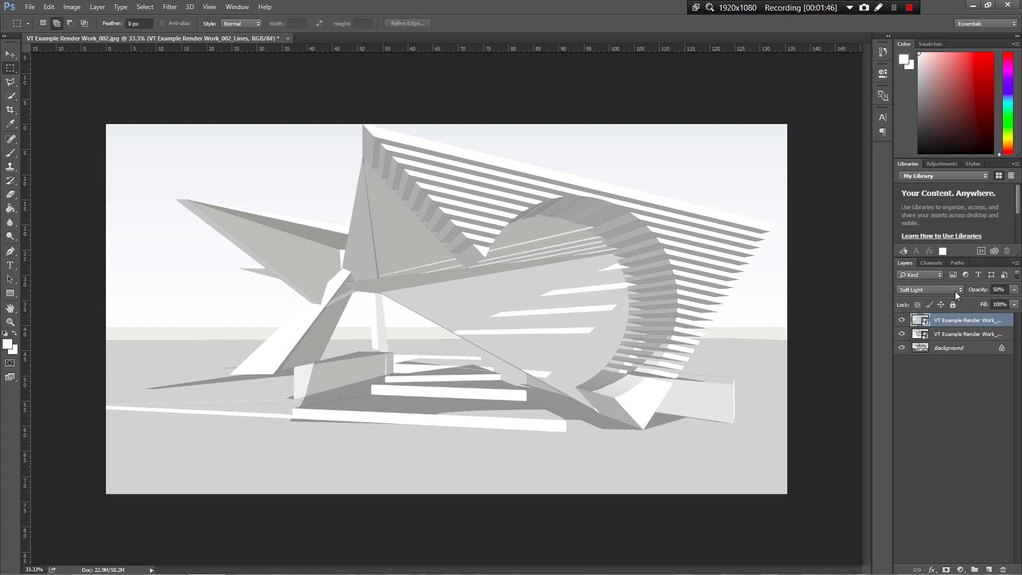
Step: Try Hard Light through Saturation on the Lines layer, settling on Color Burn
left_click(955, 292)
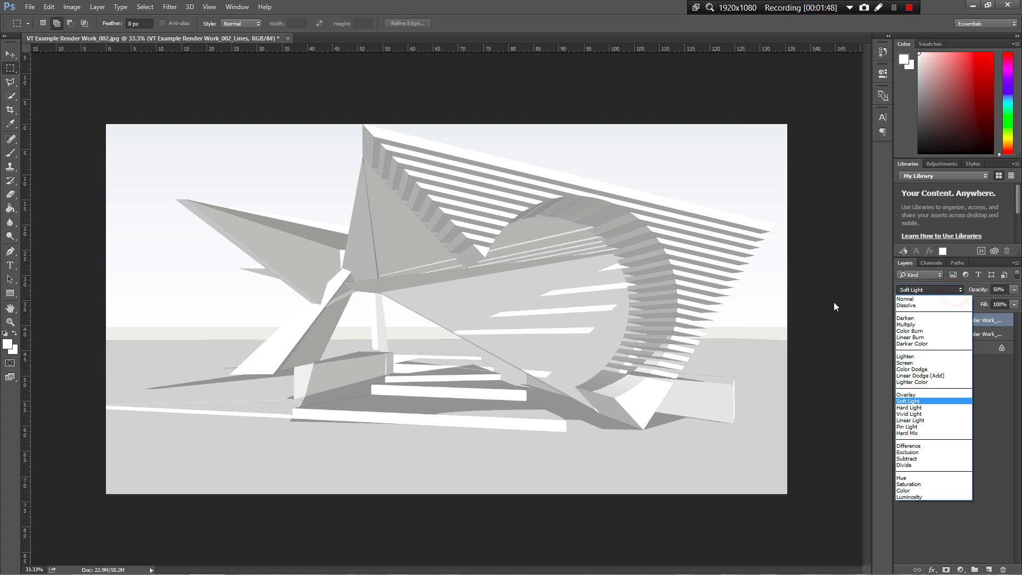
left_click(838, 299)
key("Down")
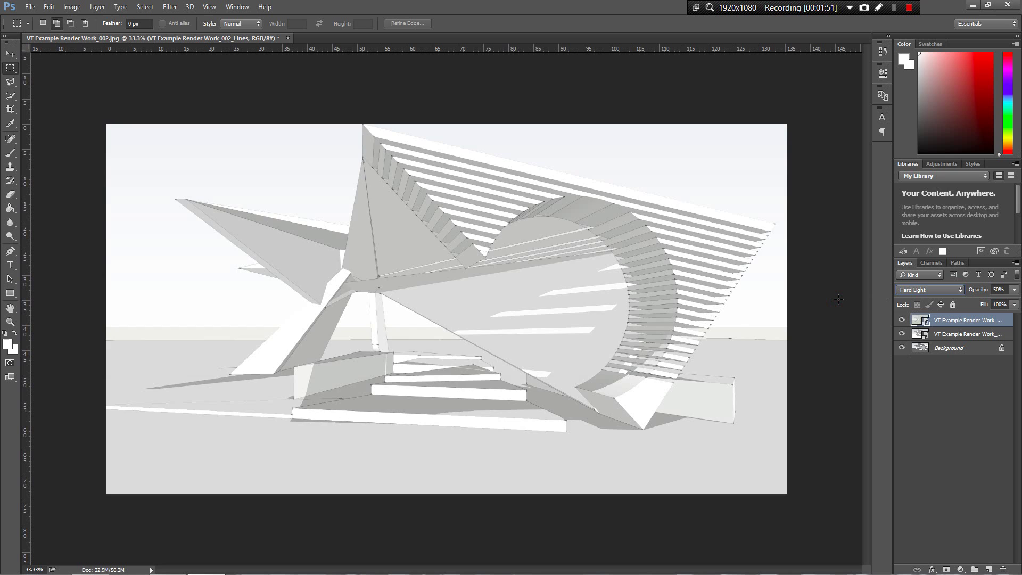
key("Down")
key("Down")
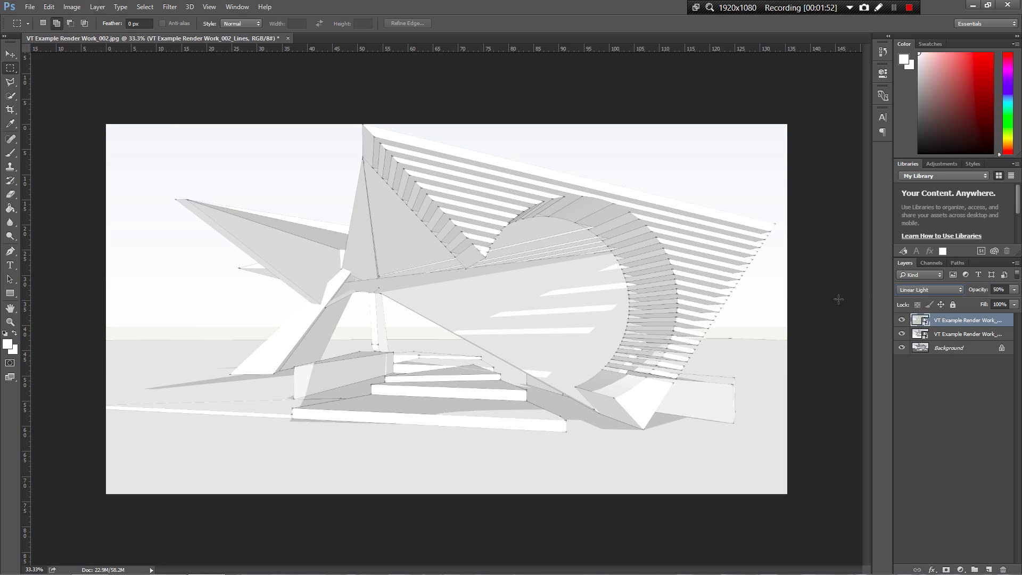
key("Down")
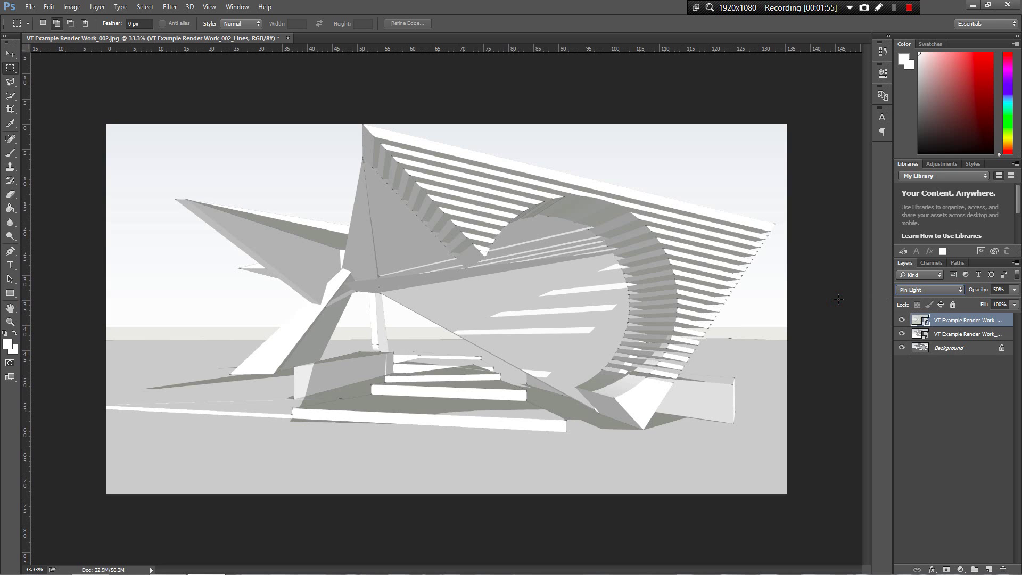
key("Down")
key("Down")
key("Down")
key("Down")
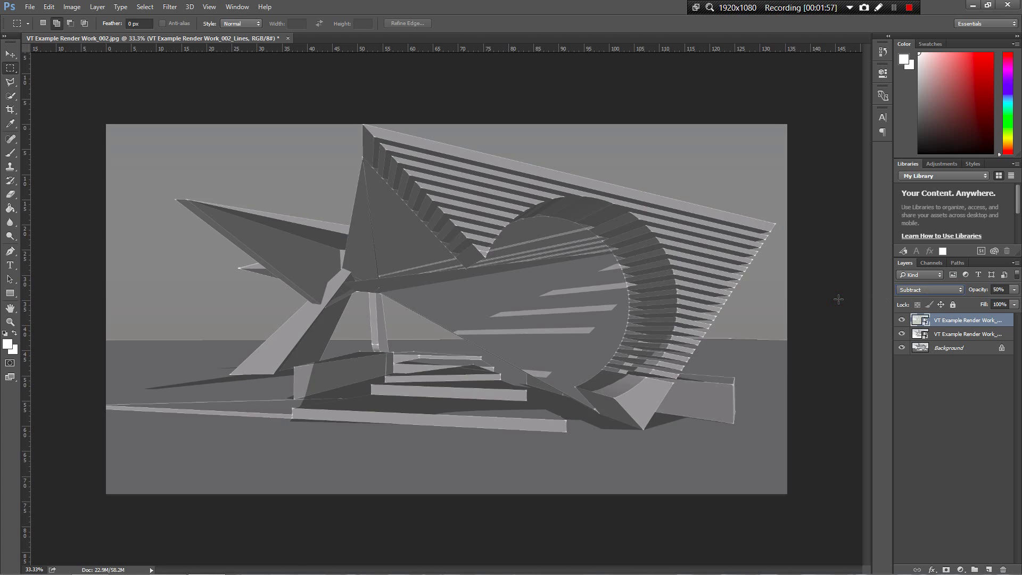
key("Down")
key("Down")
key("Down")
key("Down")
key("Down")
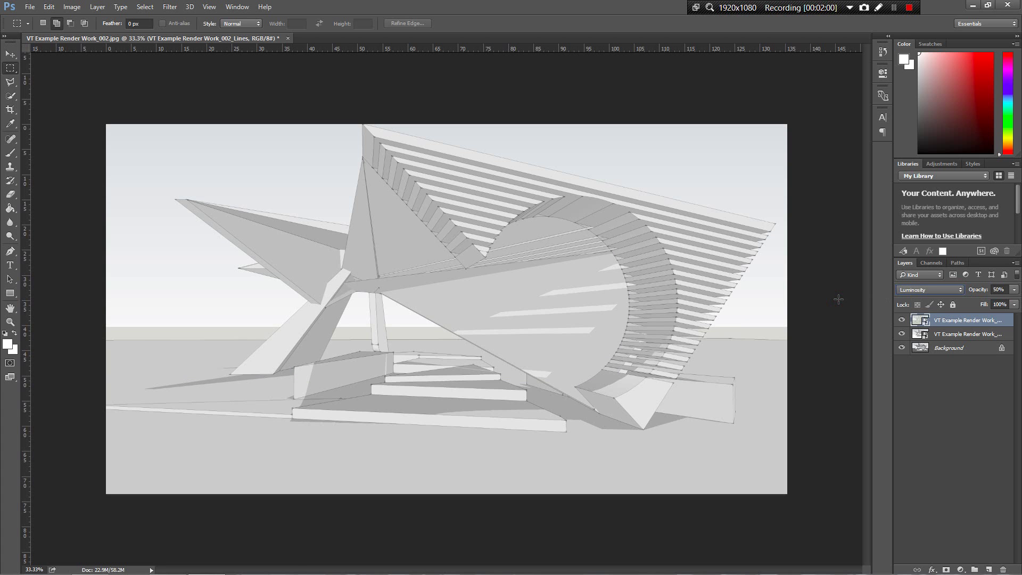
key("Up")
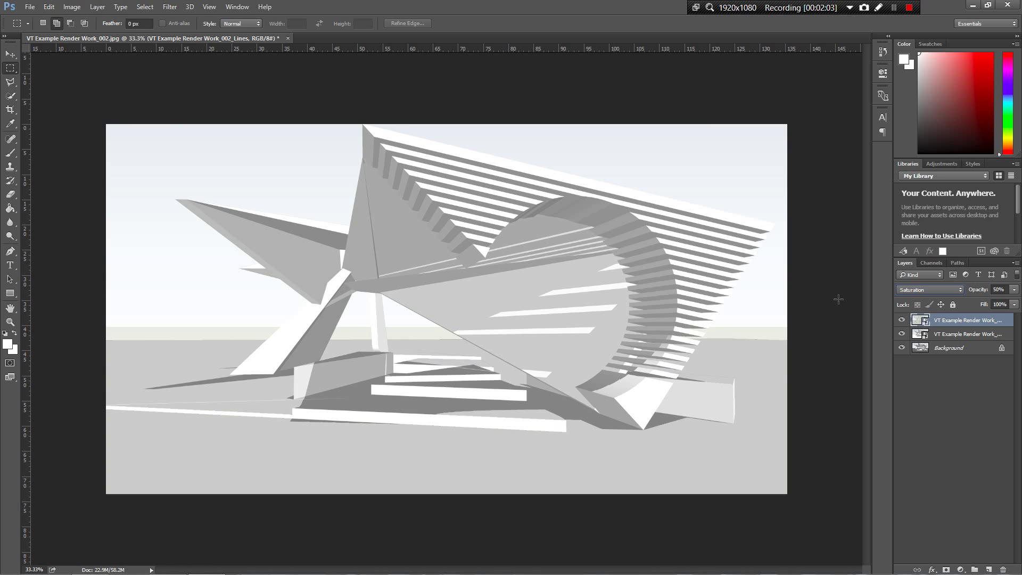
key("Up")
key("Up")
key("c")
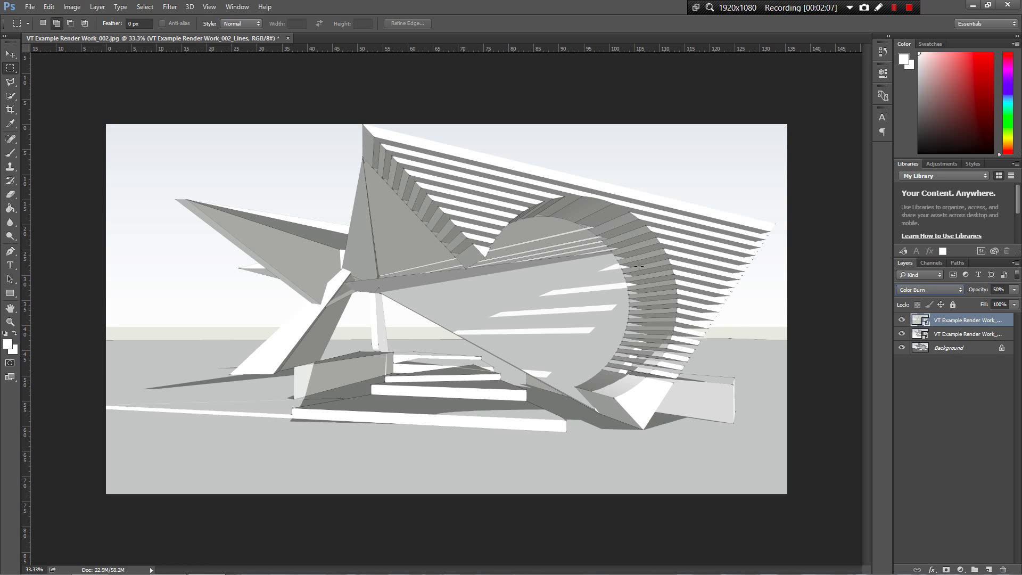
Step: Toggle the Lines and Shadow layers to compare the Color Burn result
left_click(901, 320)
left_click(901, 320)
left_click(901, 320)
left_click(901, 334)
left_click(901, 320)
key("v")
key("alt+v")
key("Escape")
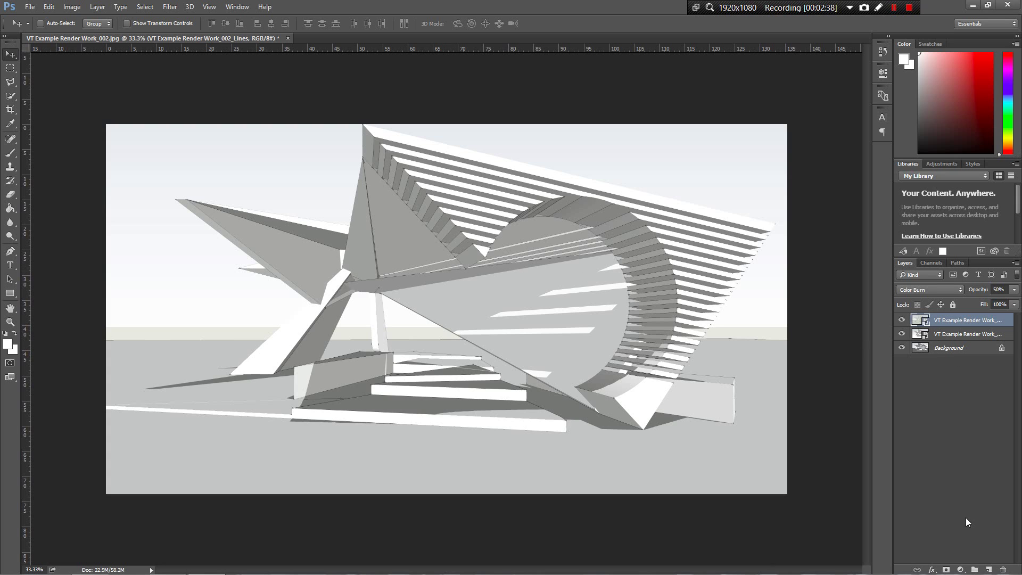
Step: Add an empty Layer 1 at the top of the Layers panel
left_click(988, 570)
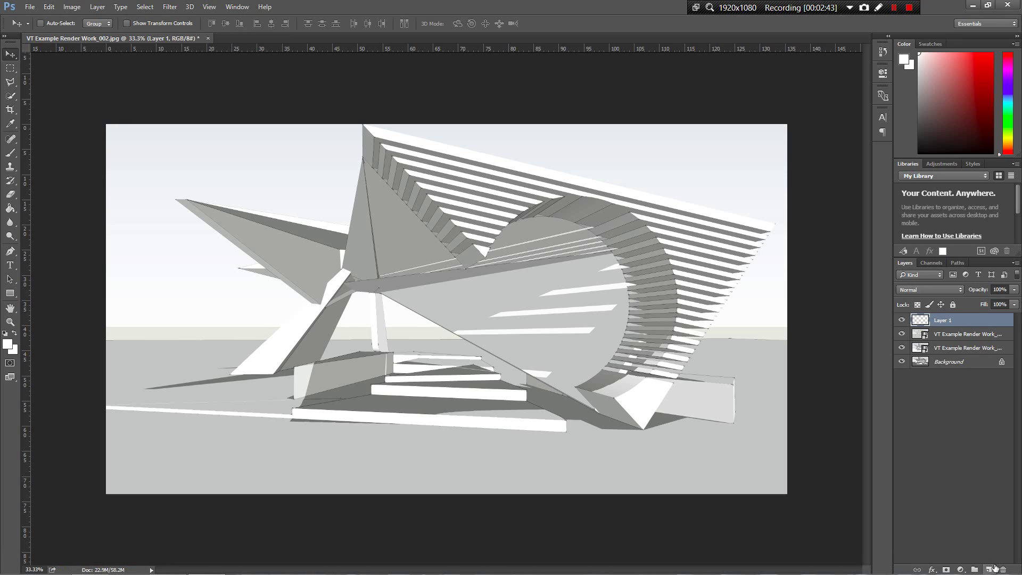
Step: With the Polygonal Lasso, trace the canopy's top edge, top-right tip, left apex and lower edge
key("alt+l")
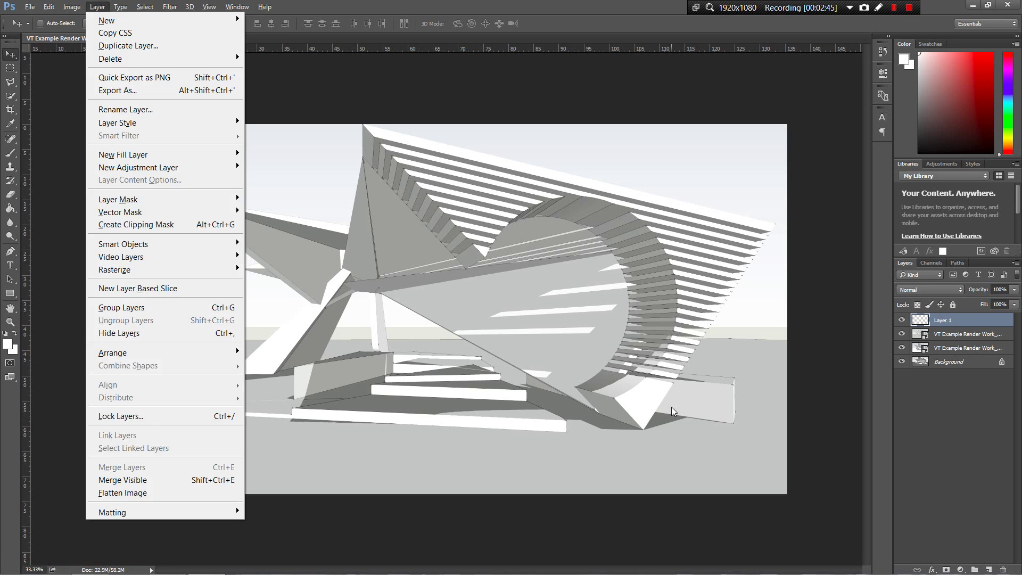
key("Escape")
key("alt+l")
key("Escape")
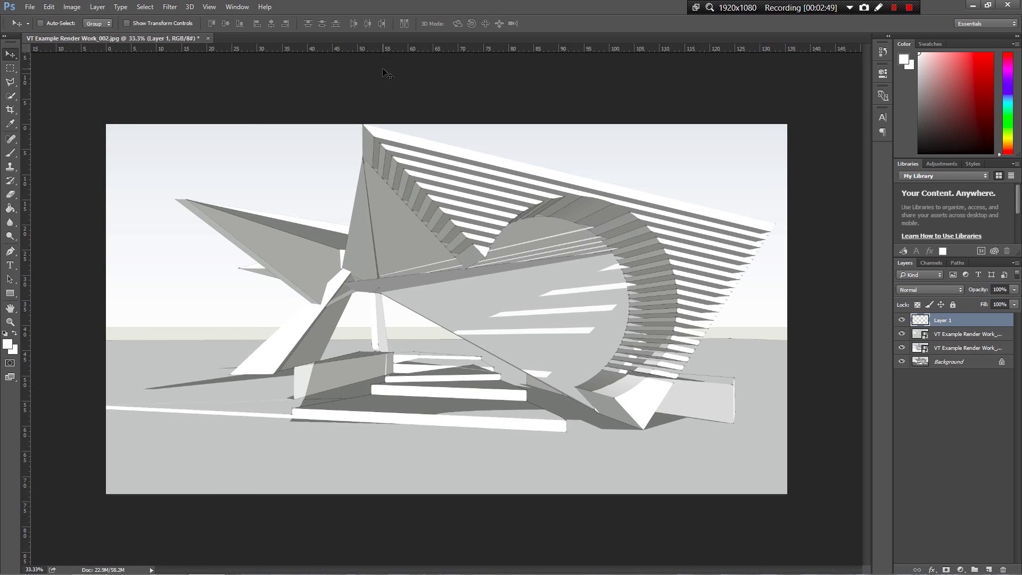
key("alt+l")
key("Escape")
left_click(10, 82)
left_click(602, 369)
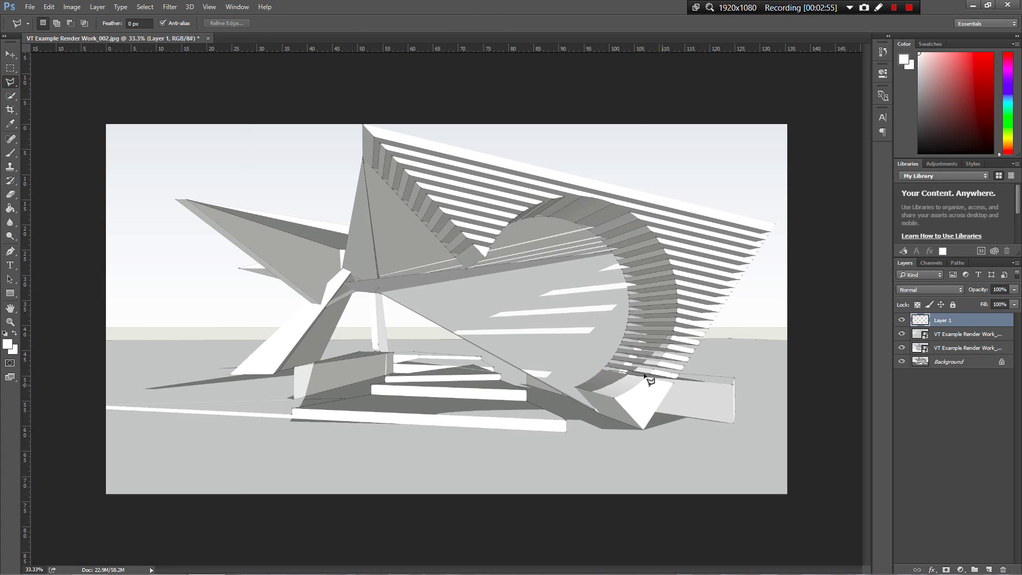
left_click(649, 381)
left_click(673, 381)
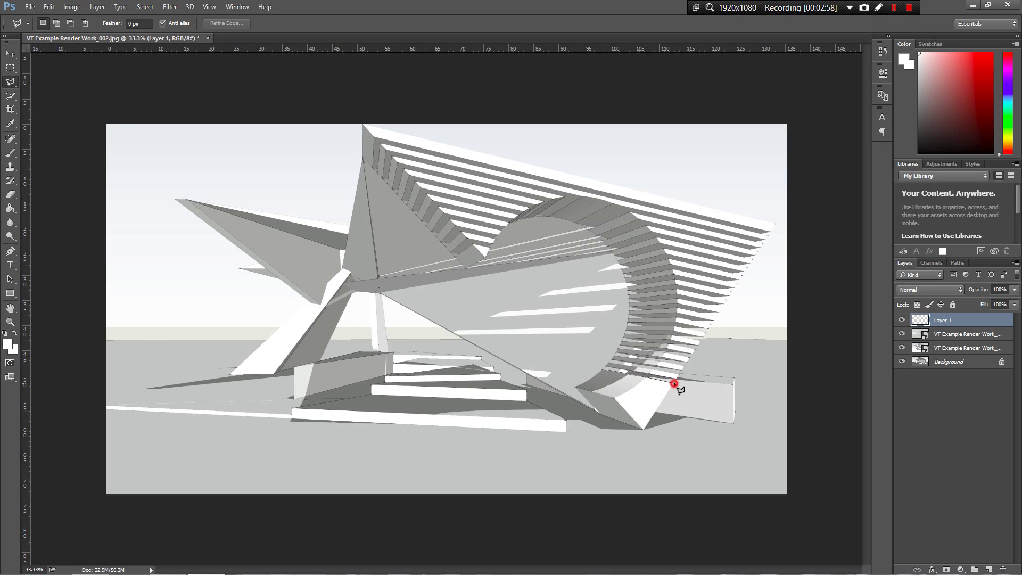
left_click(769, 230)
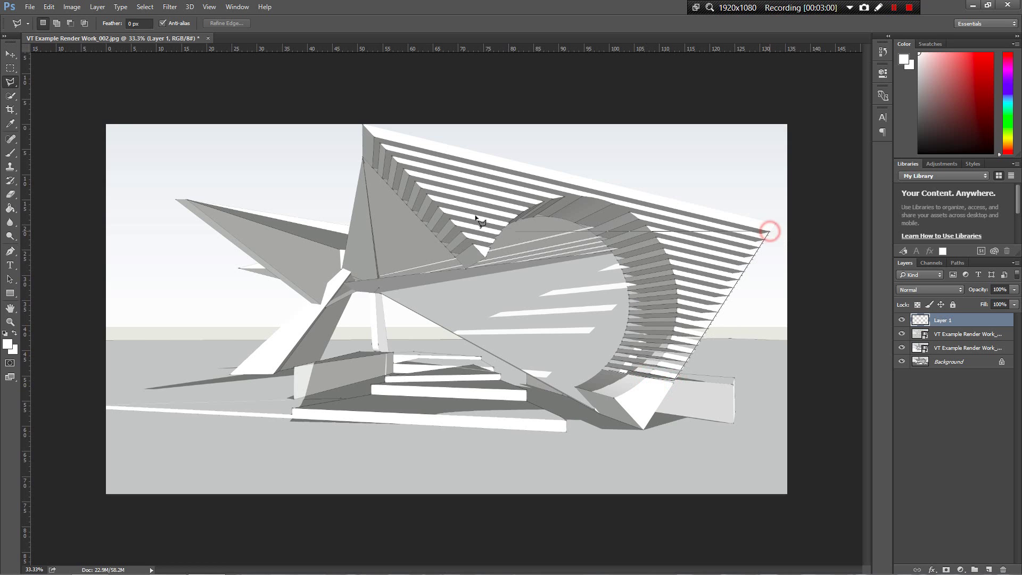
left_click(372, 136)
left_click(374, 168)
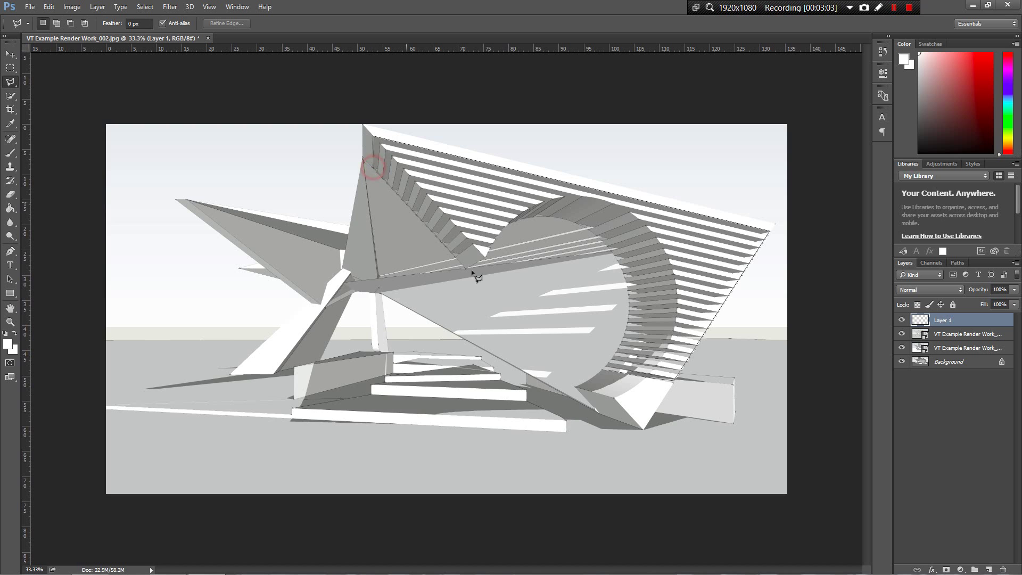
left_click(467, 269)
left_click(485, 258)
Step: Trace around the circular opening to the canopy's bottom tip, close the selection and nudge it
left_click(510, 223)
left_click(533, 217)
left_click(556, 218)
left_click(598, 235)
left_click(615, 261)
left_click(628, 293)
left_click(621, 345)
left_click(603, 365)
left_click(590, 376)
left_click(576, 386)
left_click(599, 417)
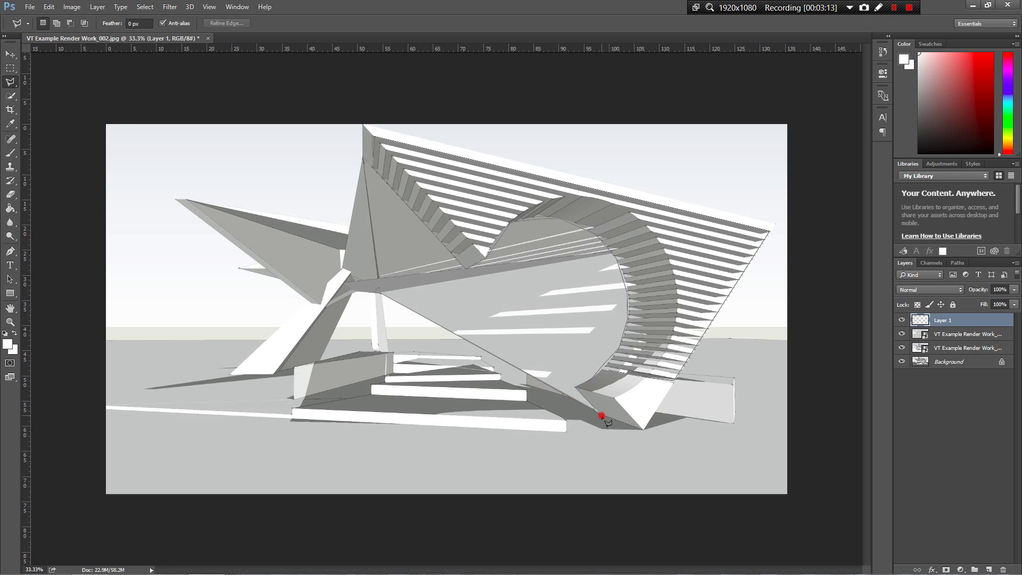
double_click(644, 429)
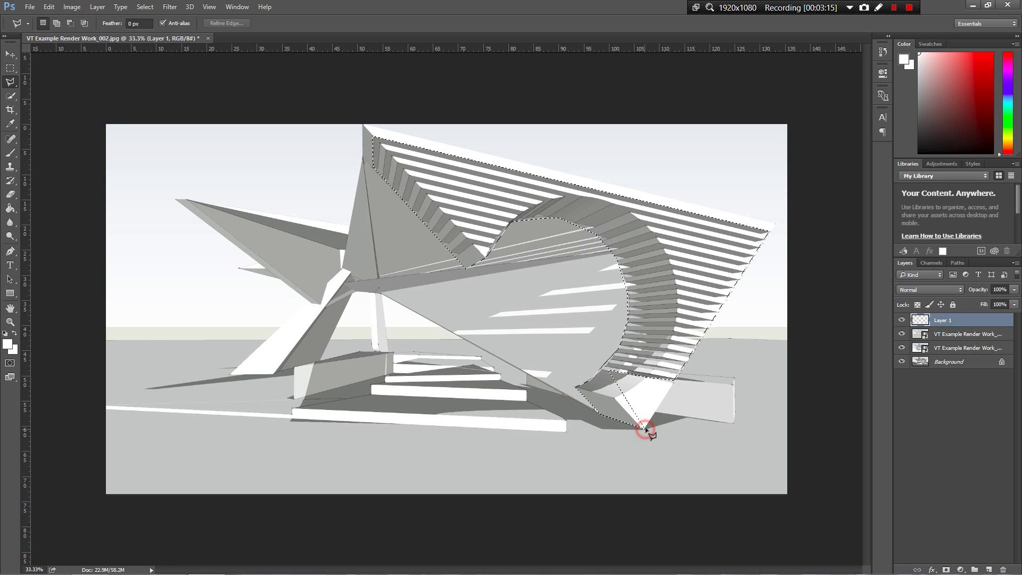
left_click(602, 375)
left_click_drag(602, 374, 620, 389)
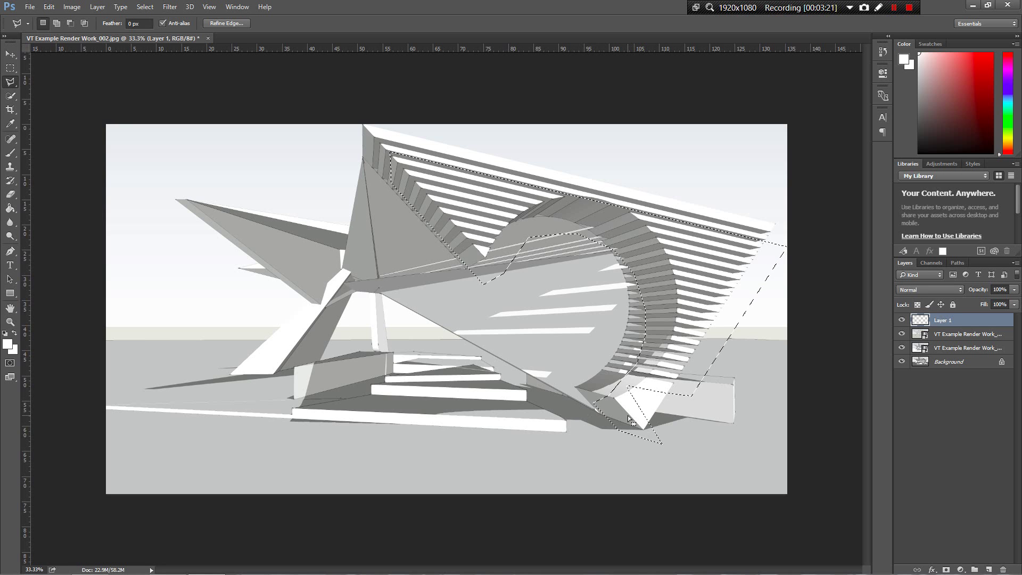
Step: Close the canopy selection and dismiss the Fill options
key("alt")
left_click(642, 399)
key("shift+BackSpace")
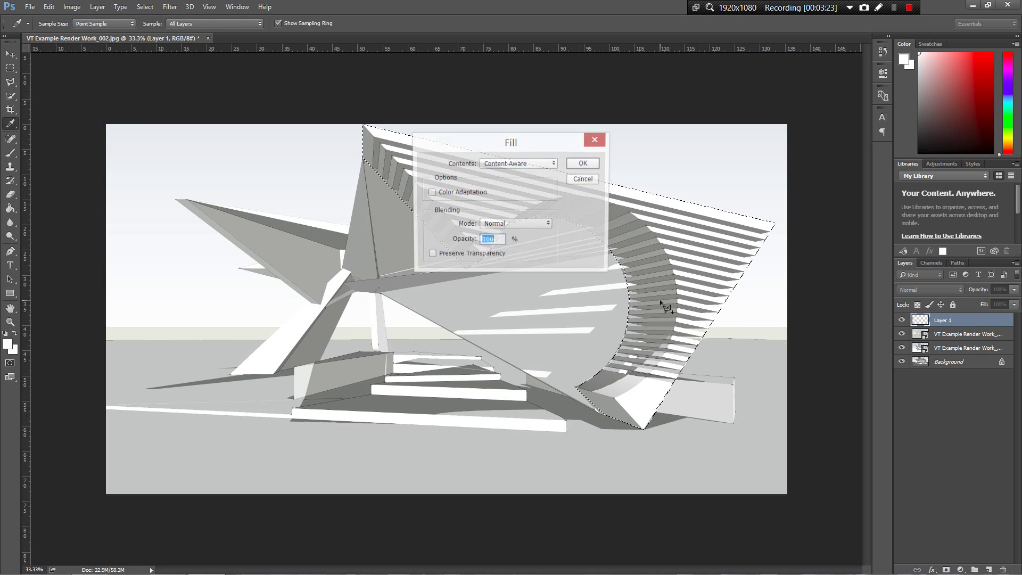
key("Return")
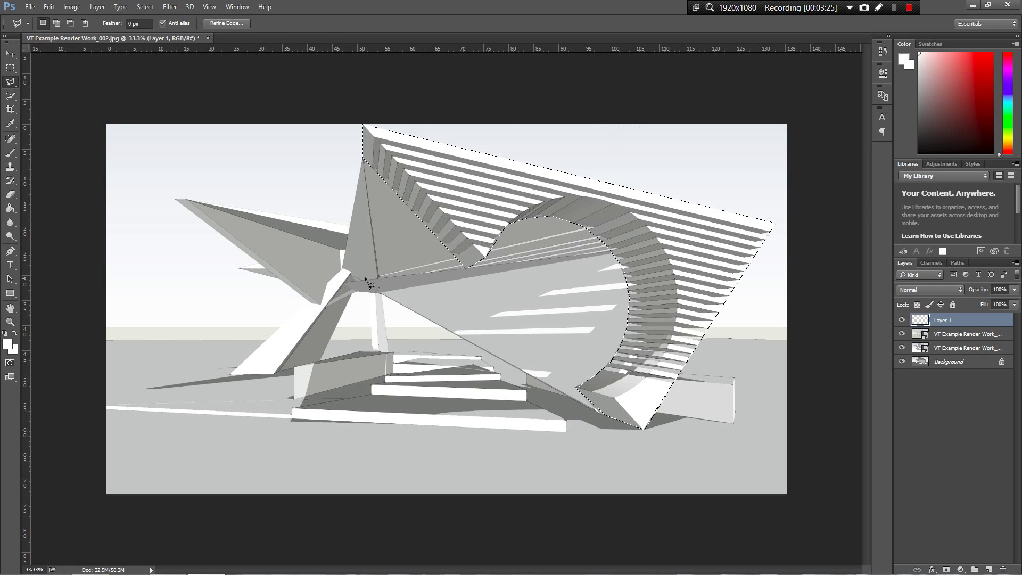
Step: Set the foreground colour to orange #c06e17 in the Color Picker
left_click(7, 344)
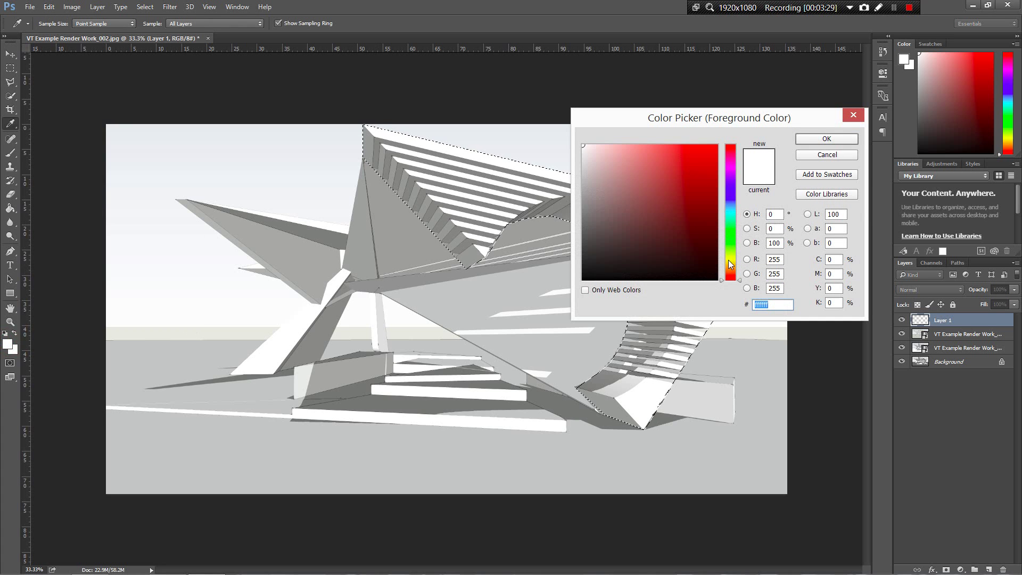
left_click(730, 269)
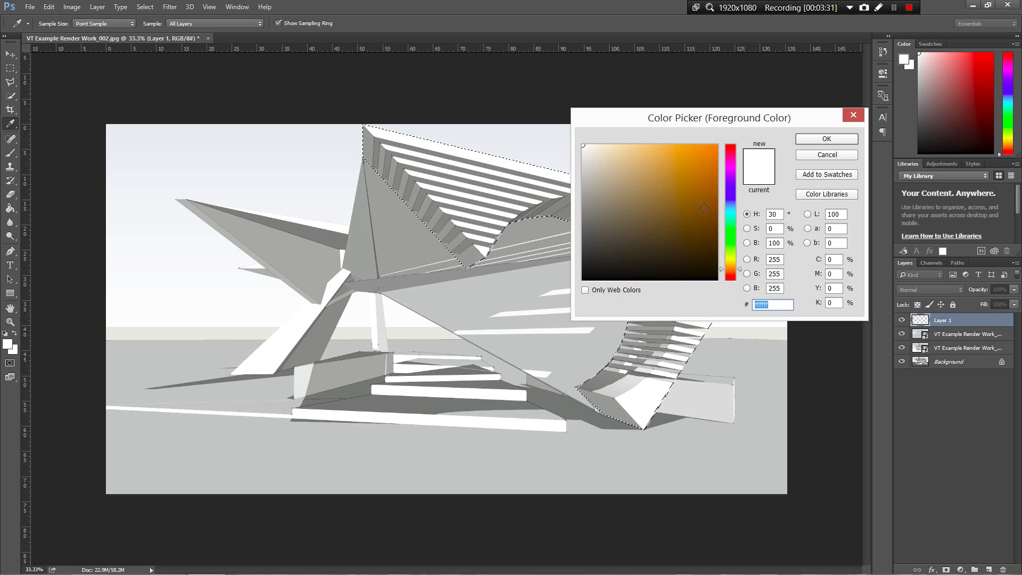
left_click(701, 178)
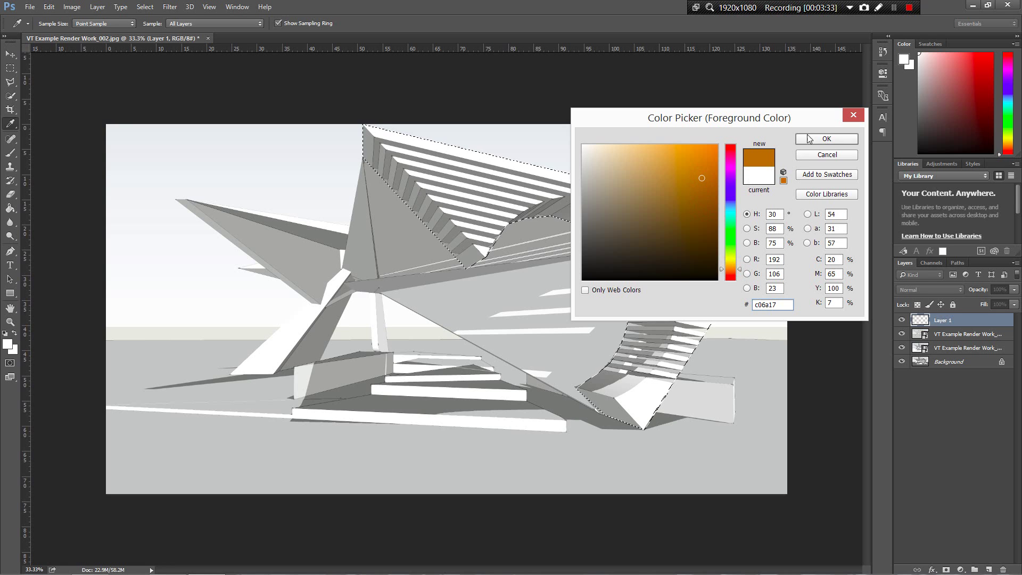
left_click(730, 268)
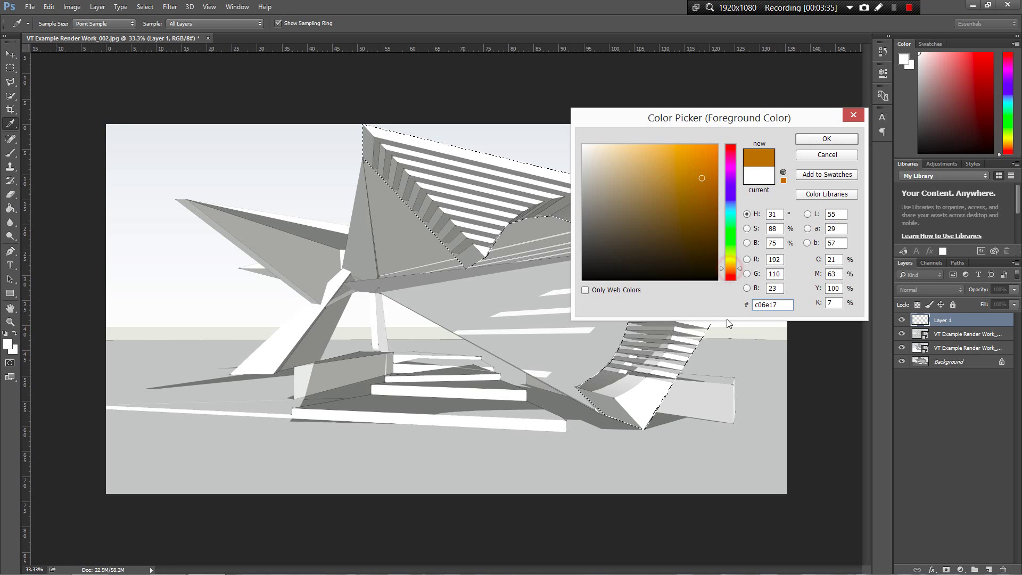
left_click(730, 272)
left_click(729, 268)
left_click(825, 139)
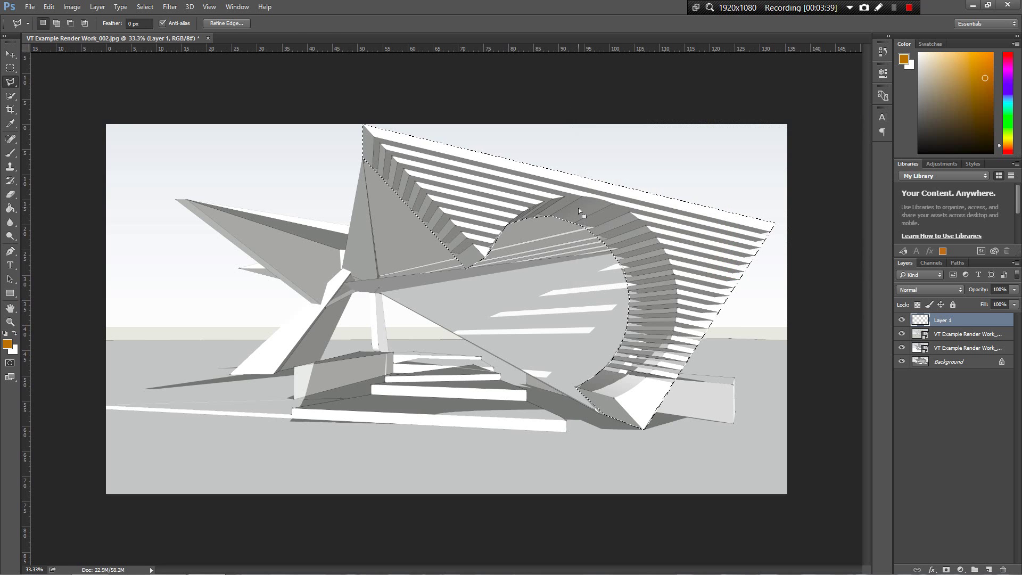
Step: Brush orange over the whole canopy selection on Layer 1, then deselect
key("b")
left_click(686, 314)
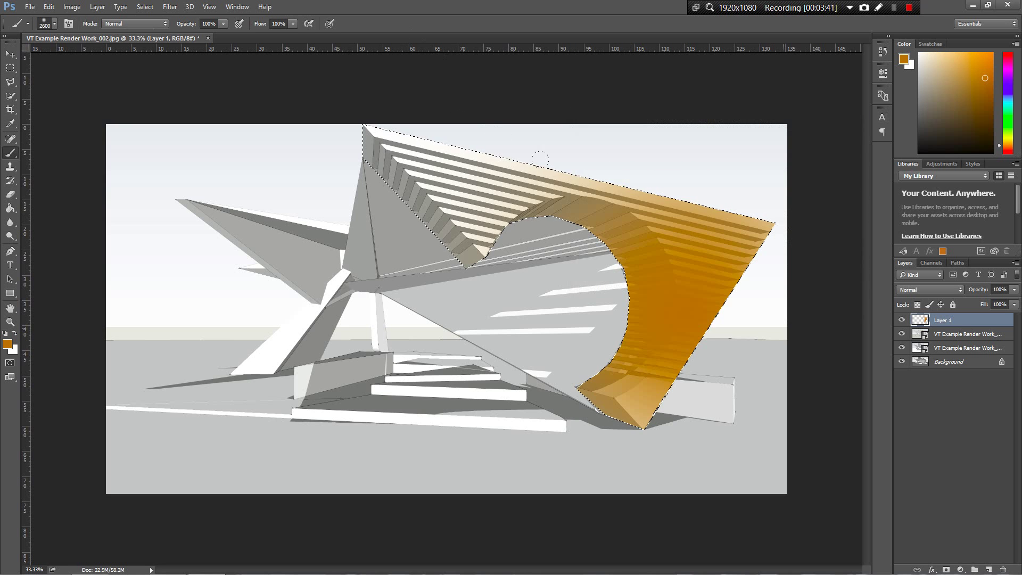
mouse_move(311, 89)
left_mouse_down()
mouse_move(250, 63)
mouse_move(269, 84)
left_mouse_up()
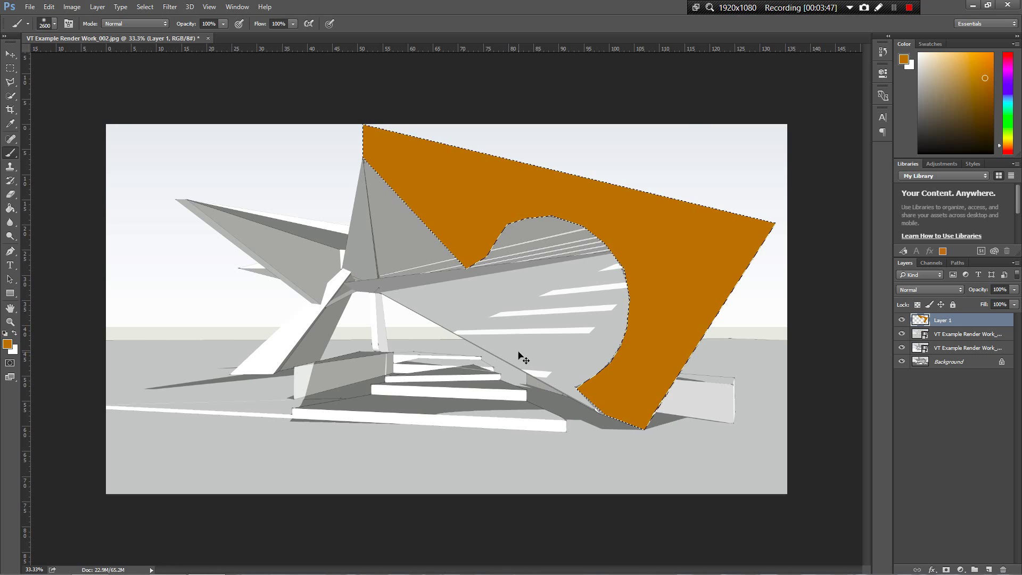
key("ctrl+d")
key("v")
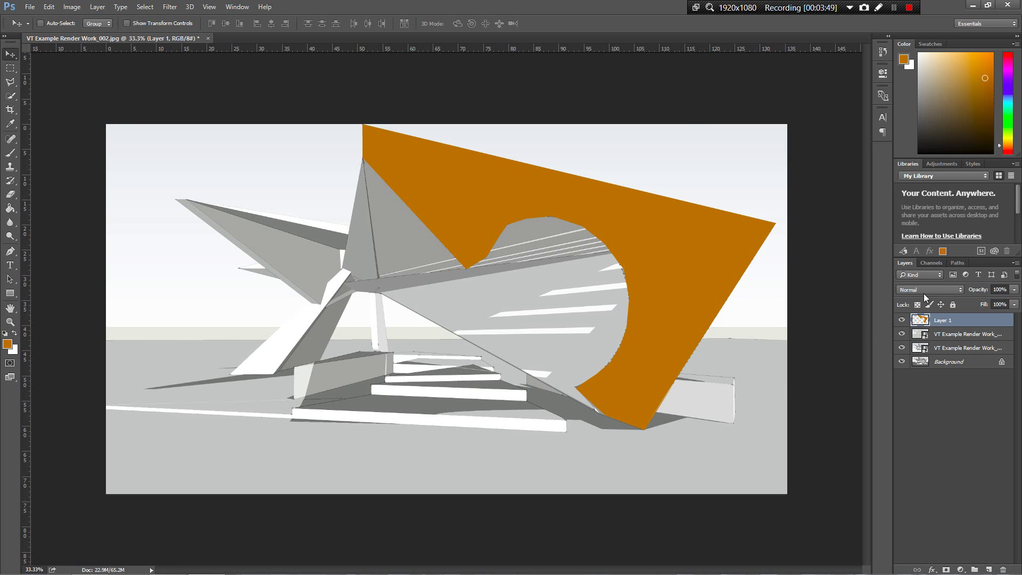
Step: Try Color Burn and lighter blend modes on Layer 1, returning to Linear Burn
left_click(925, 292)
left_click(844, 282)
key("shift+plus")
key("shift+plus")
key("shift+plus")
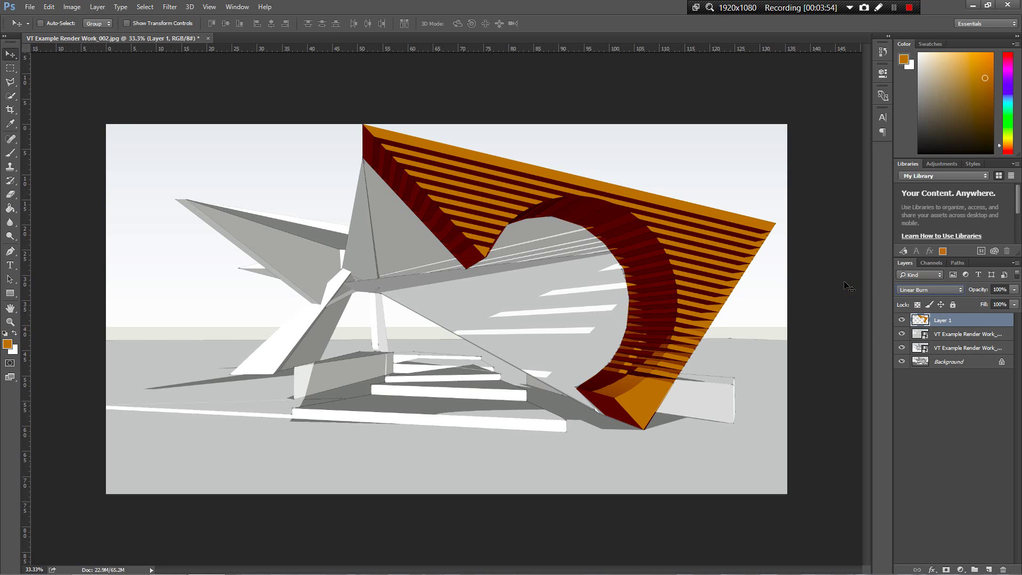
key("shift+plus")
key("shift+plus")
key("shift+plus")
key("shift+plus")
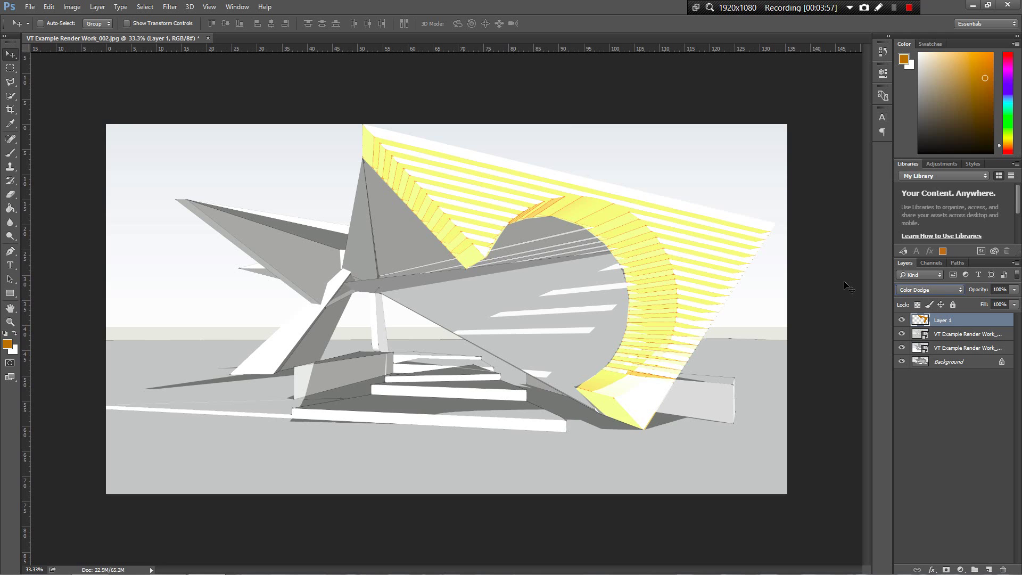
key("shift+plus")
key("shift+plus")
key("shift+minus")
key("shift+minus")
key("shift+minus")
key("shift+minus")
key("shift+minus")
key("shift+minus")
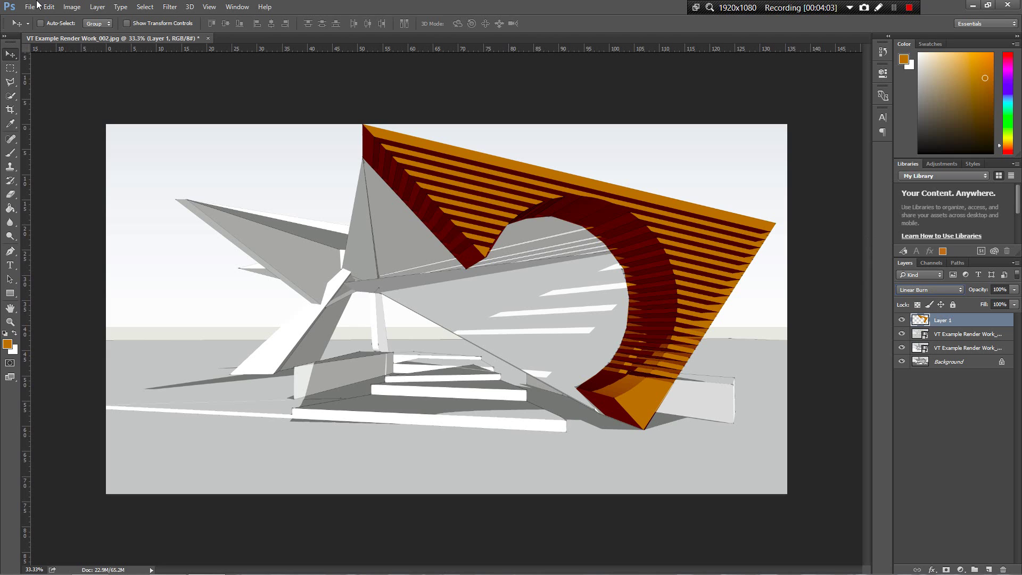
Step: Trace a first Polygonal Lasso outline around the roof's top strip
left_click(10, 81)
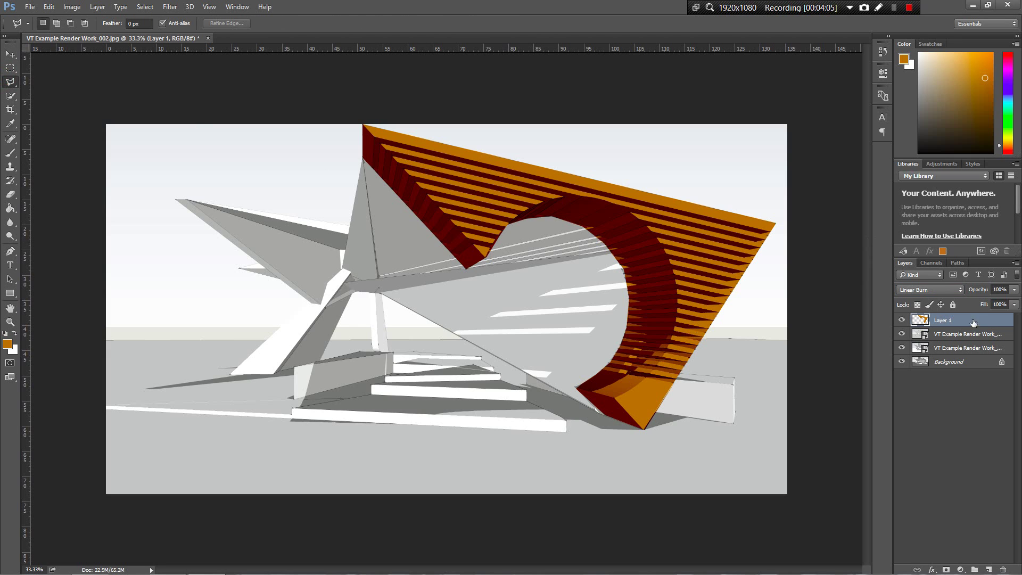
left_click(372, 158)
left_click(386, 143)
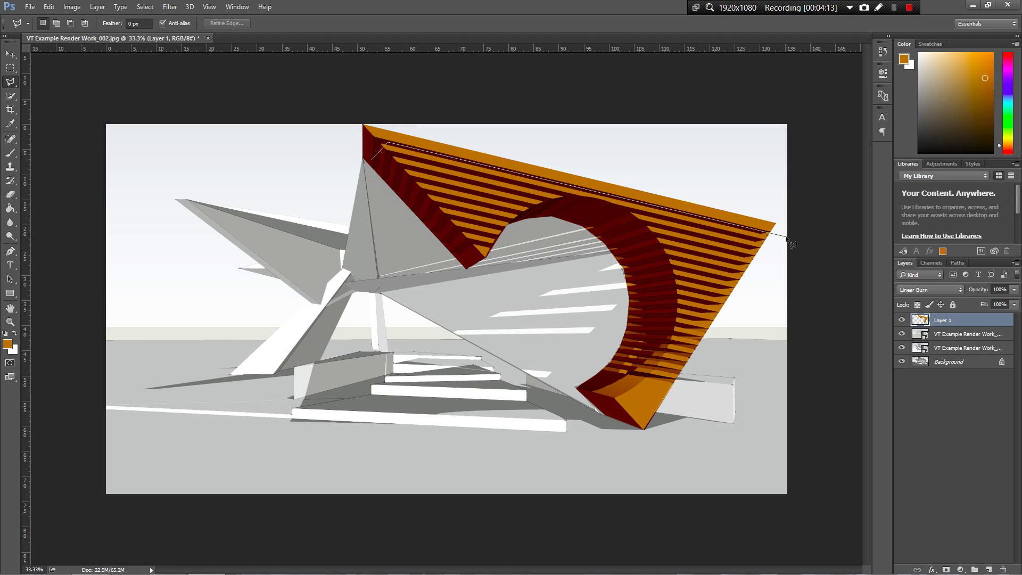
left_click(793, 177)
left_click(347, 94)
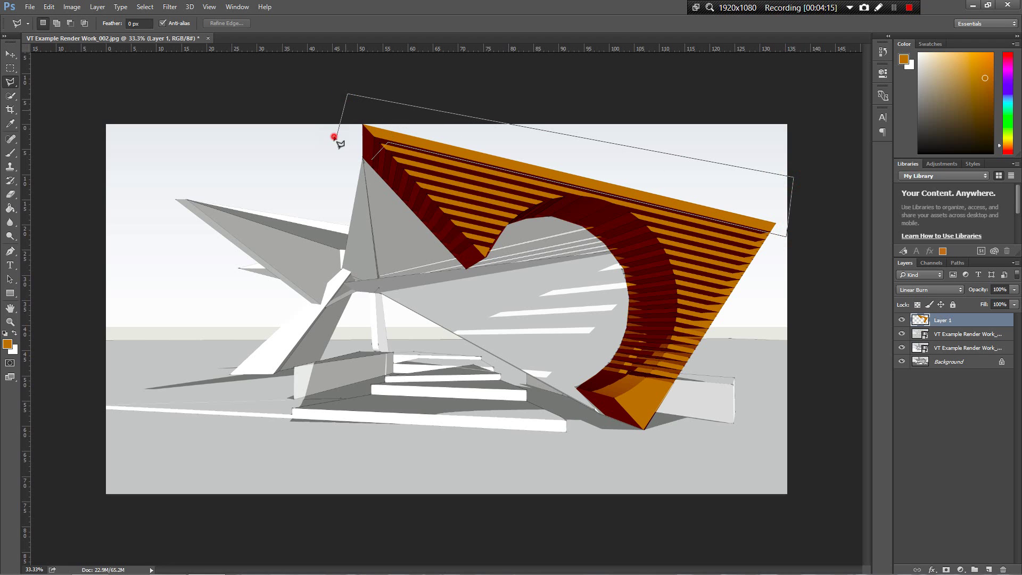
left_click(341, 149)
left_click(364, 189)
key("BackSpace")
double_click(373, 169)
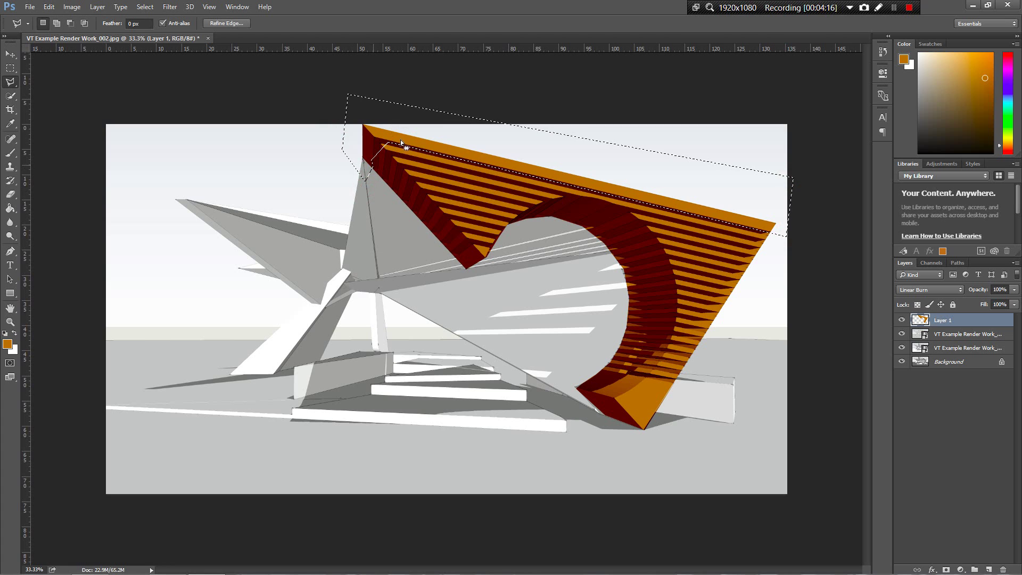
Step: Outline the beam's lower end and erase its orange overlay, then reset colours to black and white
left_click(601, 367)
left_click(706, 390)
left_click(659, 444)
left_click(583, 441)
left_click(566, 393)
left_click(559, 376)
double_click(594, 364)
key("Delete")
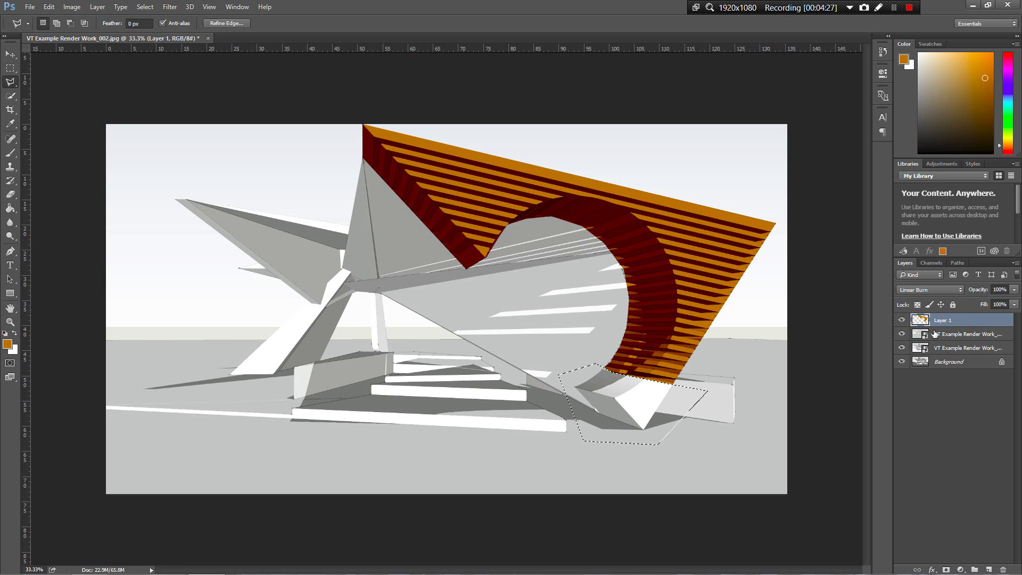
key("alt+d")
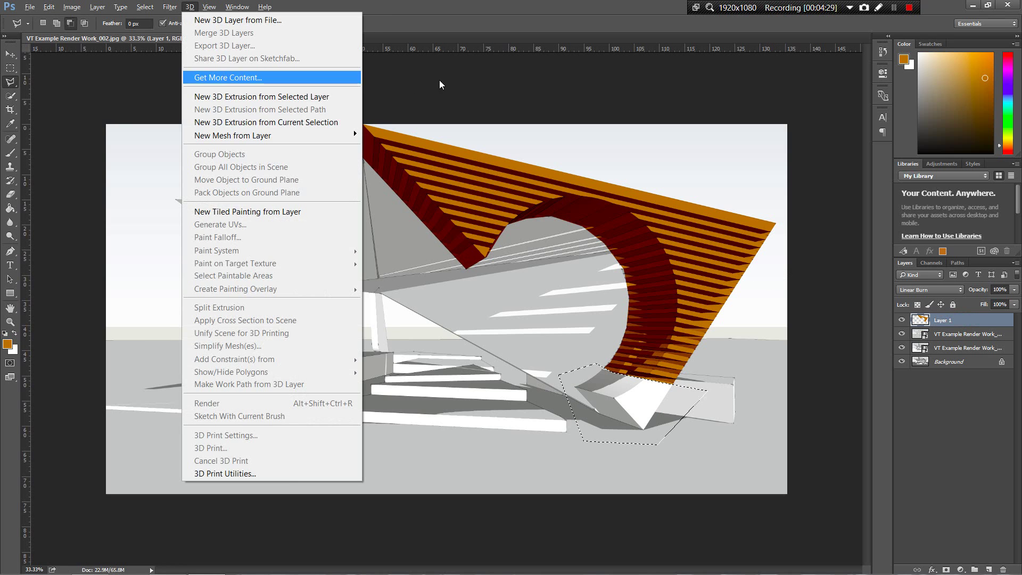
left_click(451, 75)
key("d")
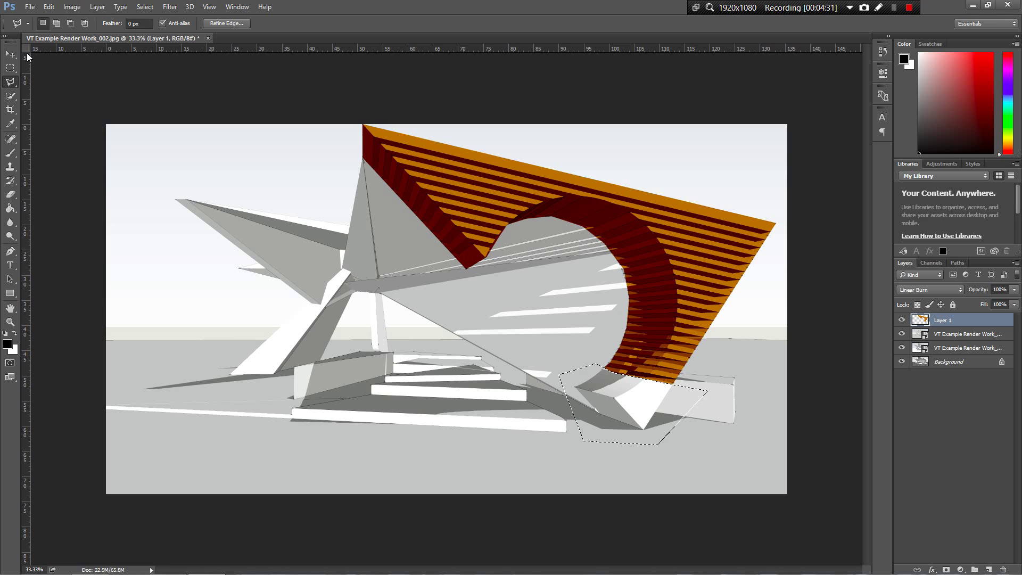
Step: Re-outline the roof's top strip, delete its orange overlay, and deselect
left_click(373, 170)
left_click(373, 138)
left_click(773, 231)
left_click(812, 242)
left_click(732, 159)
left_click(338, 88)
left_click(338, 137)
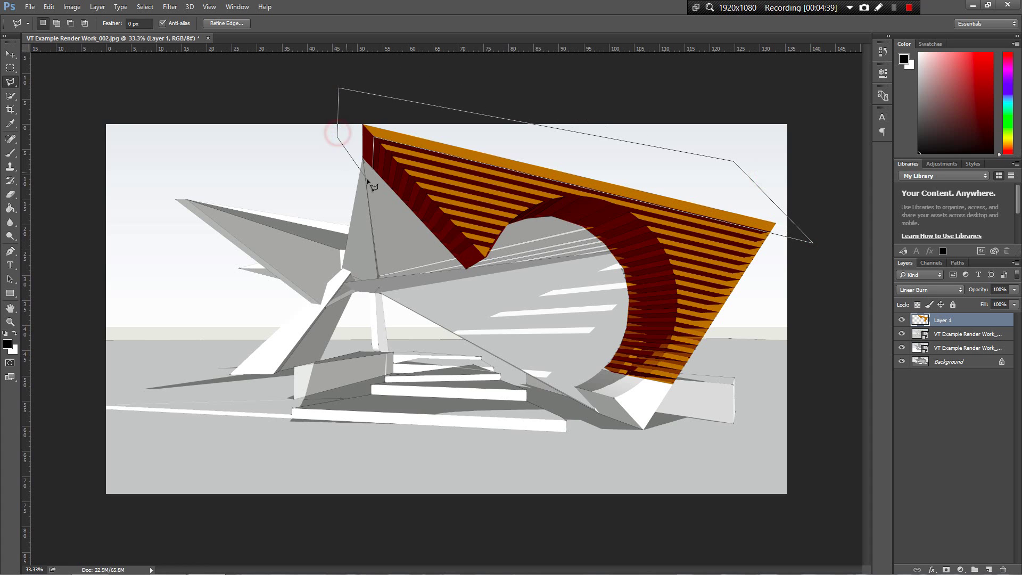
left_click(367, 175)
key("Delete")
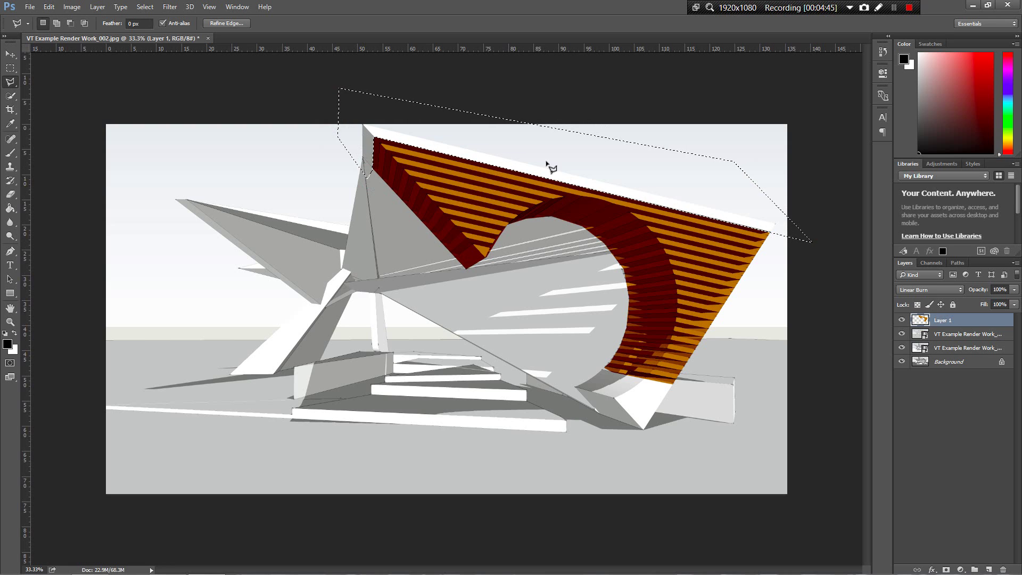
key("ctrl+d")
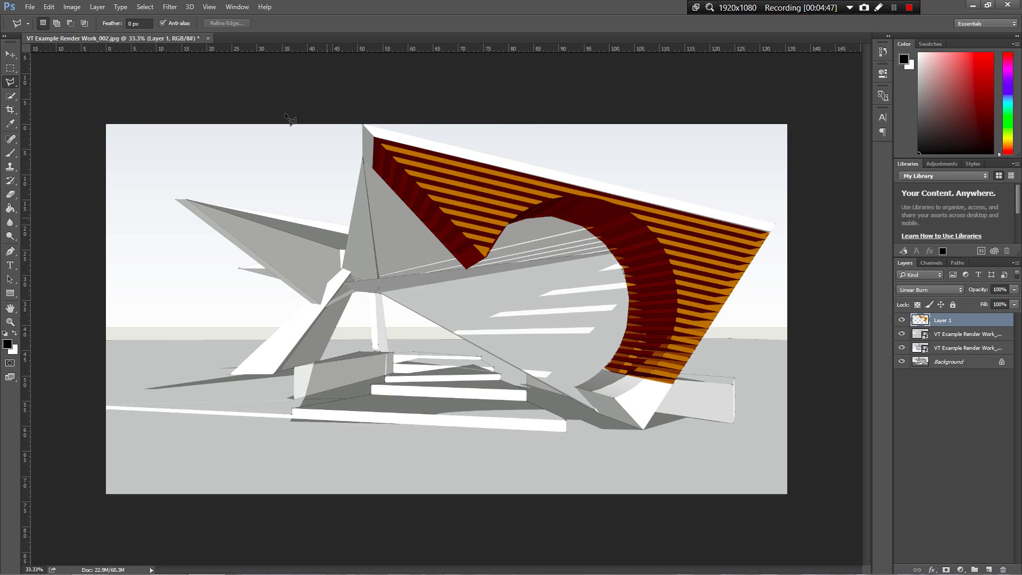
left_click(10, 54)
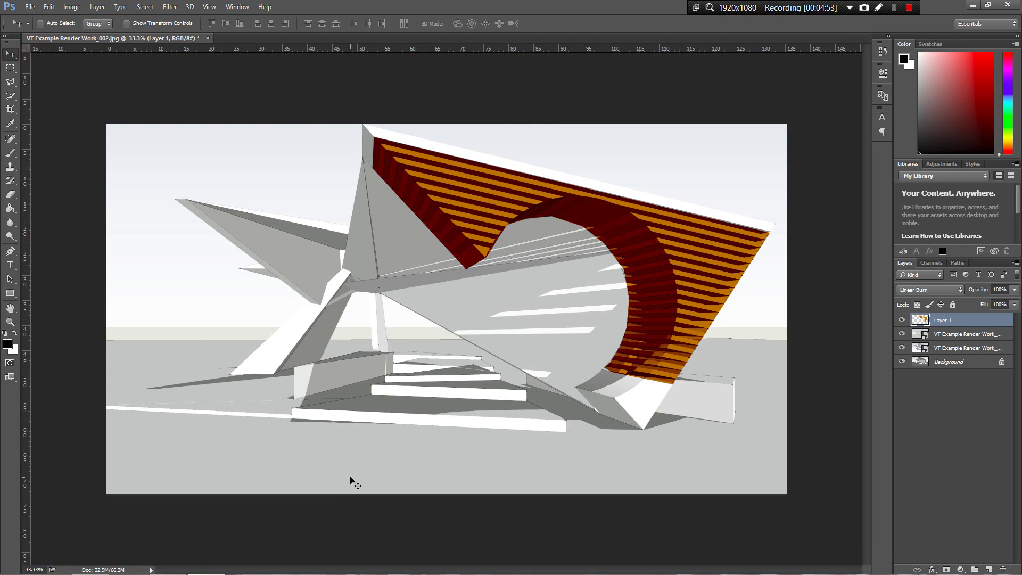
Step: Download the Large 3000x2000 ConcreteNew0023 image from Textures > Concrete > Concrete New
key("alt+Tab")
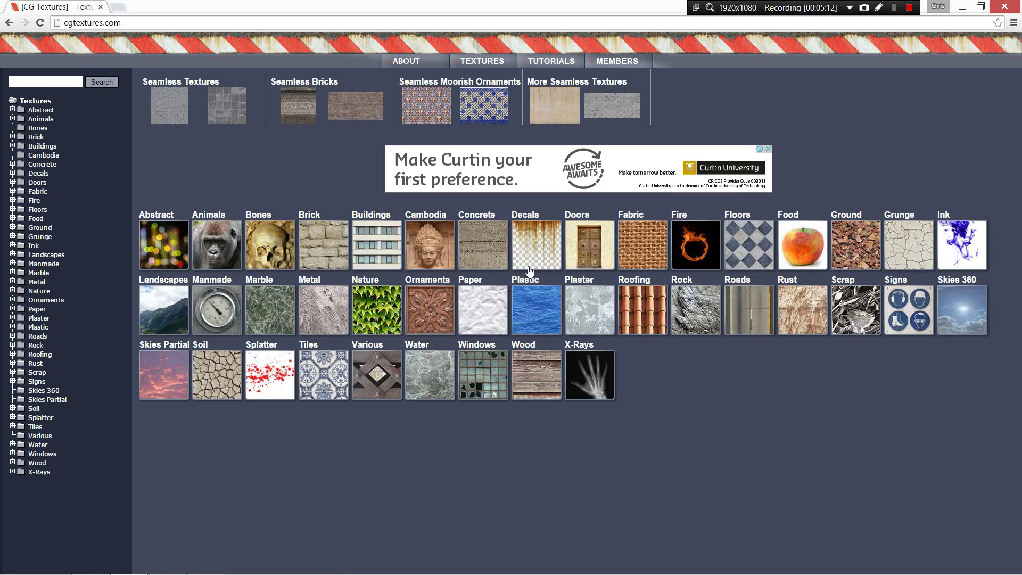
left_click(493, 239)
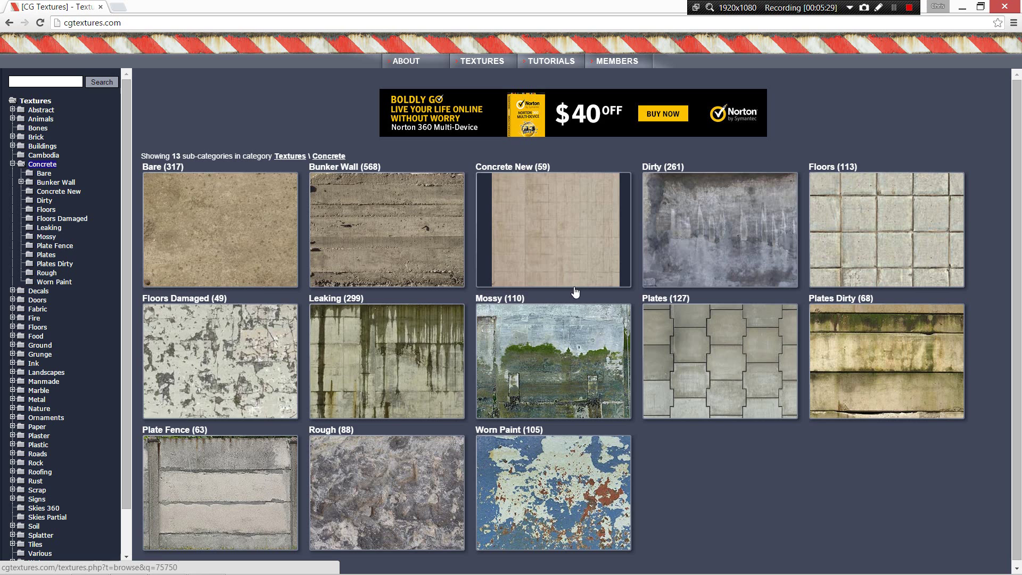
left_click(539, 228)
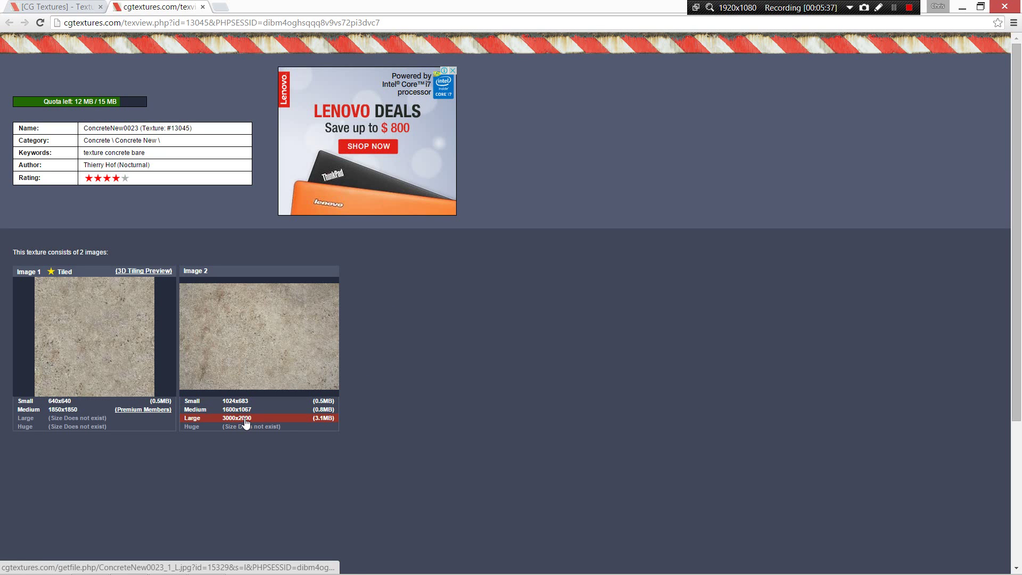
left_click(246, 423)
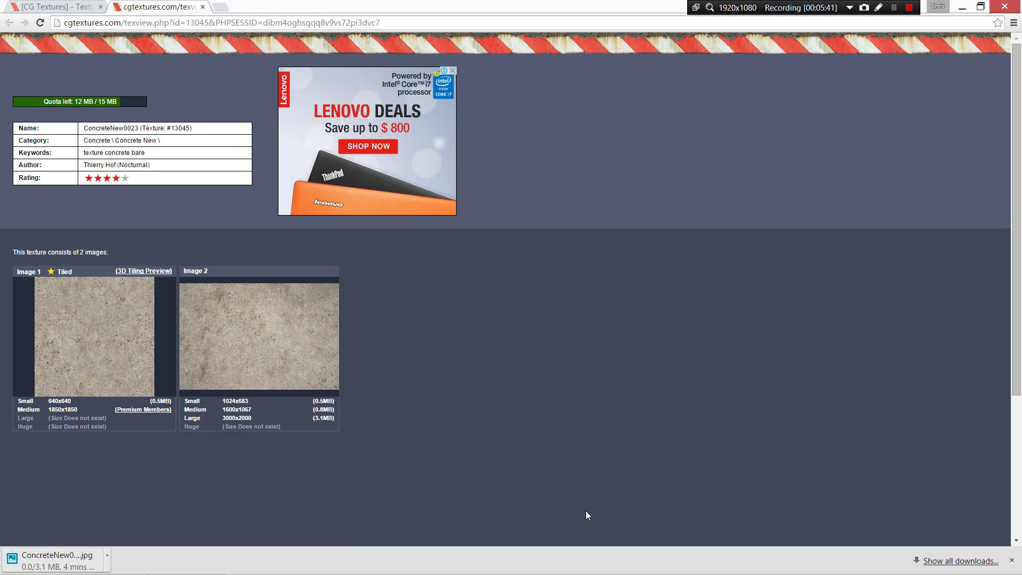
left_click(1011, 560)
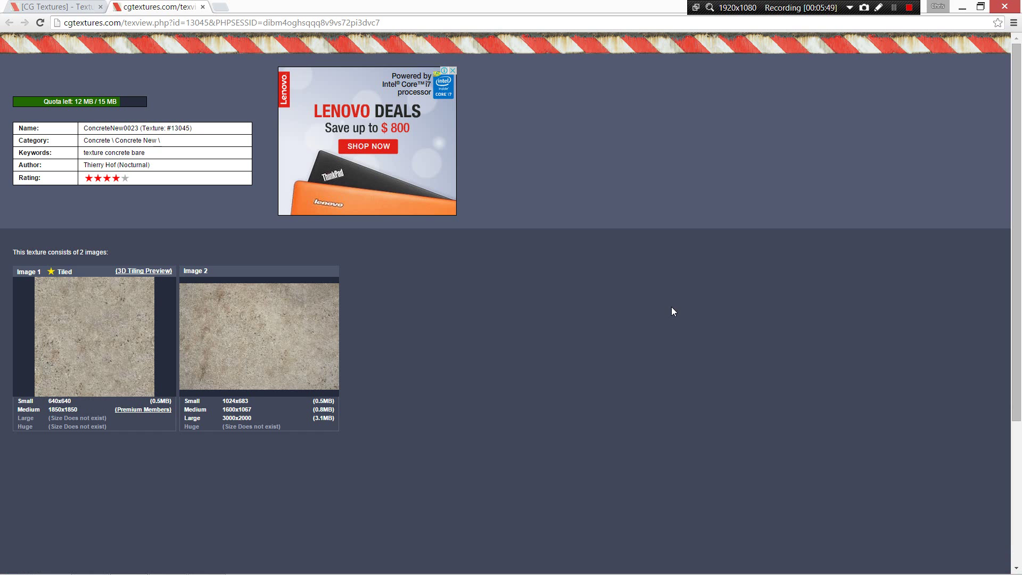
Step: Drag ConcreteNew0023_1_L into the render and scale it to cover most of the image
mouse_move(479, 574)
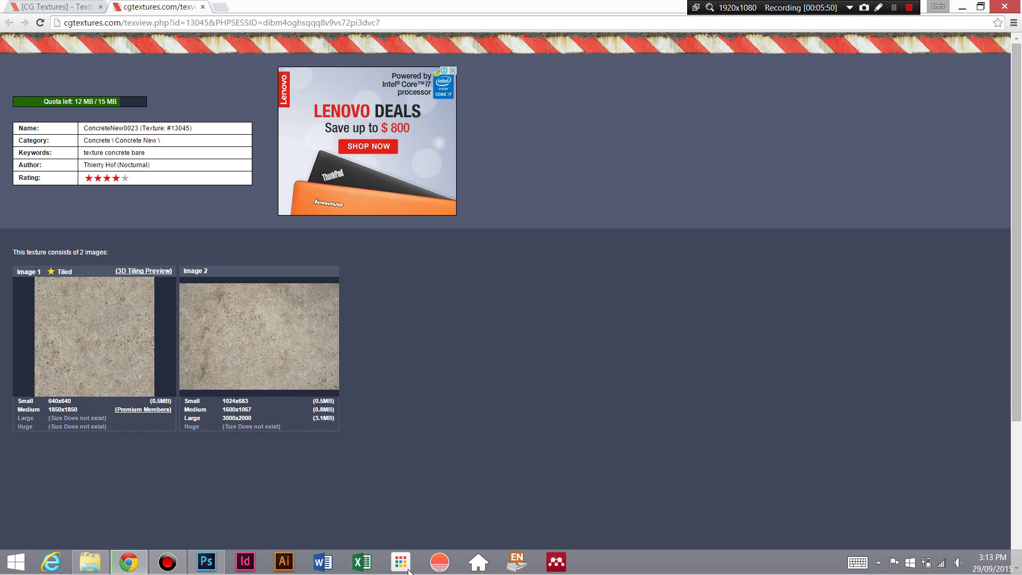
left_click(215, 570)
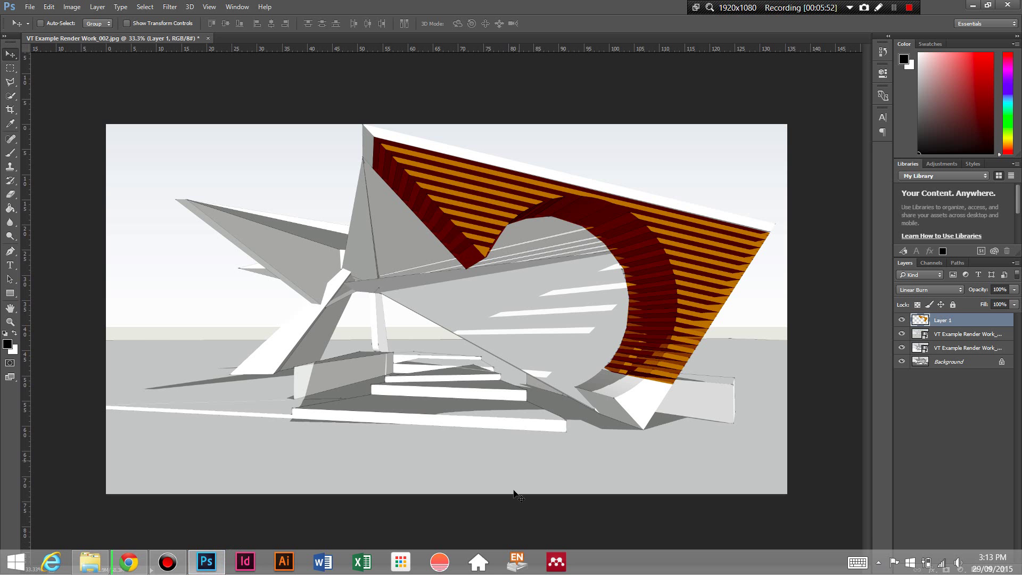
left_click(83, 563)
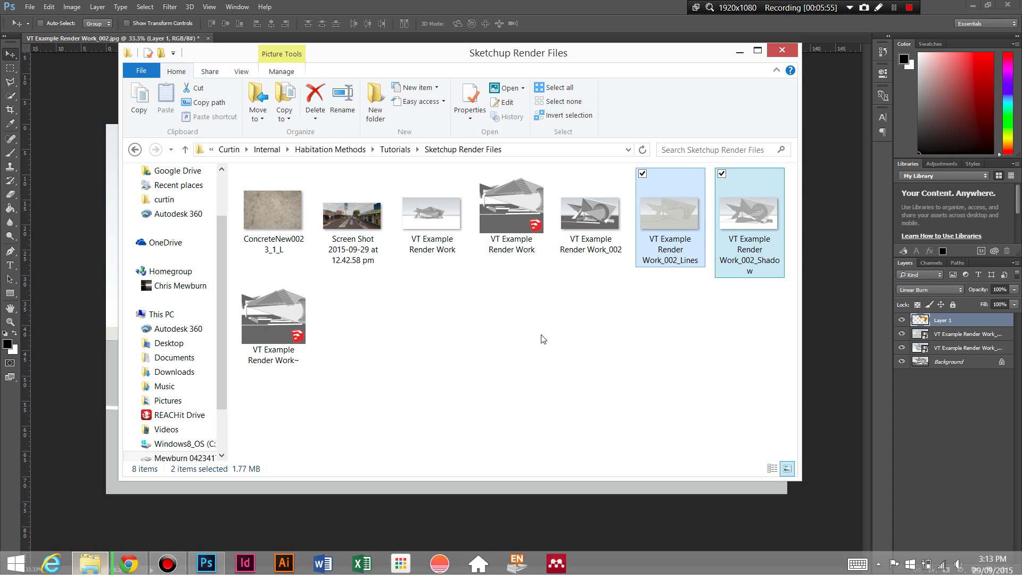
left_click(603, 369)
left_click(270, 217)
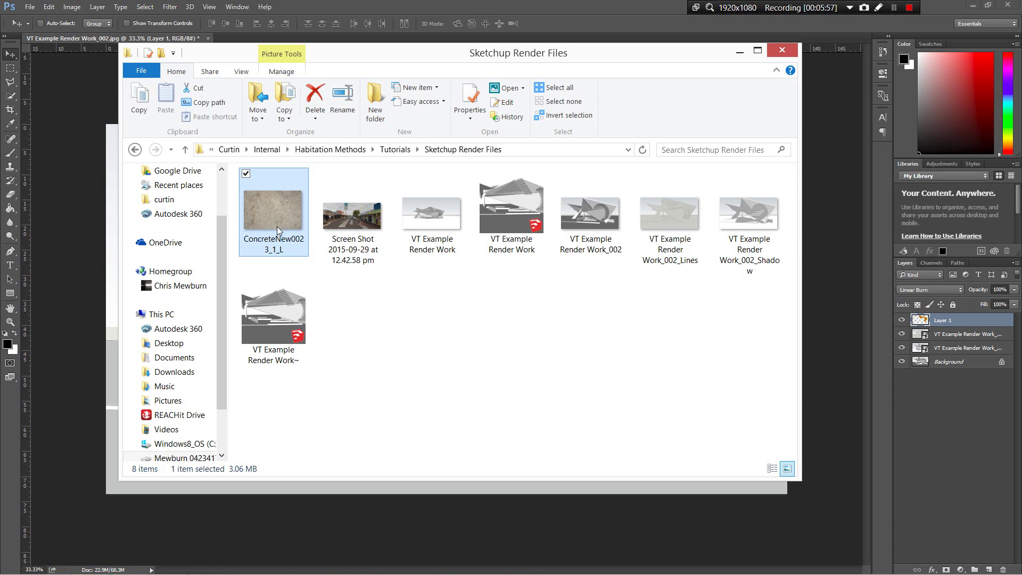
left_click_drag(277, 213, 85, 202)
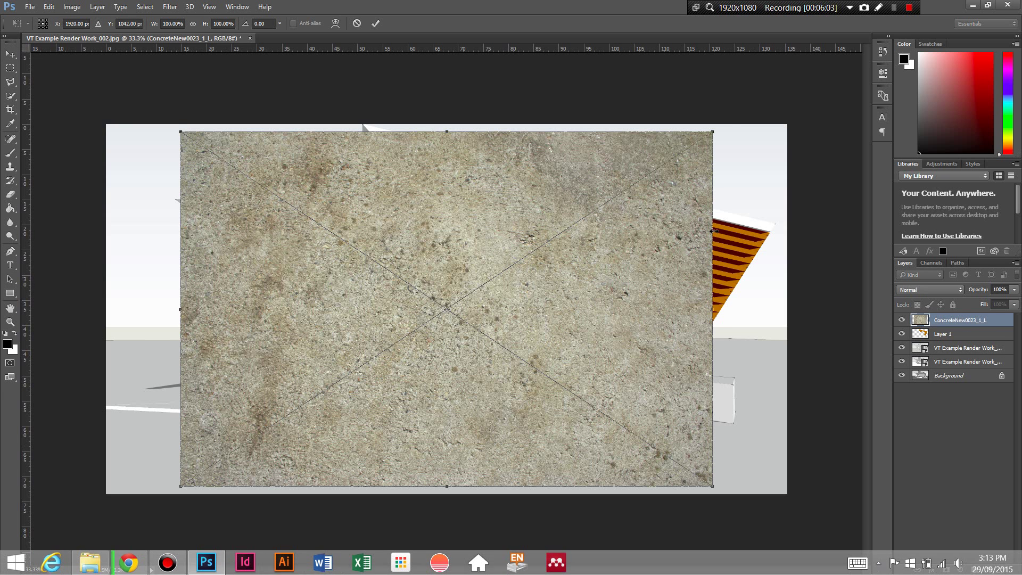
left_click_drag(711, 134, 782, 99)
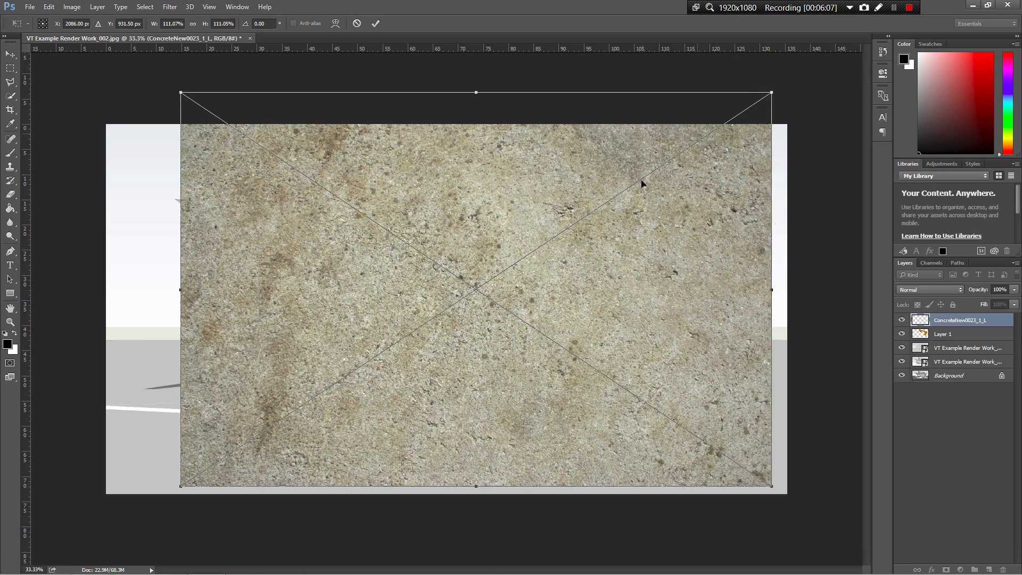
left_click_drag(643, 180, 613, 198)
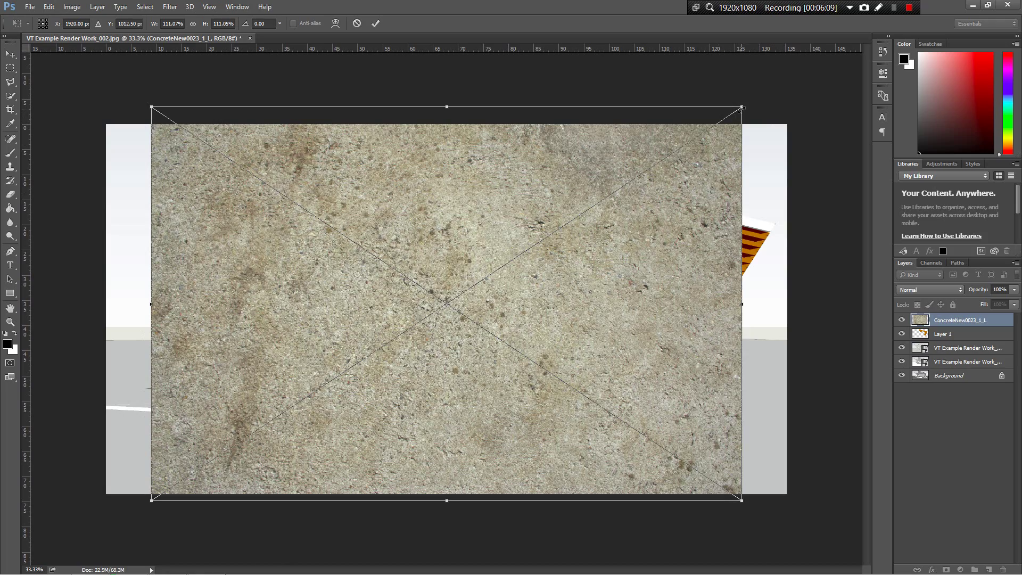
left_click_drag(742, 106, 780, 81)
key("shift+alt+a")
double_click(712, 169)
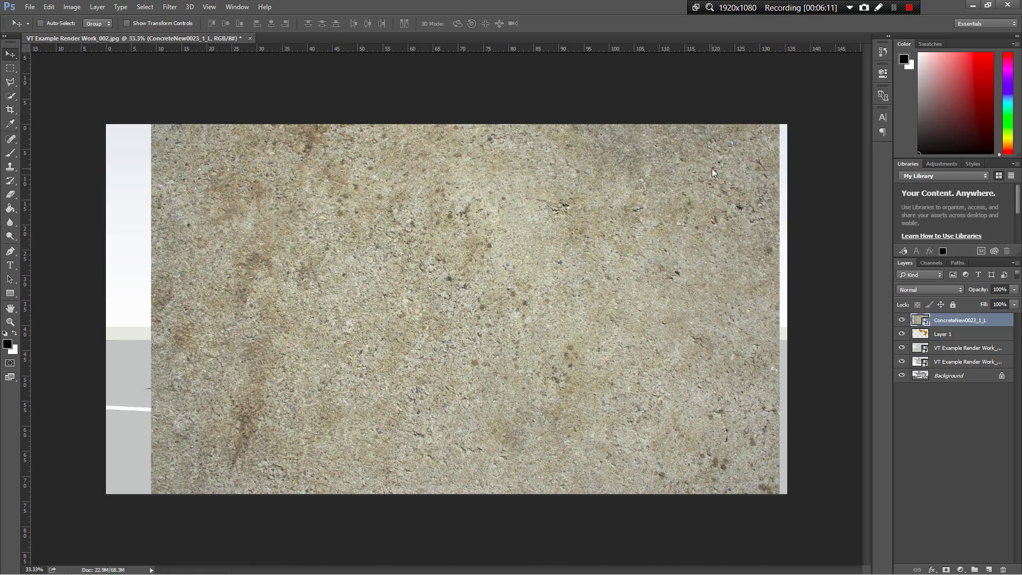
Step: Fade the concrete layer, lasso the pointed shard, and add a layer mask from that selection
mouse_move(981, 290)
left_mouse_down()
mouse_move(953, 287)
mouse_move(963, 294)
left_mouse_up()
key("l")
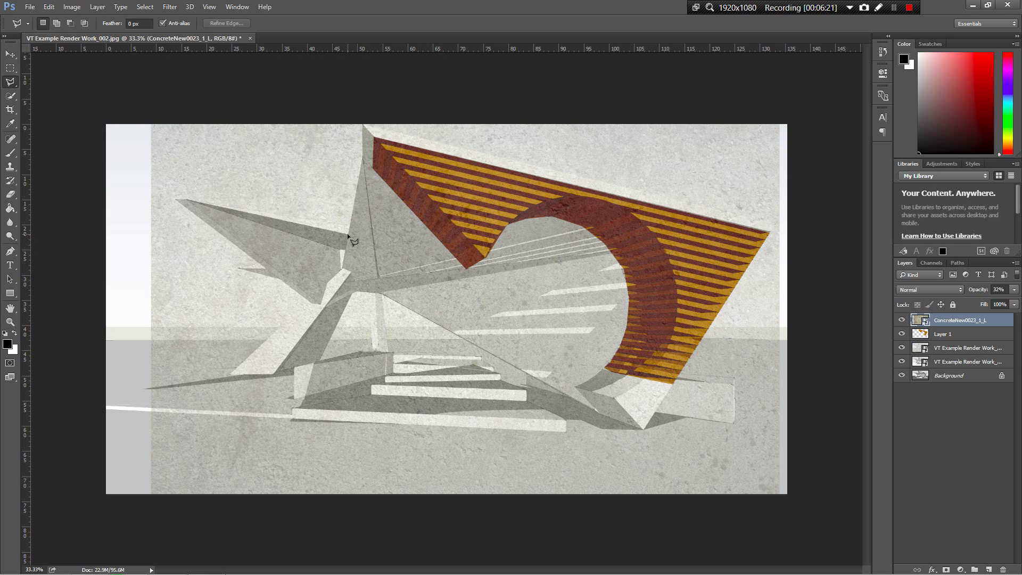
left_click(347, 235)
left_click(184, 200)
left_click(176, 198)
double_click(273, 275)
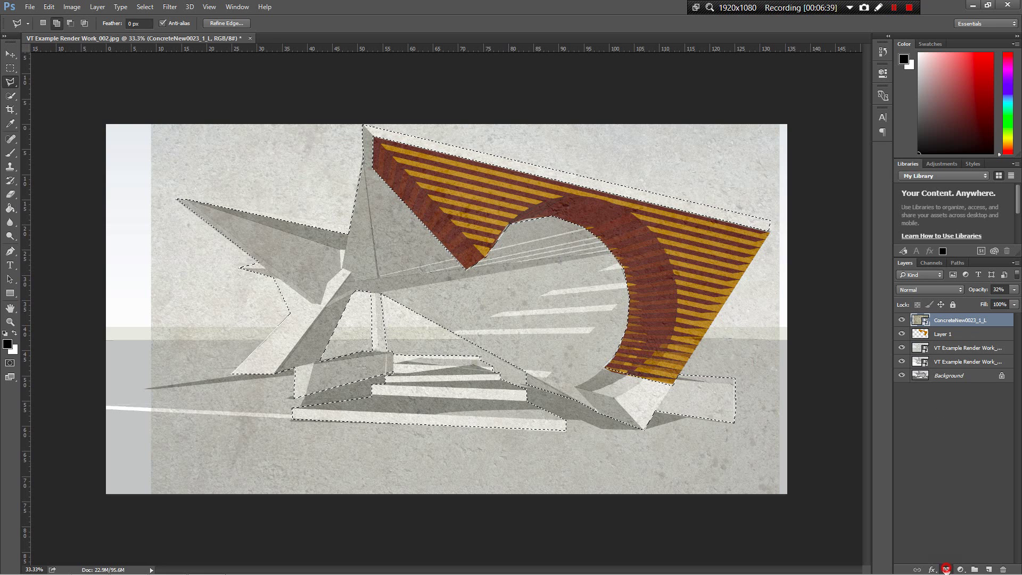
left_click(945, 568)
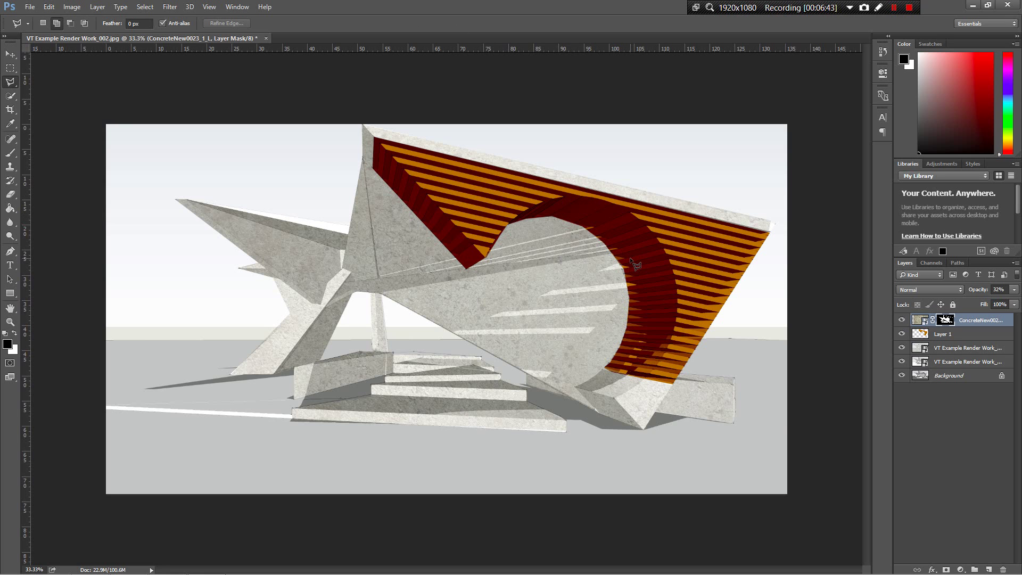
Step: Compare the concrete texture on and off at full opacity, trialling Multiply and Linear Burn
left_click(902, 320)
left_click(901, 319)
left_click(902, 319)
left_click(902, 319)
key("0")
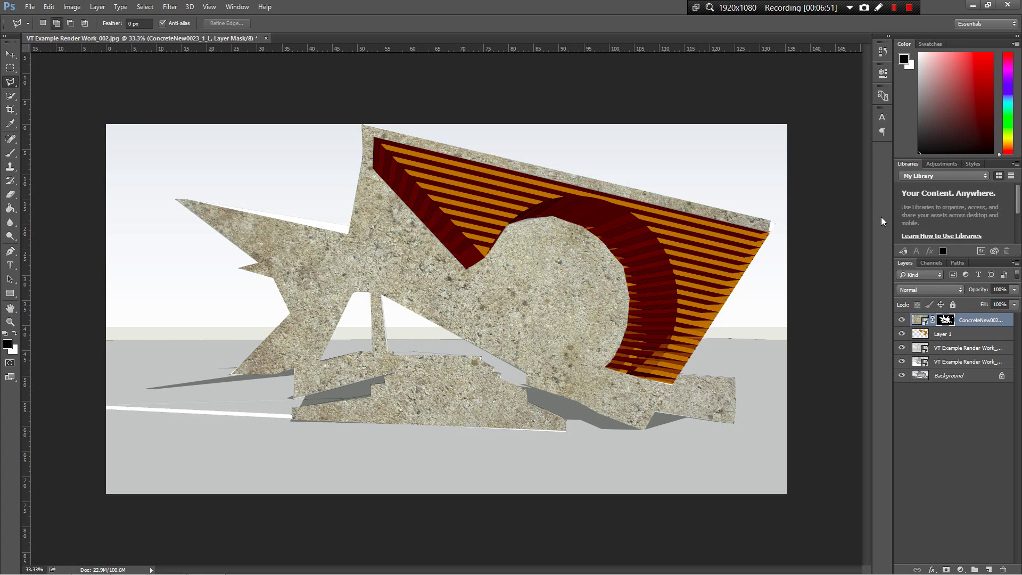
key("v")
left_click(954, 291)
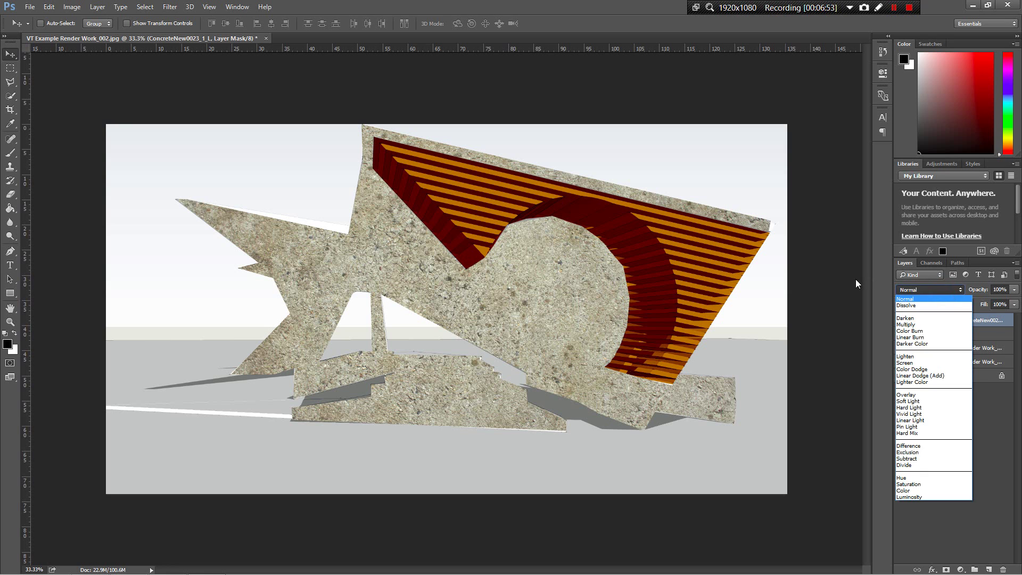
key("Down")
key("Down")
key("Down")
key("Return")
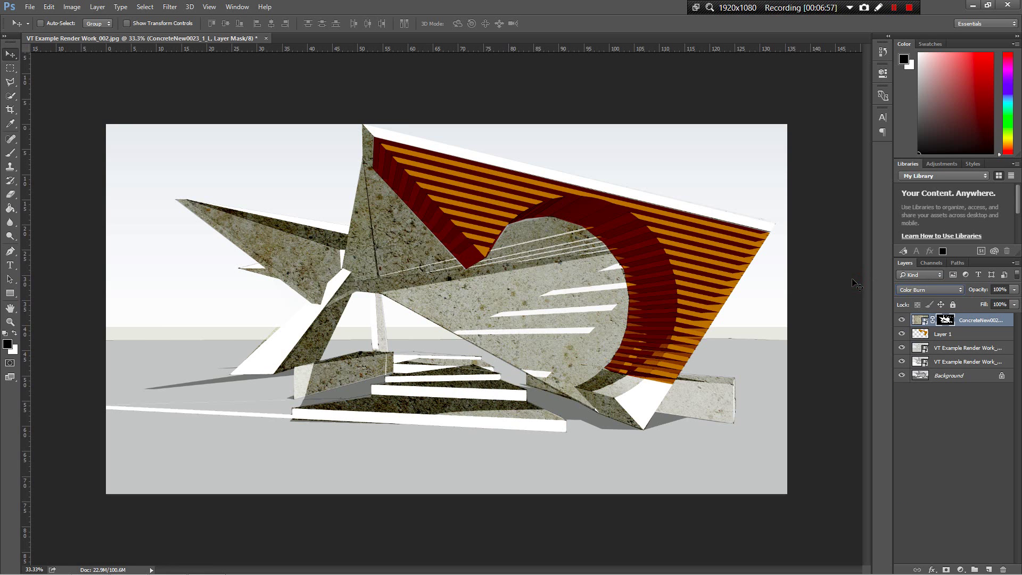
key("Down")
key("Down")
key("Down")
key("Down")
key("Down")
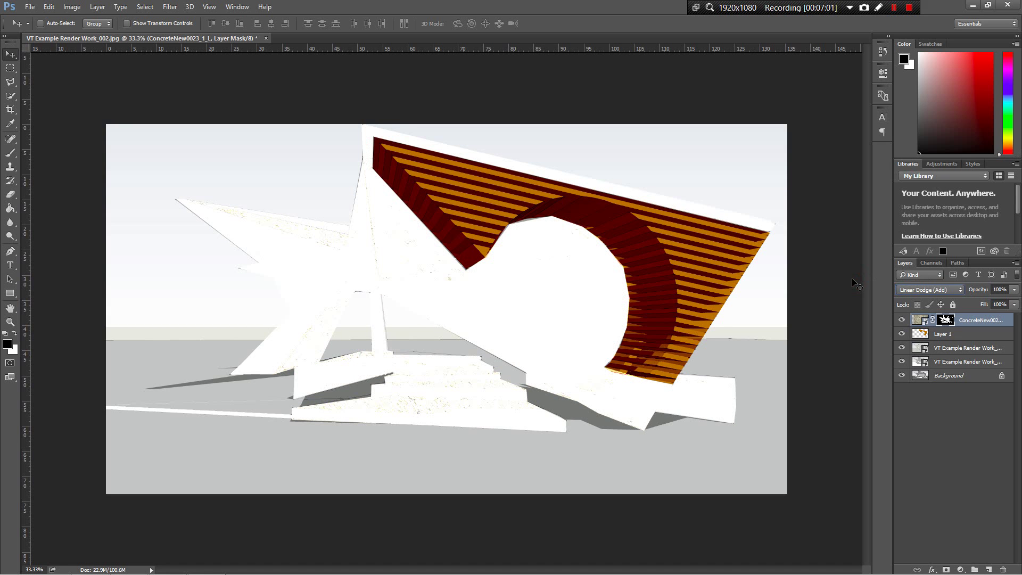
left_click_drag(987, 289, 980, 290)
left_click(925, 290)
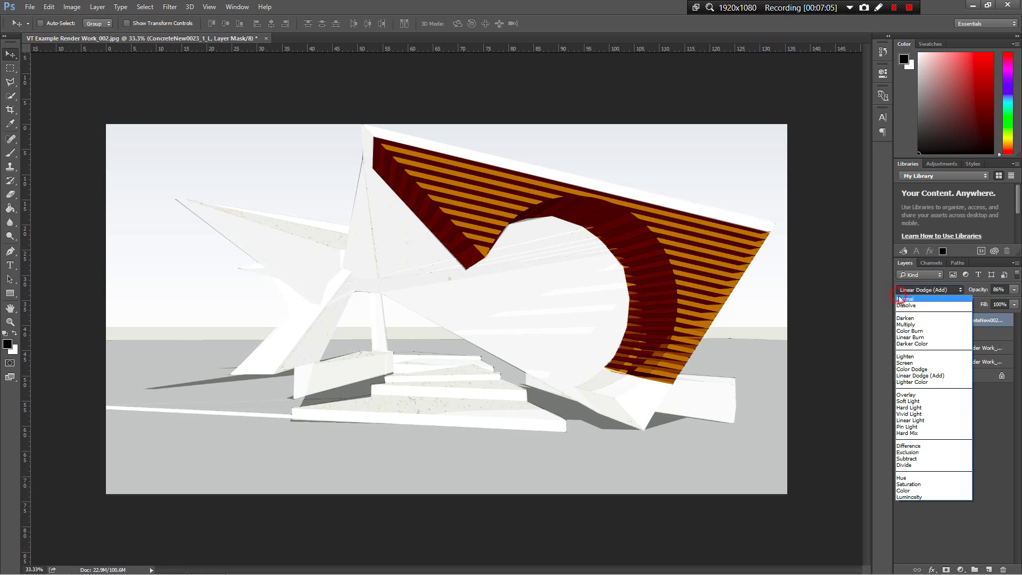
left_click(938, 296)
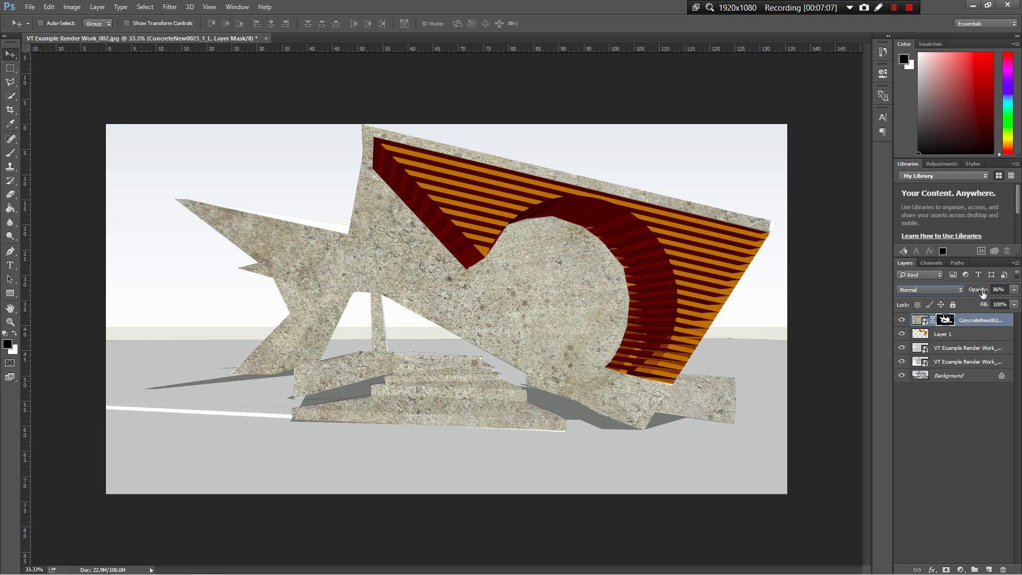
Step: Settle the concrete layer on Linear Burn at about 42% opacity
left_click_drag(982, 294, 961, 288)
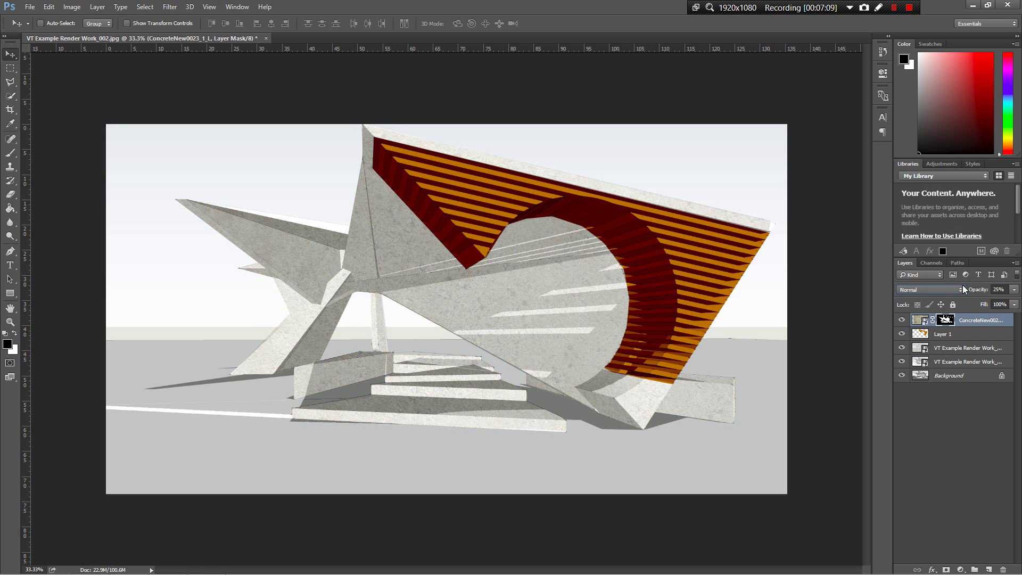
left_click_drag(973, 292, 1008, 290)
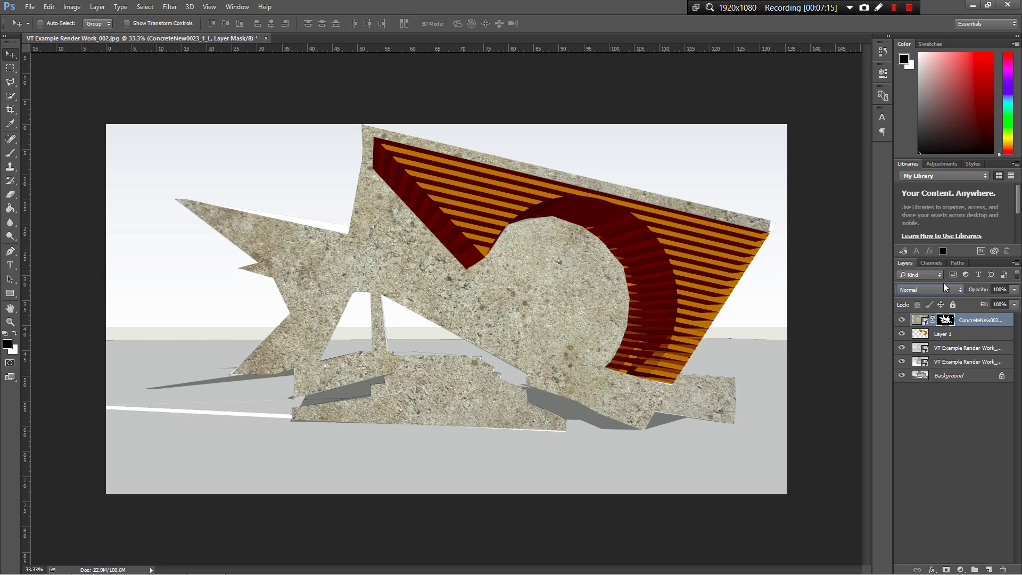
left_click(944, 286)
left_click(843, 269)
key("shift+plus")
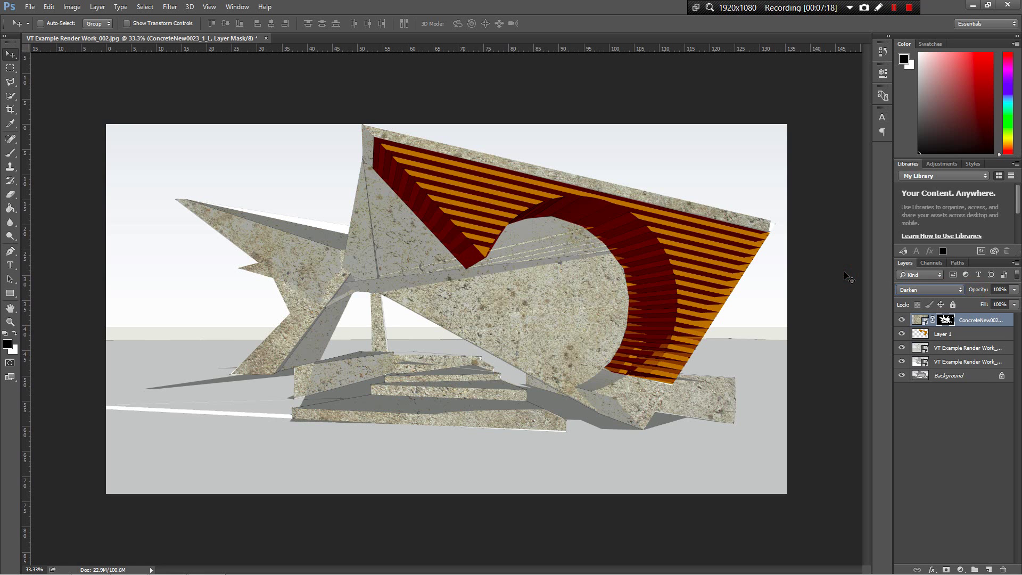
key("shift+plus")
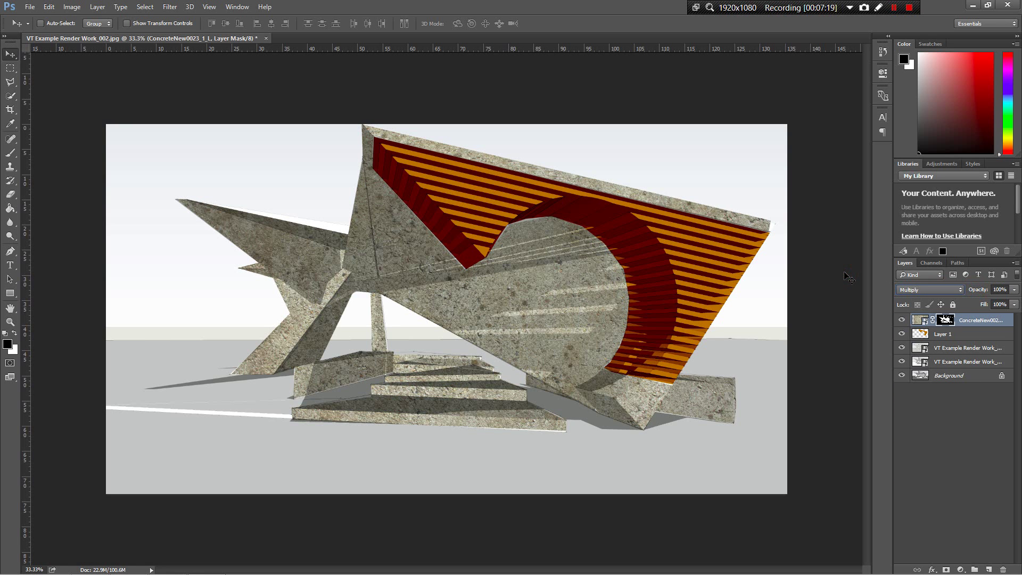
key("shift+plus")
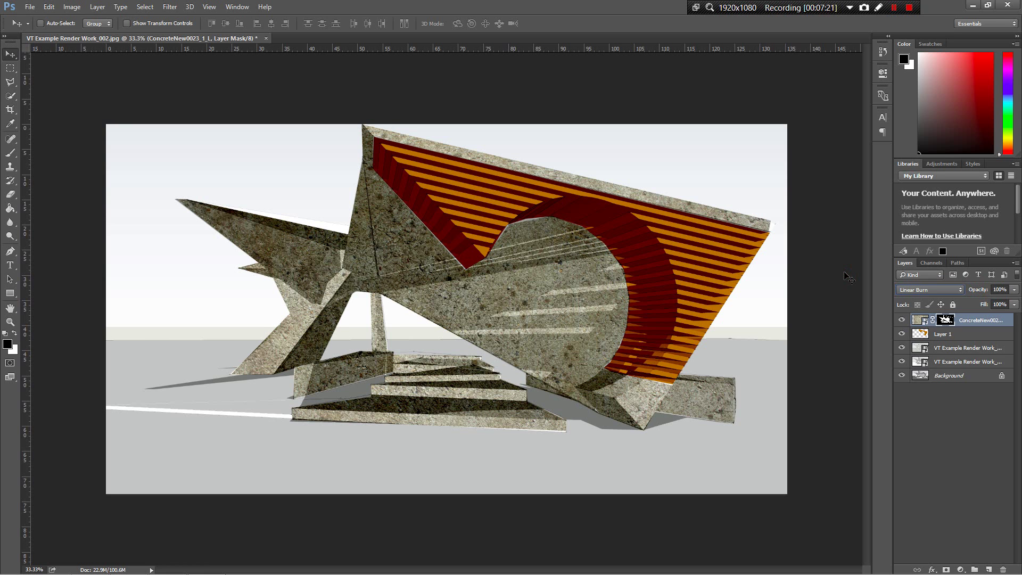
key("shift+plus")
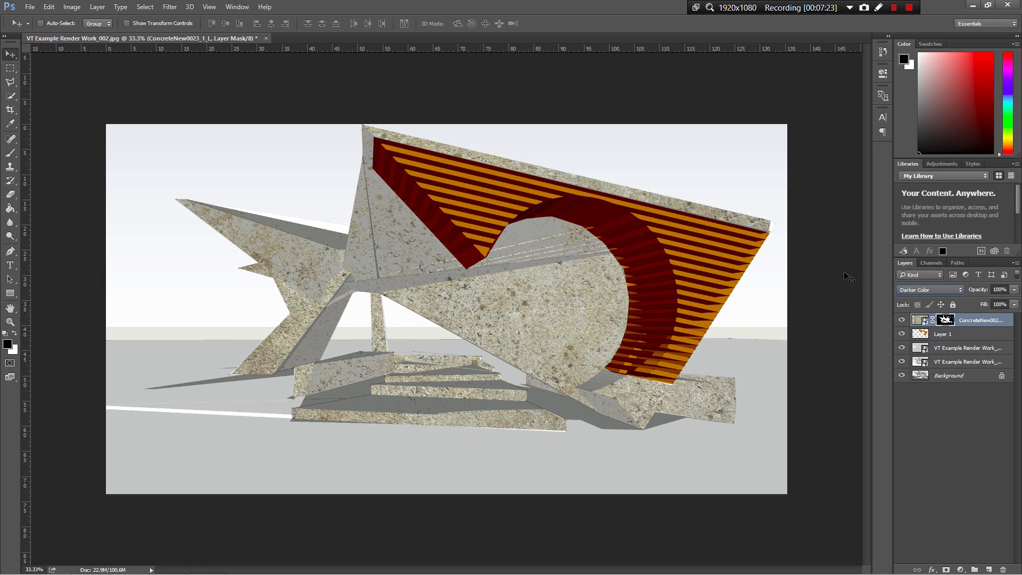
key("shift+minus")
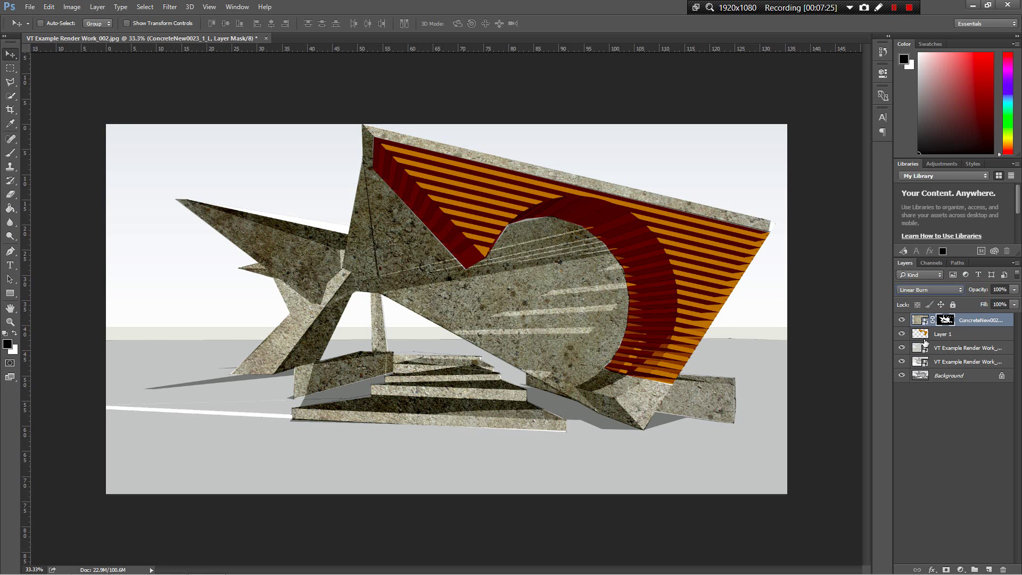
left_click(998, 289)
left_click_drag(985, 289, 973, 292)
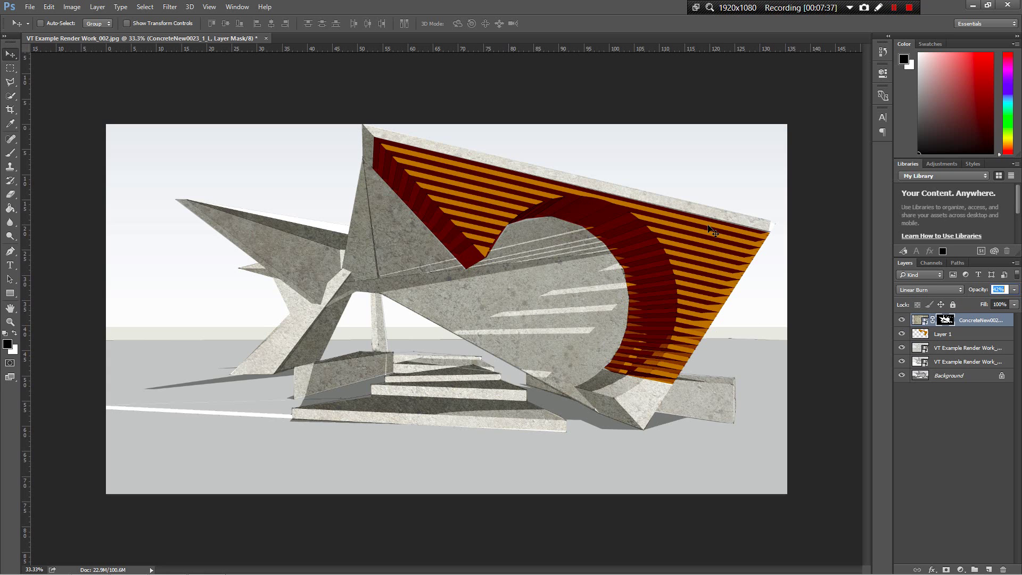
Step: Set Layer 1's slats to Linear Burn at 51% opacity after trying Darken and Color Burn
left_click(954, 337)
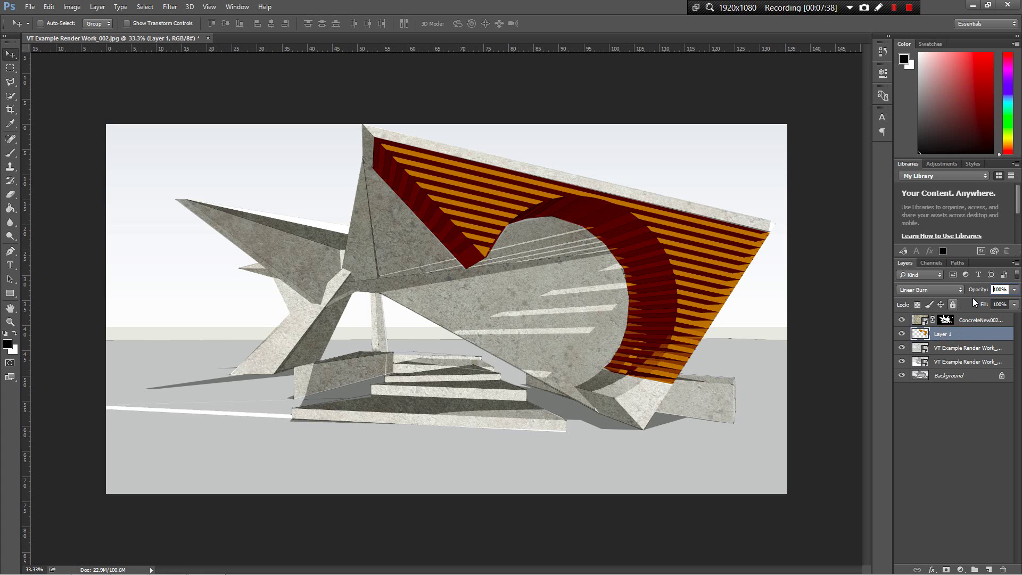
mouse_move(981, 291)
left_mouse_down()
mouse_move(966, 291)
mouse_move(986, 292)
left_mouse_up()
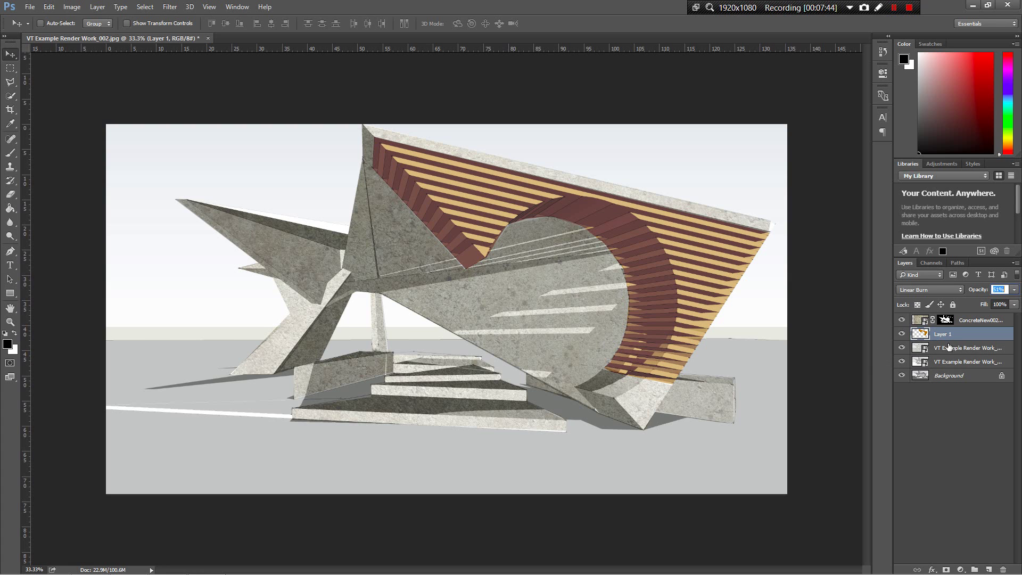
left_click(903, 334)
left_click(902, 334)
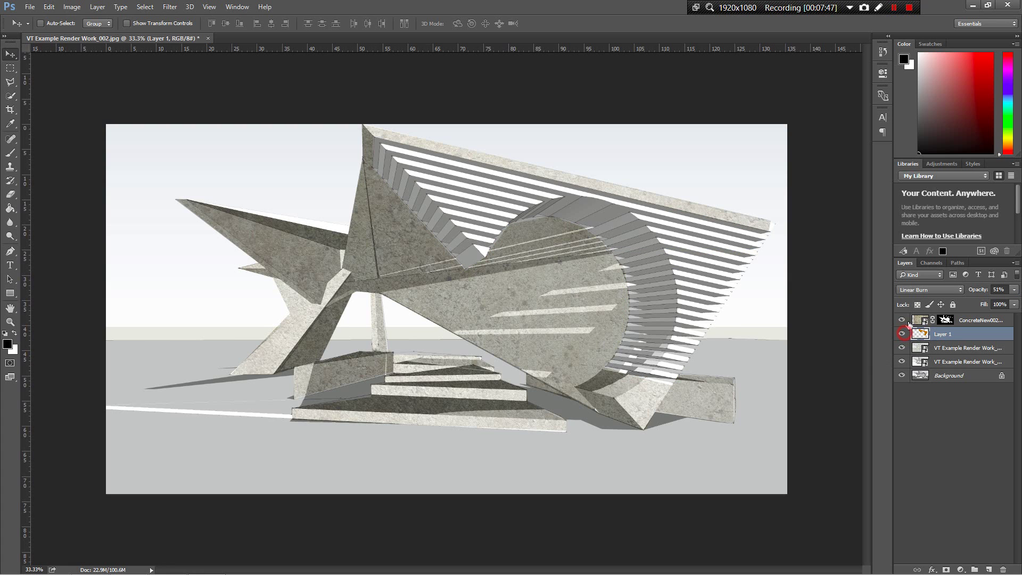
left_click(927, 289)
left_click(918, 319)
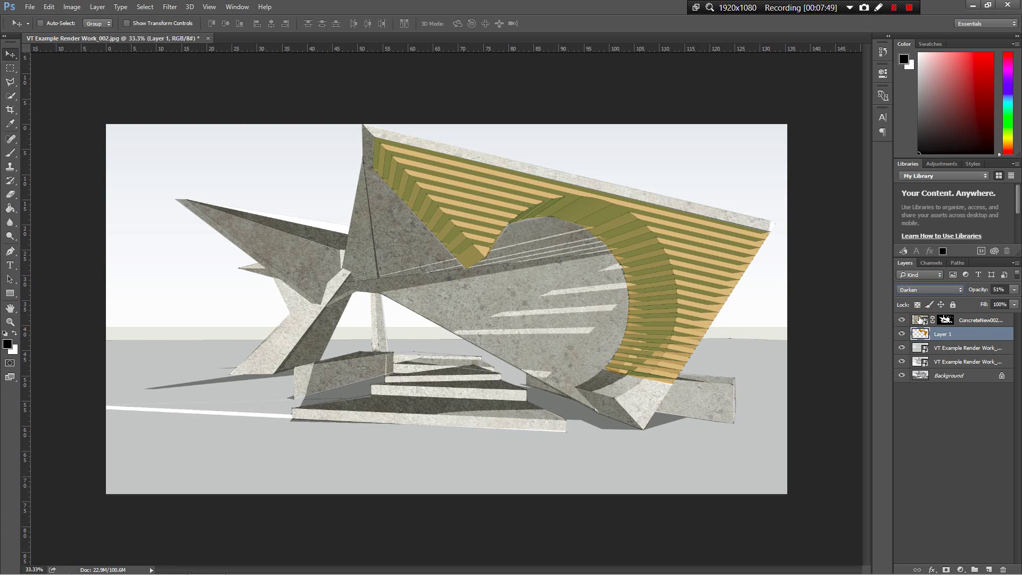
left_click(926, 289)
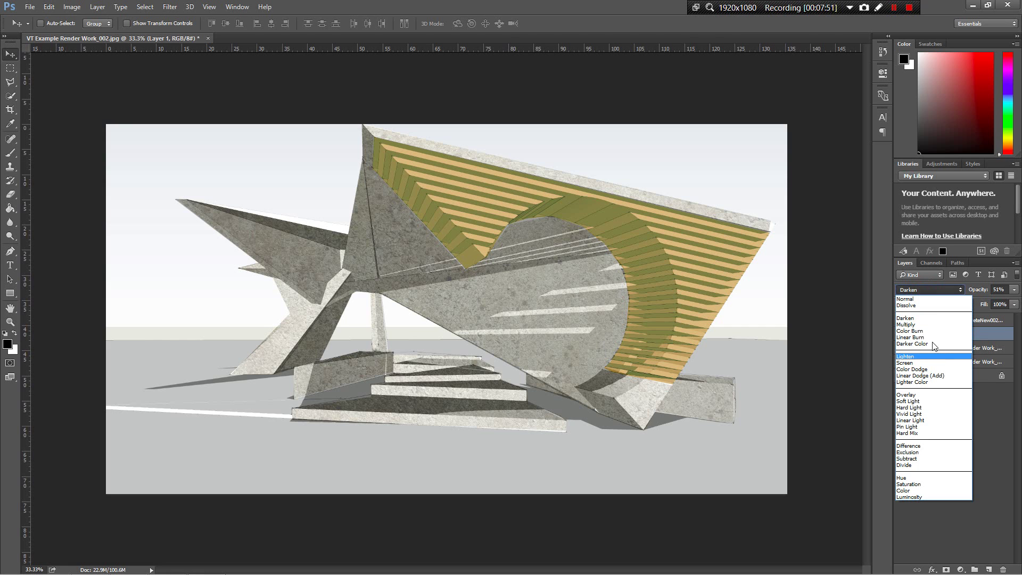
left_click(929, 331)
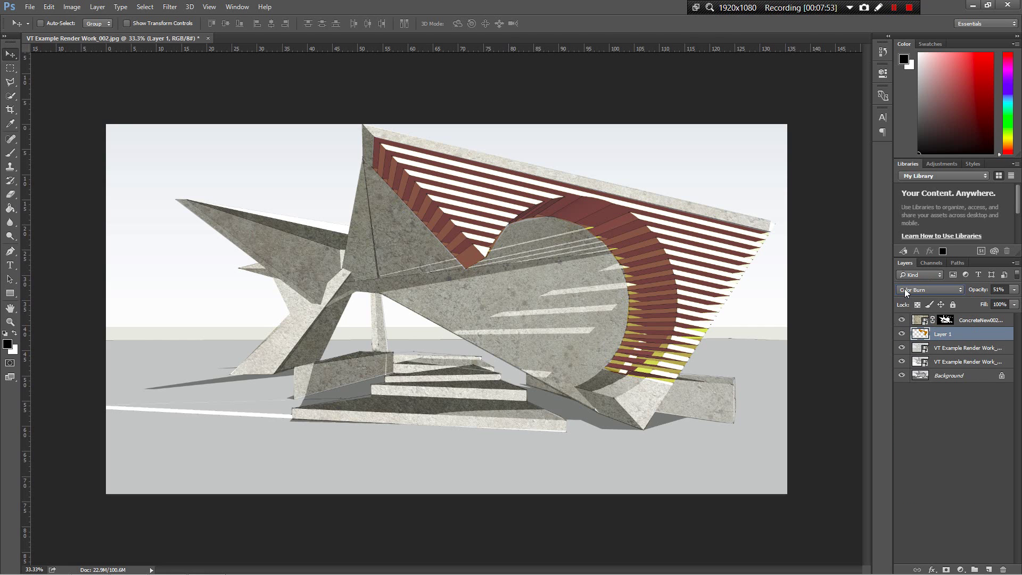
left_click(906, 292)
left_click(924, 336)
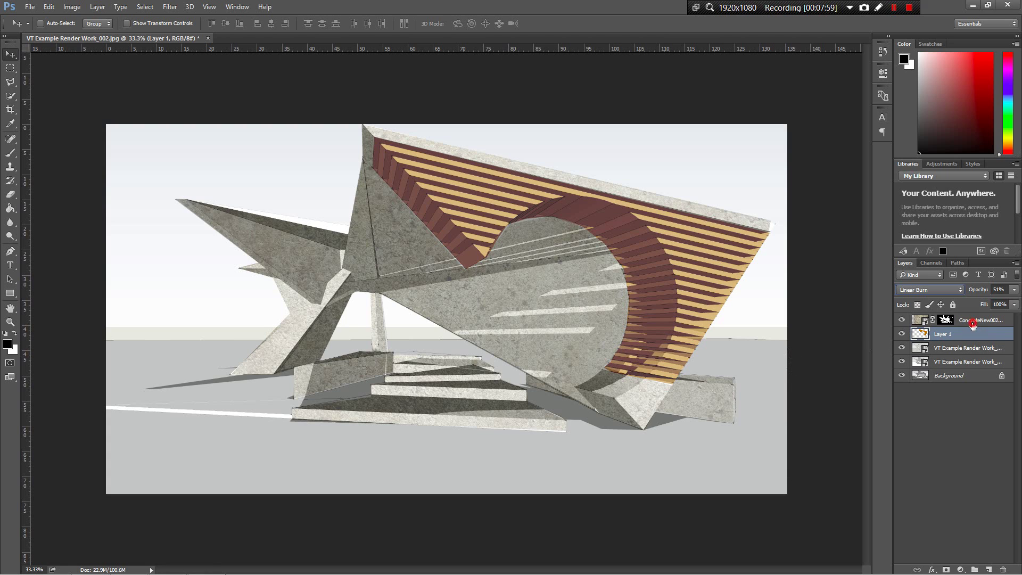
left_click(945, 320)
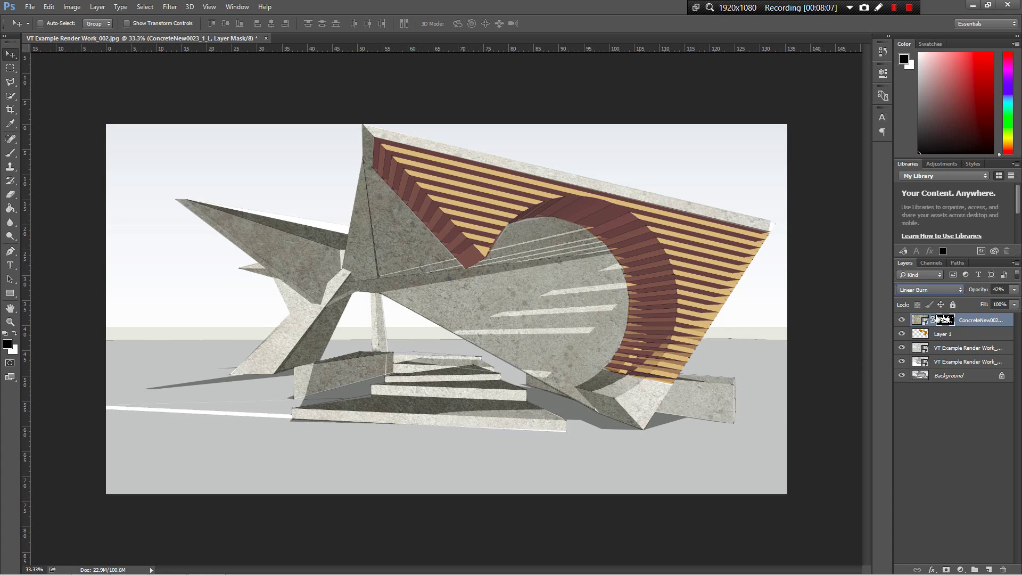
left_click(10, 154)
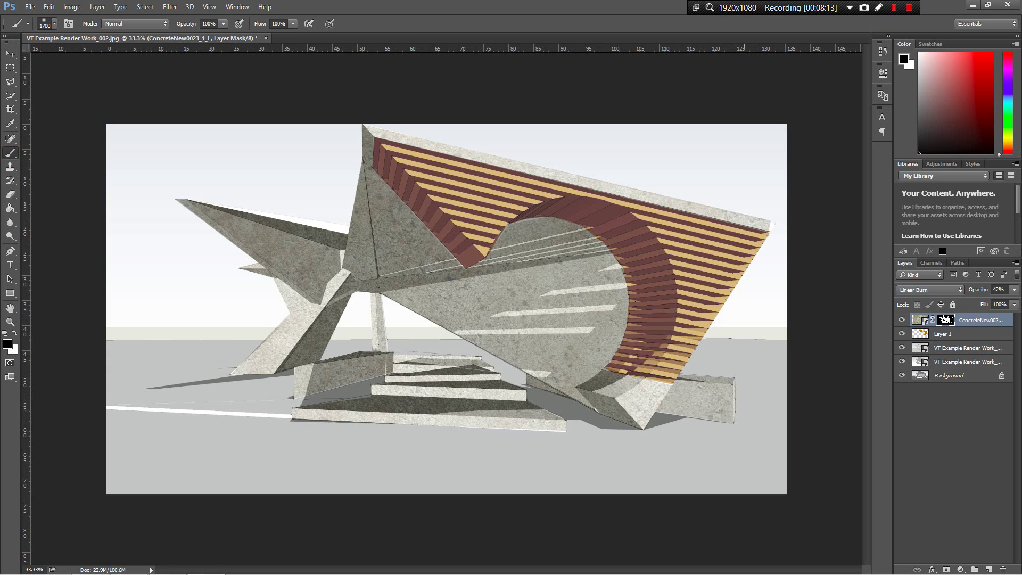
key("bracketleft")
key("bracketleft")
key("bracketleft")
key("bracketleft")
key("bracketleft")
key("bracketleft")
key("bracketleft")
key("bracketleft")
left_click_drag(713, 391, 705, 360)
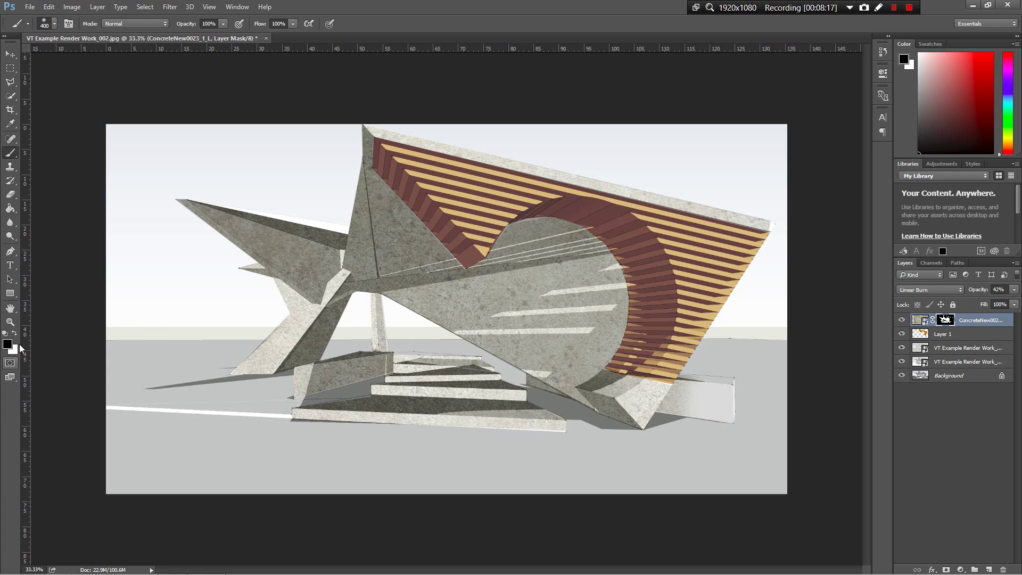
left_click(15, 333)
mouse_move(669, 376)
left_mouse_down()
mouse_move(691, 381)
mouse_move(724, 352)
mouse_move(700, 377)
mouse_move(669, 376)
mouse_move(703, 369)
mouse_move(724, 395)
mouse_move(696, 386)
left_mouse_up()
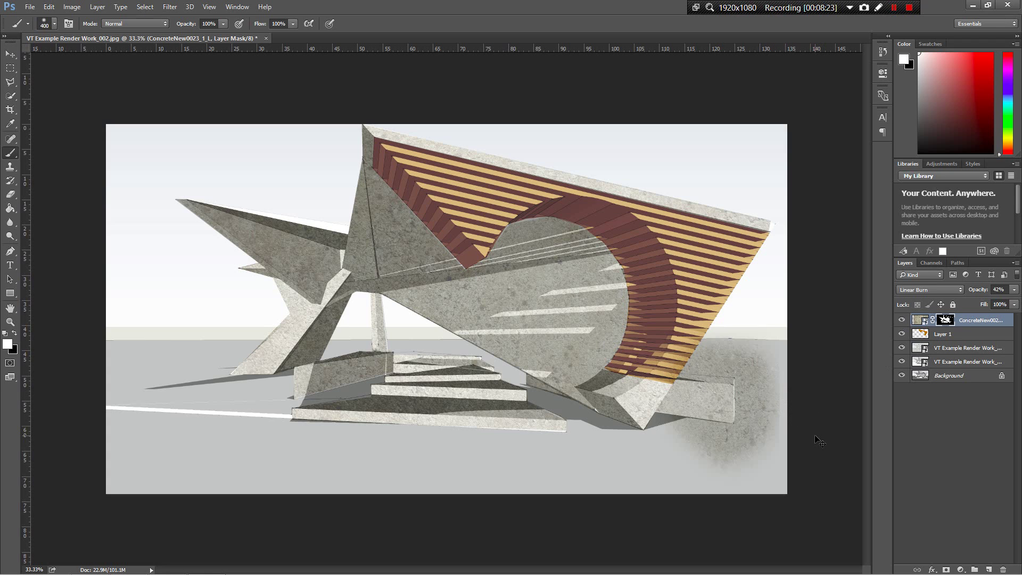
key("ctrl+z")
key("x")
key("ctrl+2")
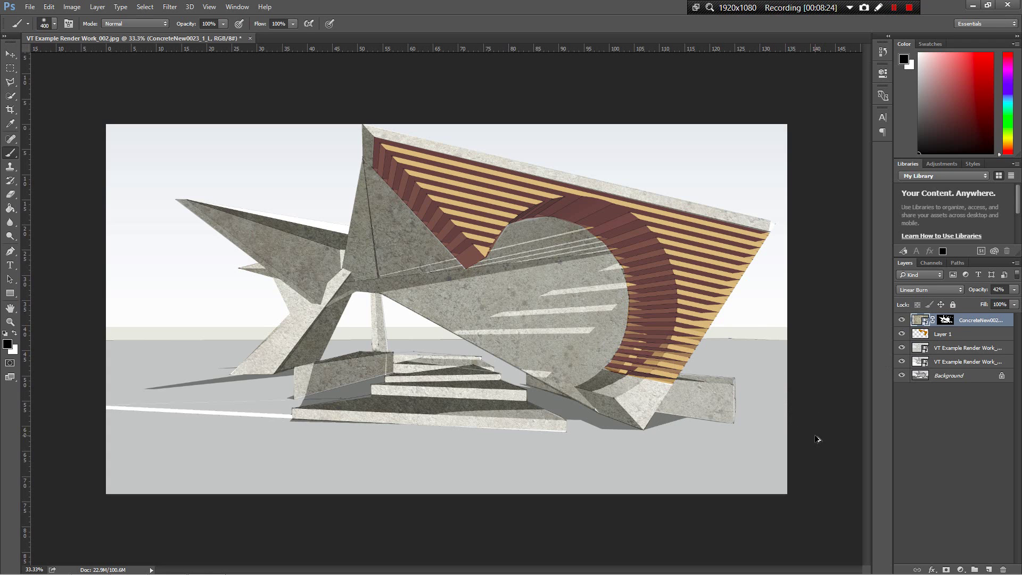
left_click(10, 54)
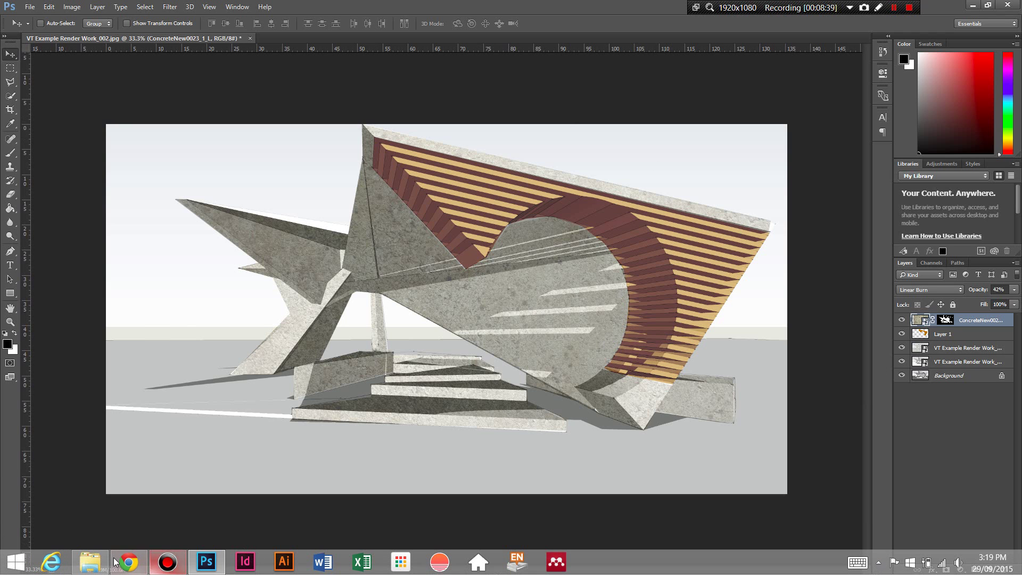
Step: Drag the Street View screenshot from the Sketchup Render Files folder into the document
left_click(89, 561)
left_click(360, 218)
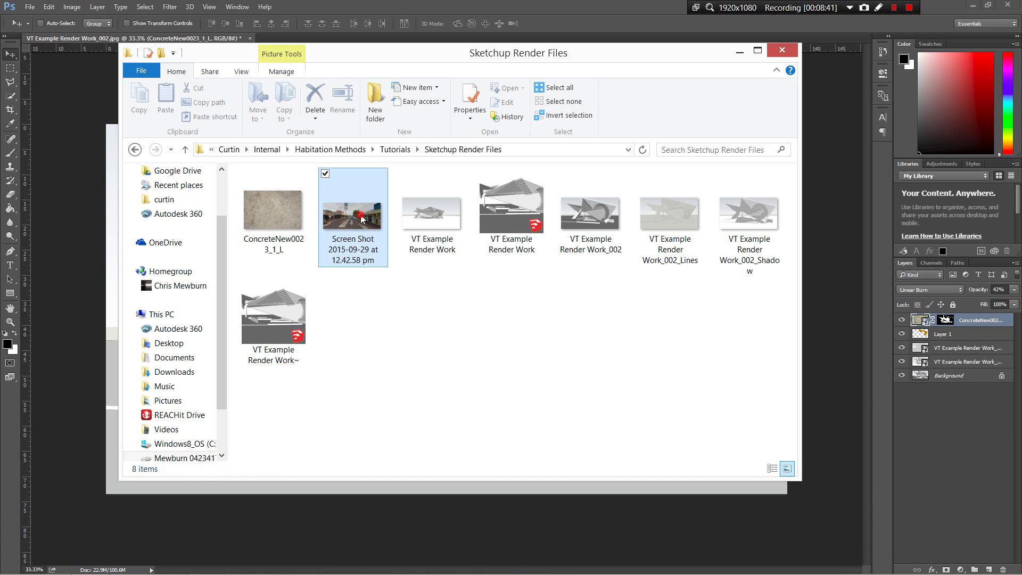
left_click_drag(361, 219, 84, 251)
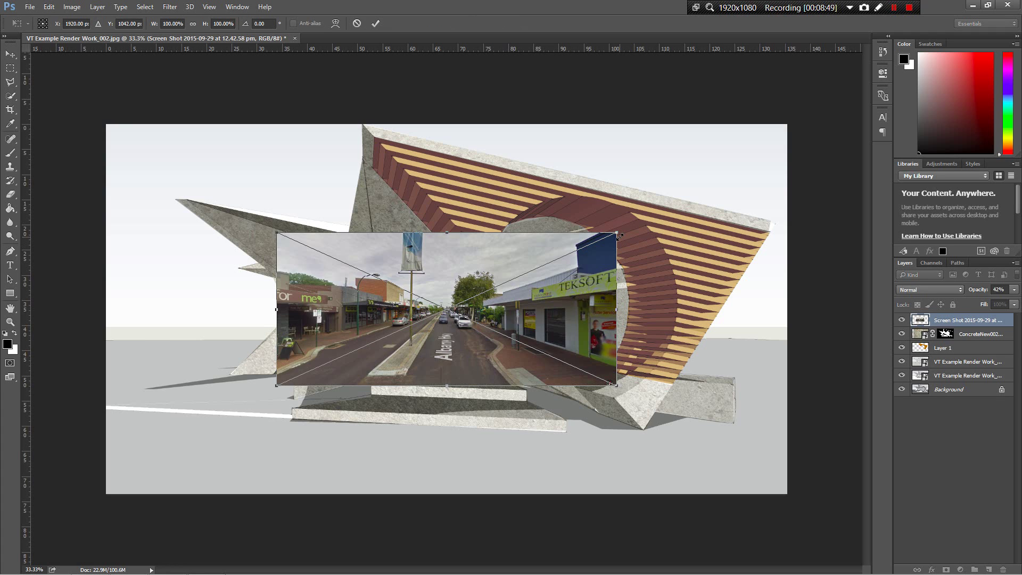
scroll(522, 184, "down", 5)
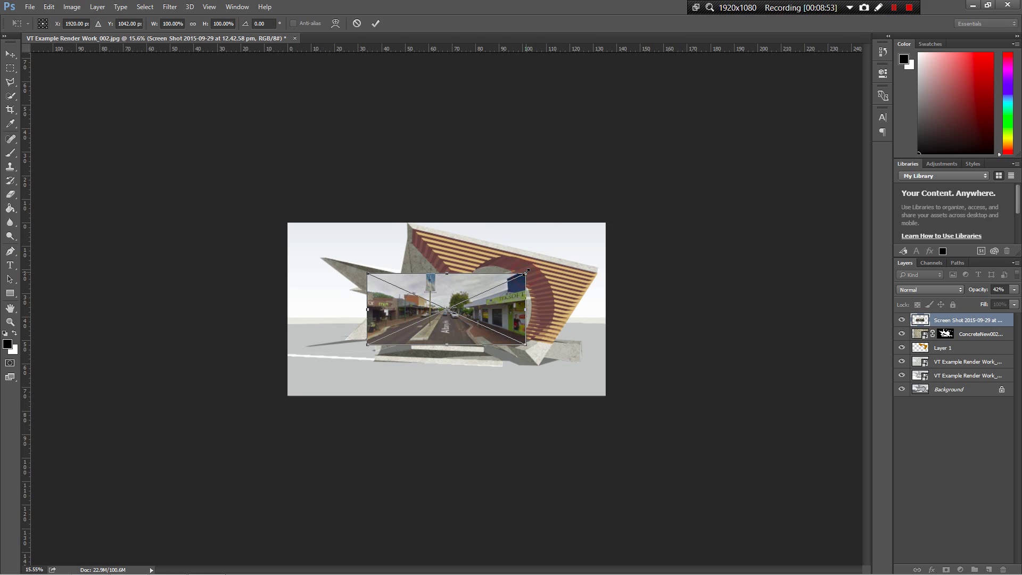
Step: Scale and position the screenshot to fill the canvas, then make it translucent
left_click_drag(529, 271, 504, 265)
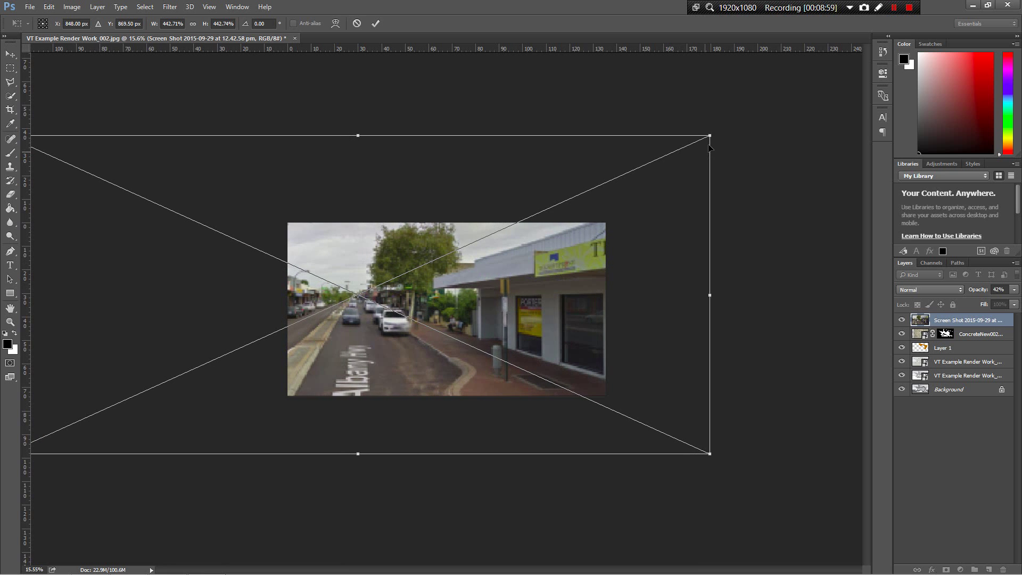
left_click_drag(709, 136, 734, 121)
left_click_drag(532, 298, 511, 319)
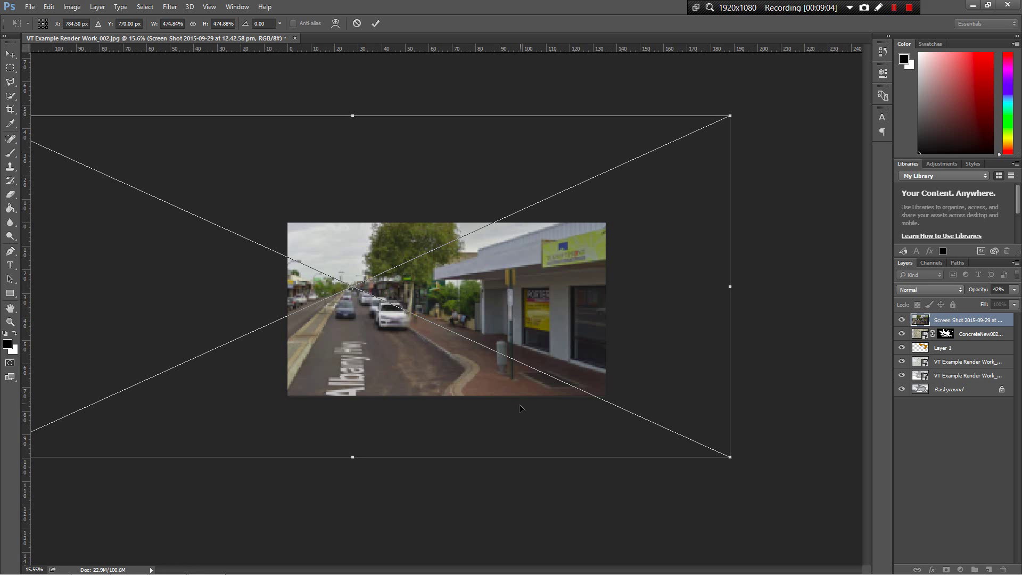
left_click_drag(513, 390, 511, 380)
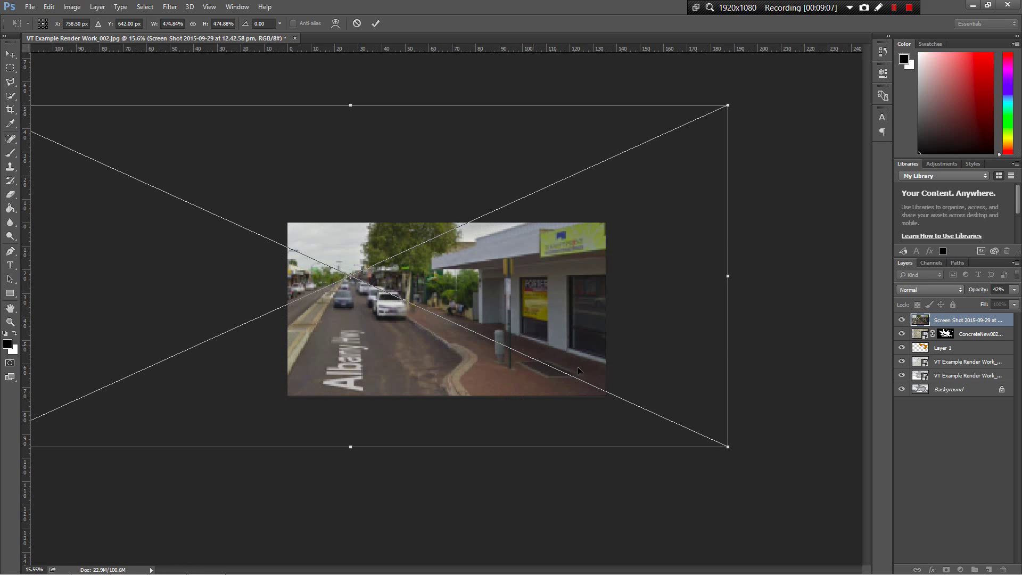
left_click_drag(590, 311, 601, 322)
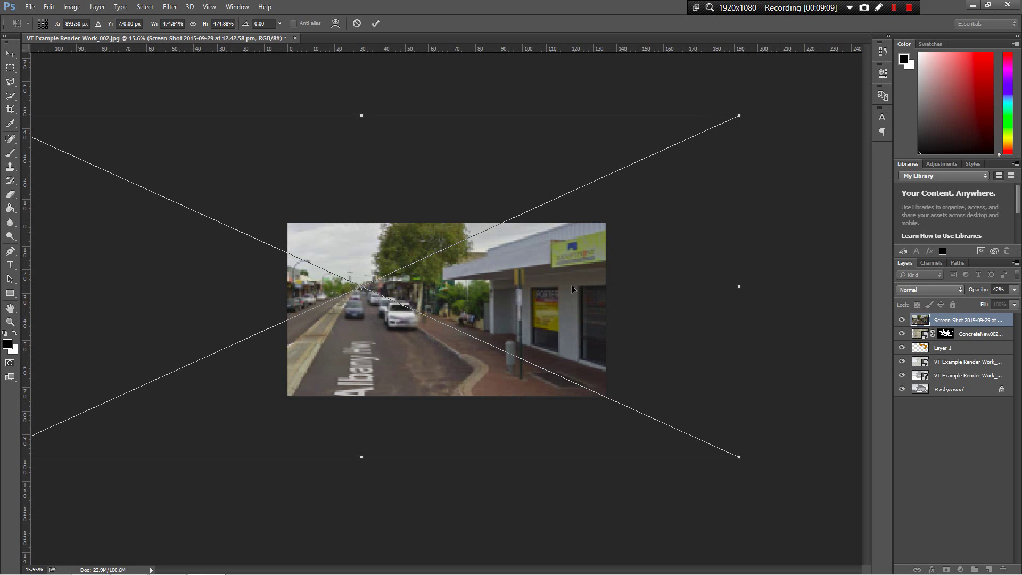
key("shift+alt+a")
key("Return")
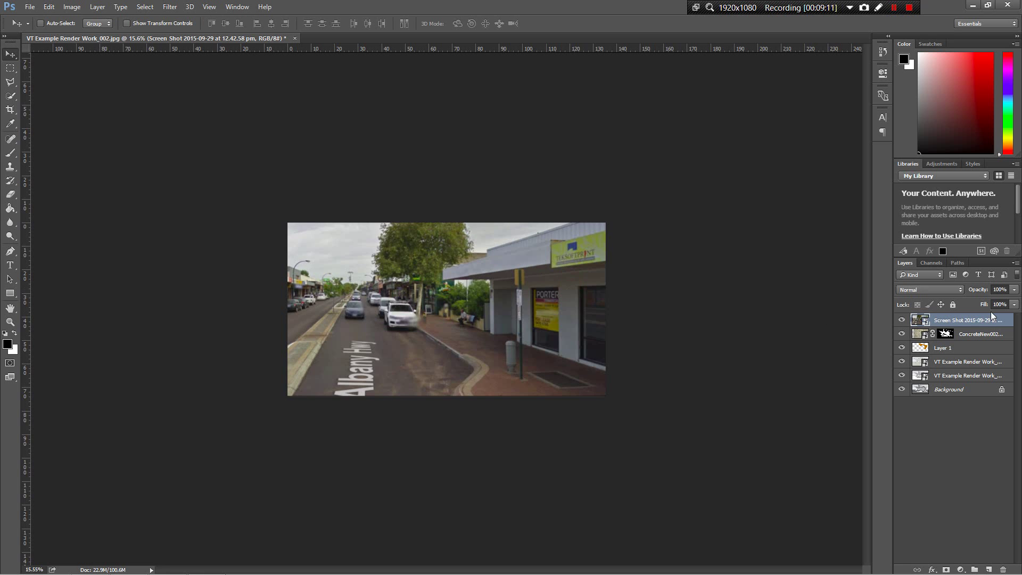
mouse_move(978, 290)
left_mouse_down()
mouse_move(954, 295)
mouse_move(983, 291)
left_mouse_up()
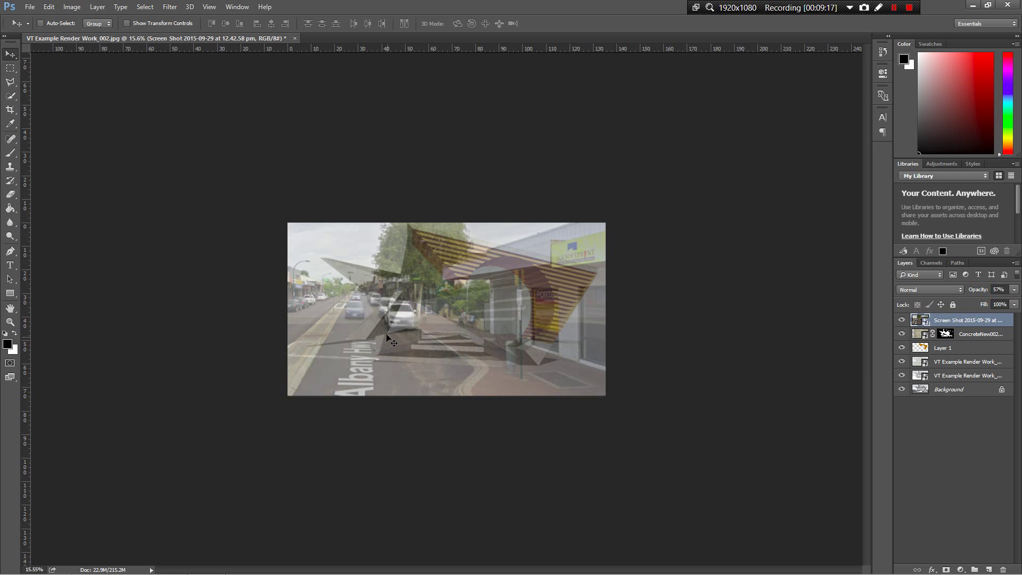
Step: Shift the street photo over the render and compare it on and off, leaving opacity at 53%
scroll(393, 341, "up", 3)
left_click_drag(574, 387, 473, 384)
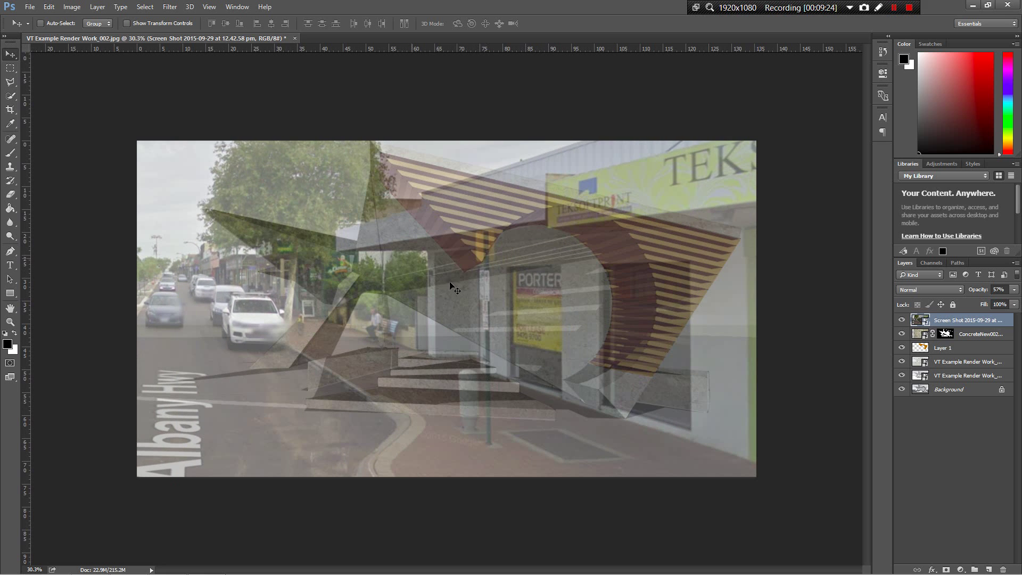
mouse_move(975, 294)
left_mouse_down()
mouse_move(990, 292)
mouse_move(961, 287)
left_mouse_up()
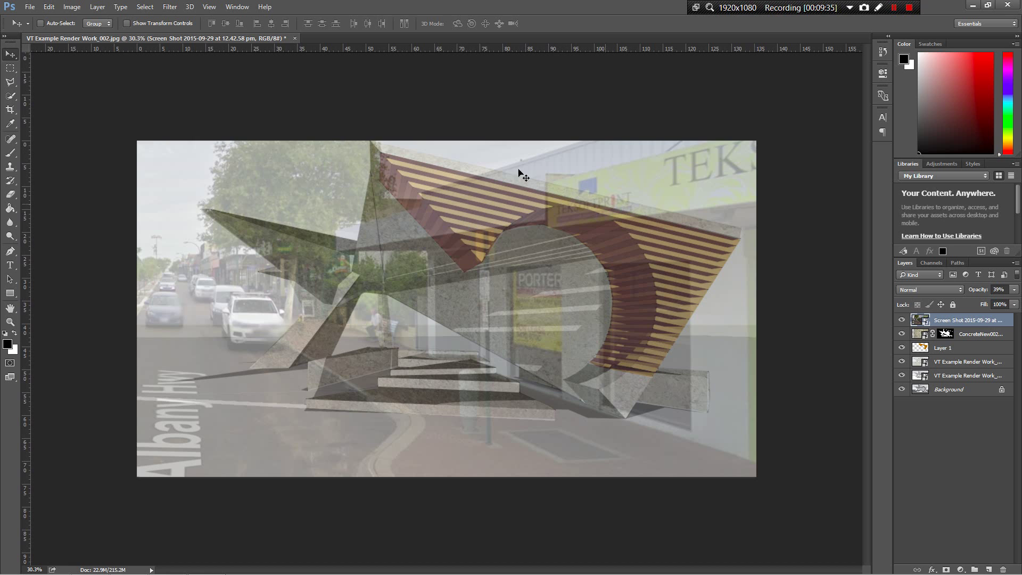
mouse_move(349, 559)
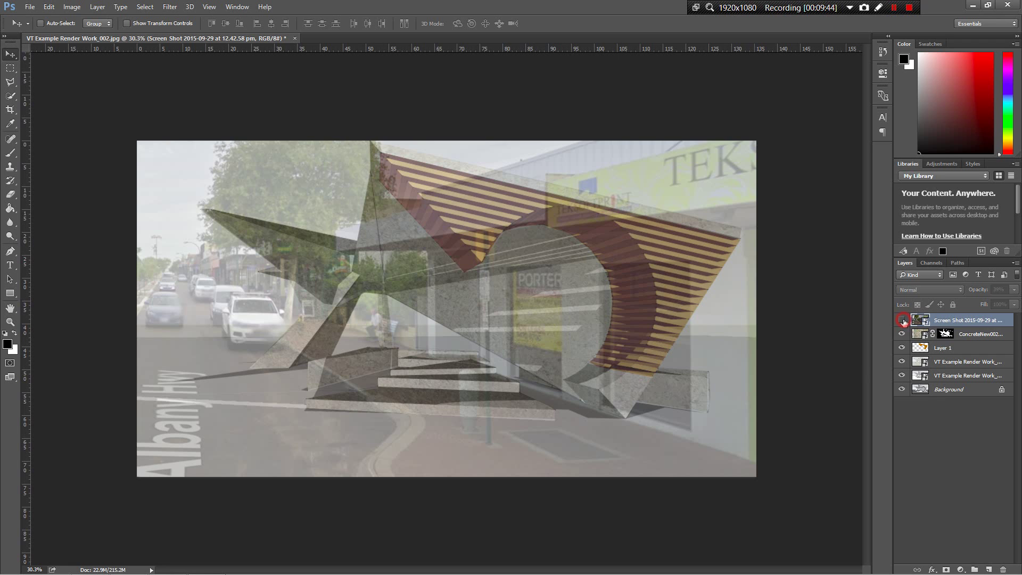
left_click(901, 321)
left_click(901, 321)
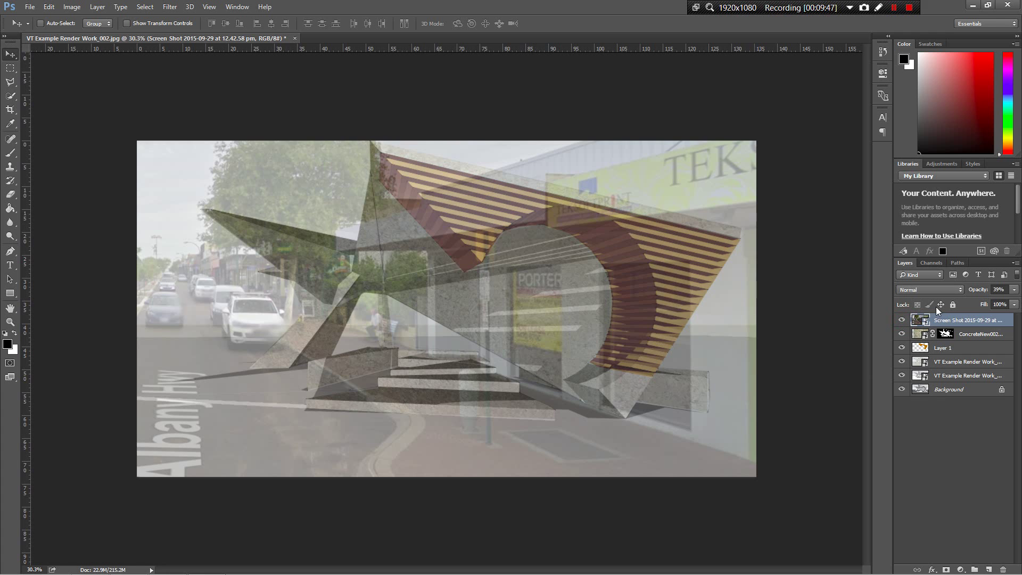
left_click_drag(977, 290, 984, 290)
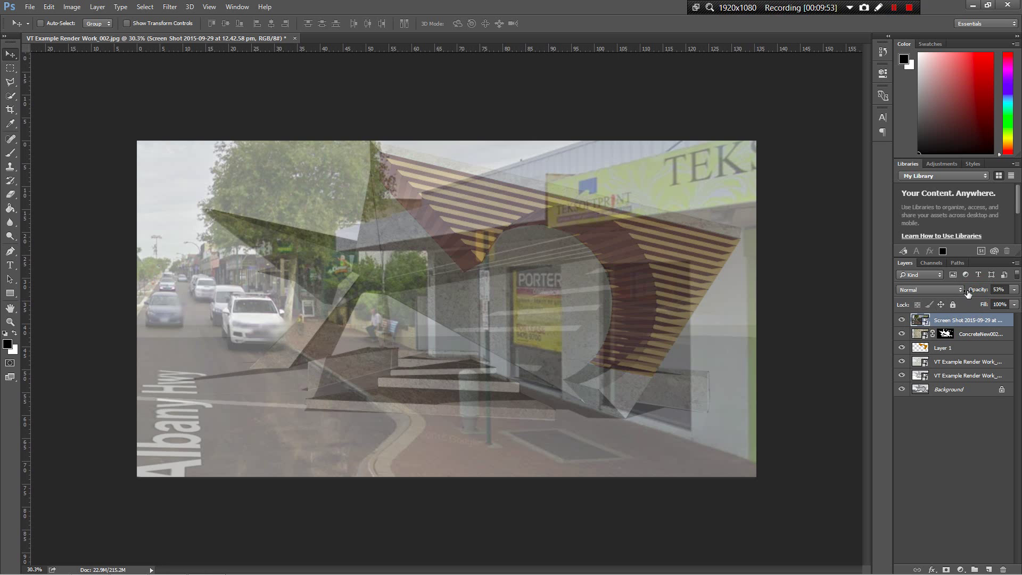
left_click(901, 320)
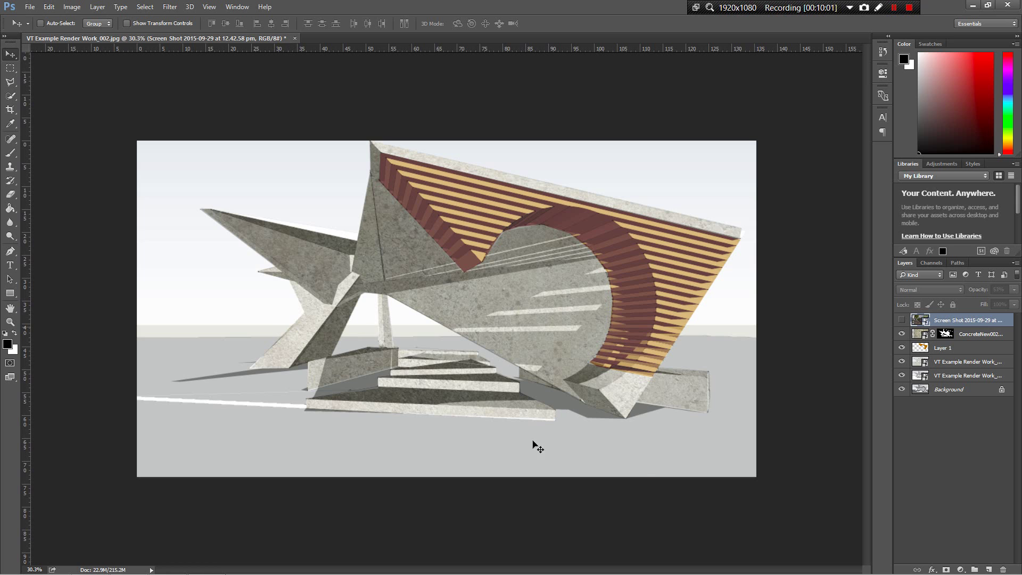
left_click(901, 320)
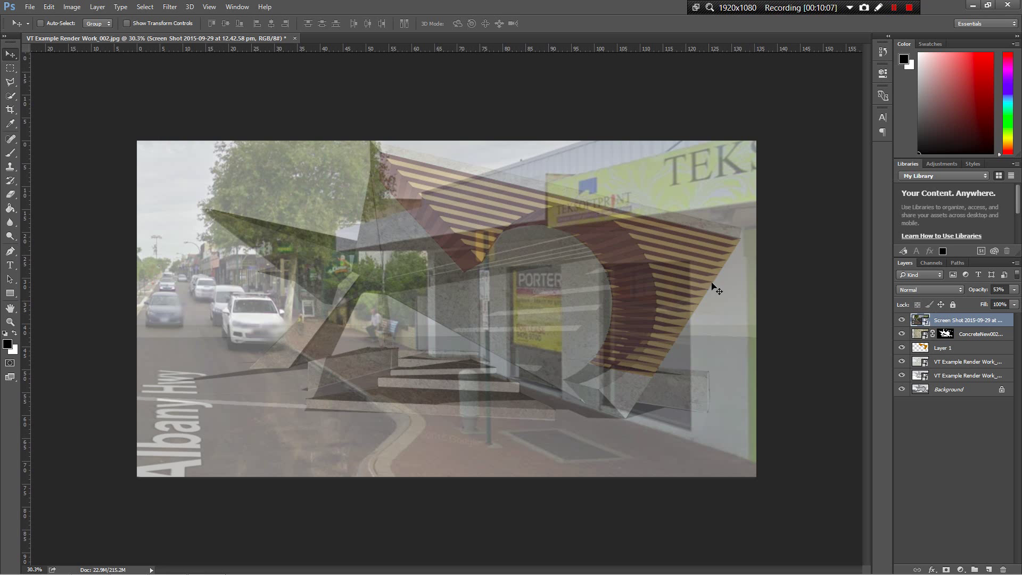
Step: Mask the street photo and paint black over the canopy, steps and left star arm
left_click(947, 568)
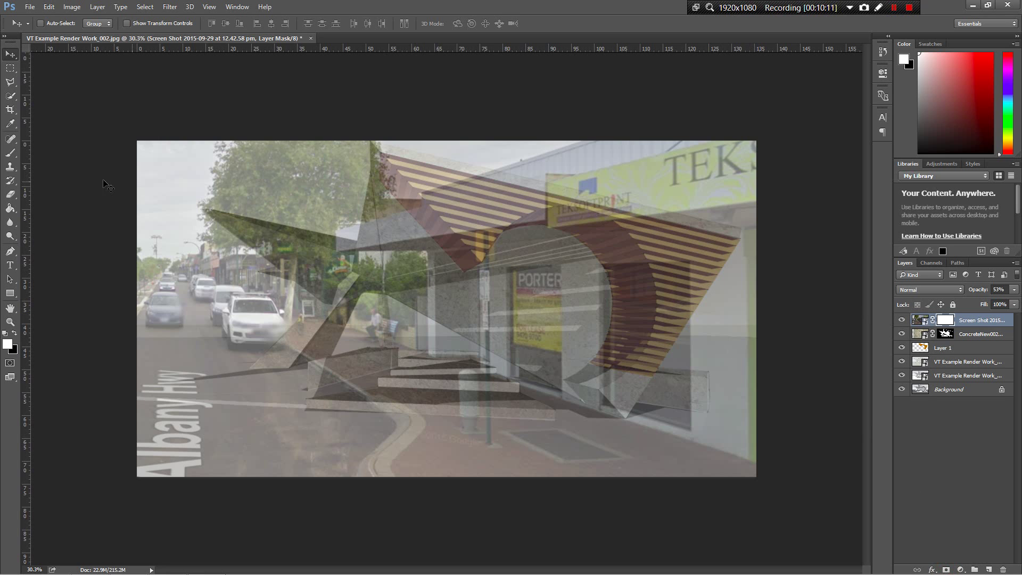
left_click(10, 153)
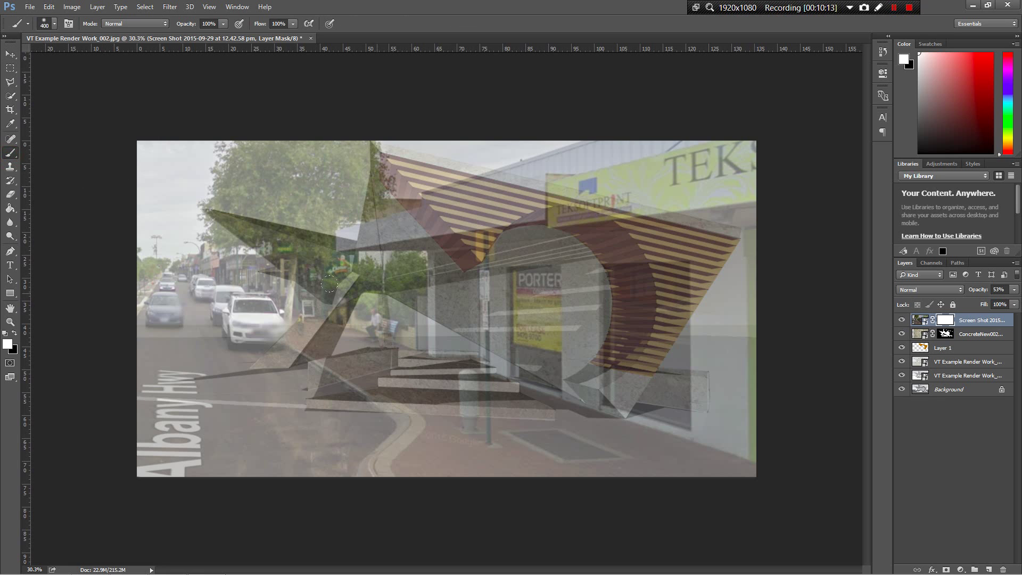
left_click(13, 334)
mouse_move(591, 371)
left_mouse_down()
mouse_move(673, 311)
mouse_move(710, 256)
mouse_move(660, 219)
mouse_move(509, 187)
mouse_move(370, 178)
mouse_move(468, 234)
mouse_move(533, 207)
mouse_move(585, 263)
mouse_move(590, 372)
mouse_move(570, 283)
mouse_move(447, 292)
mouse_move(383, 256)
mouse_move(375, 176)
mouse_move(362, 196)
left_mouse_up()
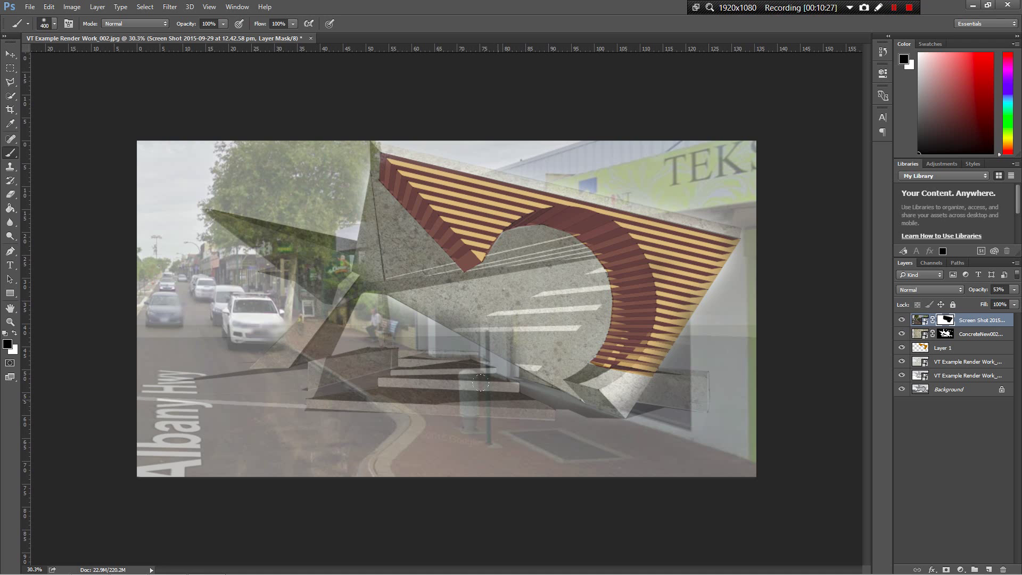
key("bracketleft")
mouse_move(508, 396)
left_mouse_down()
mouse_move(479, 405)
mouse_move(426, 367)
mouse_move(489, 383)
mouse_move(535, 415)
mouse_move(426, 370)
mouse_move(404, 410)
mouse_move(344, 383)
mouse_move(330, 367)
mouse_move(372, 354)
mouse_move(288, 331)
mouse_move(319, 324)
mouse_move(346, 280)
mouse_move(215, 217)
mouse_move(245, 230)
left_mouse_up()
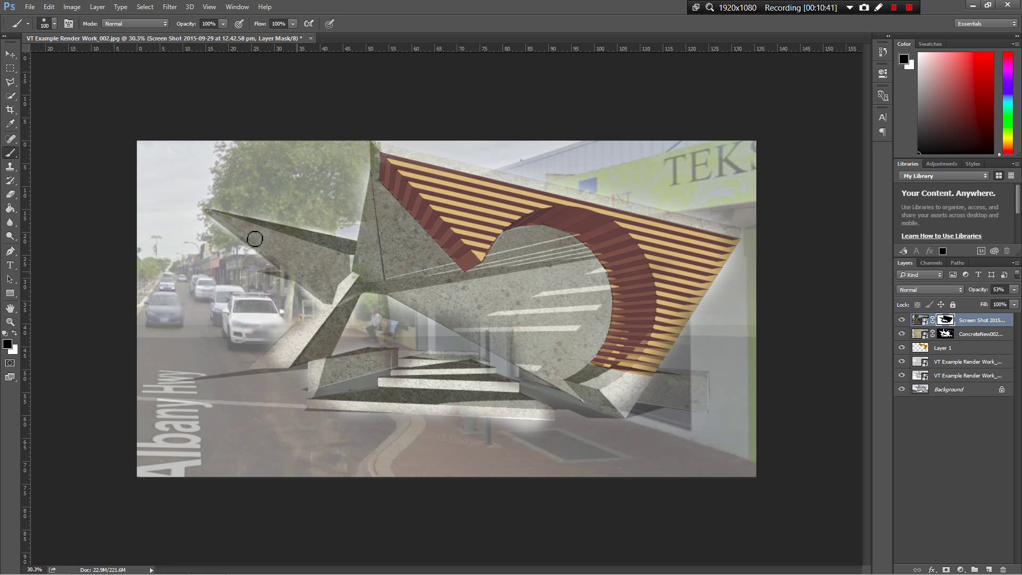
mouse_move(376, 277)
left_mouse_down()
mouse_move(316, 316)
mouse_move(307, 349)
mouse_move(269, 364)
left_mouse_up()
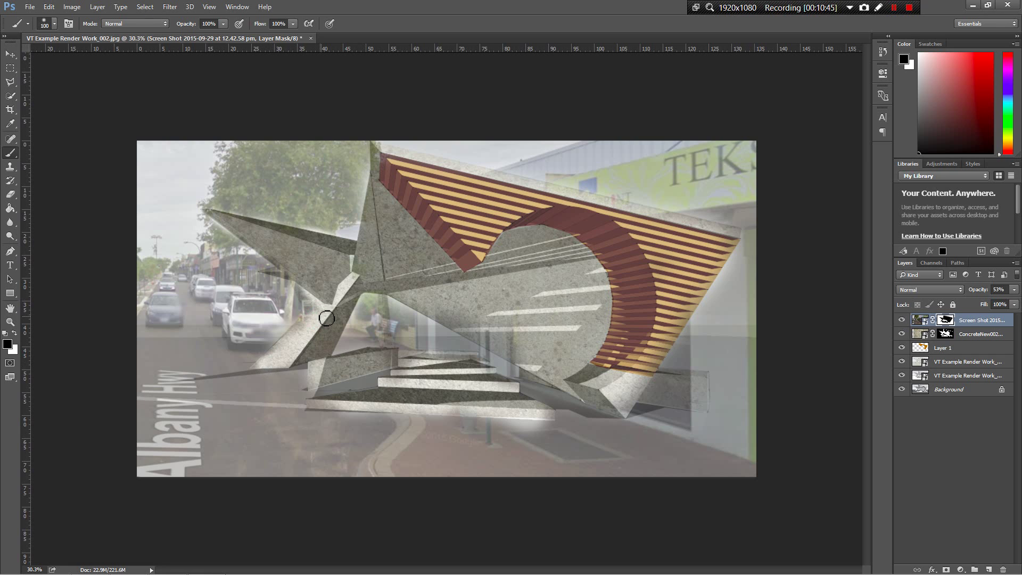
Step: Lasso the central concrete panel and paint it clear on the street-photo mask
key("l")
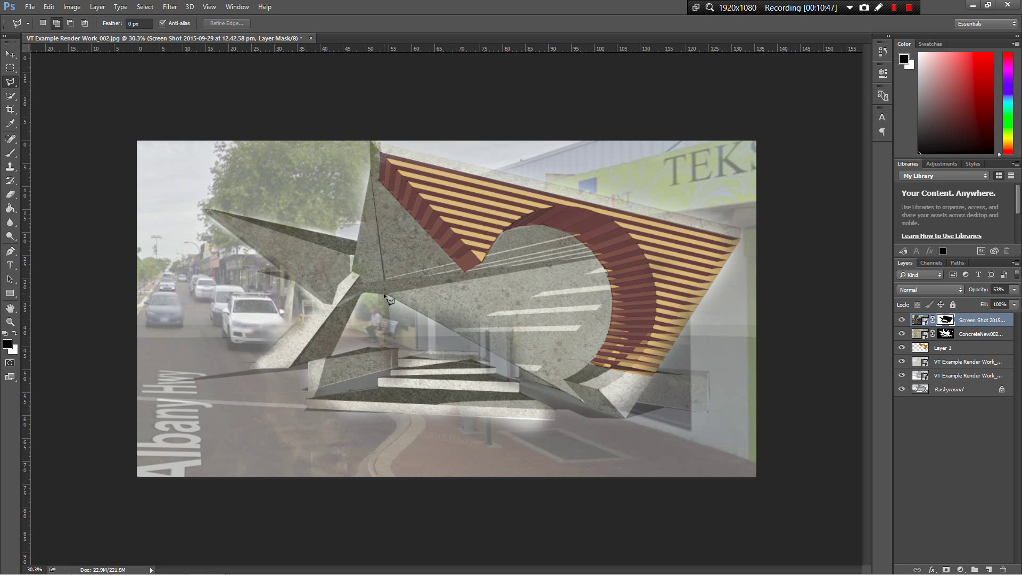
left_click(390, 297)
left_click(522, 376)
left_click(639, 366)
left_click(571, 283)
left_click(395, 276)
key("b")
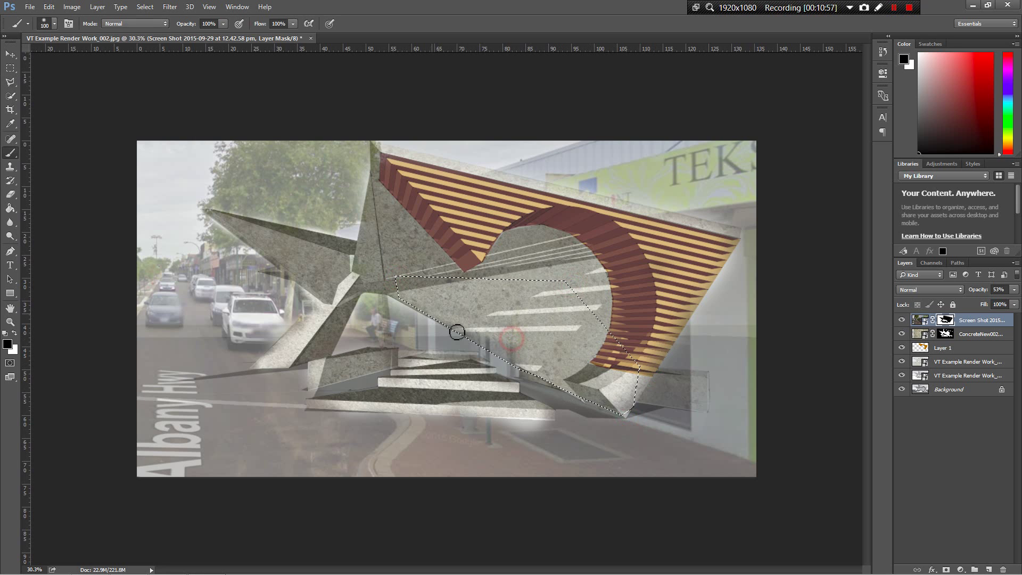
key("bracketright")
key("bracketright")
key("bracketright")
key("bracketright")
key("bracketright")
key("bracketright")
key("bracketright")
left_click_drag(520, 360, 366, 262)
mouse_move(586, 371)
left_mouse_down()
mouse_move(696, 421)
mouse_move(680, 347)
mouse_move(610, 376)
mouse_move(612, 402)
mouse_move(597, 392)
mouse_move(570, 419)
left_mouse_up()
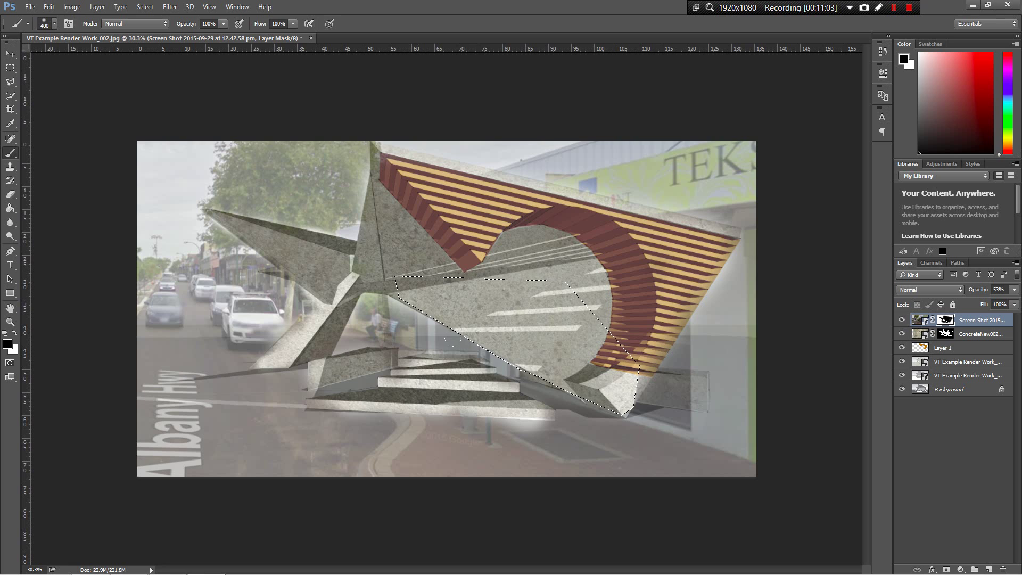
key("ctrl+d")
Step: Paint more of the mask away over the right wall, trees, stairs and star's upper-left arm
mouse_move(609, 348)
left_mouse_down()
mouse_move(630, 360)
mouse_move(601, 365)
mouse_move(615, 323)
left_mouse_up()
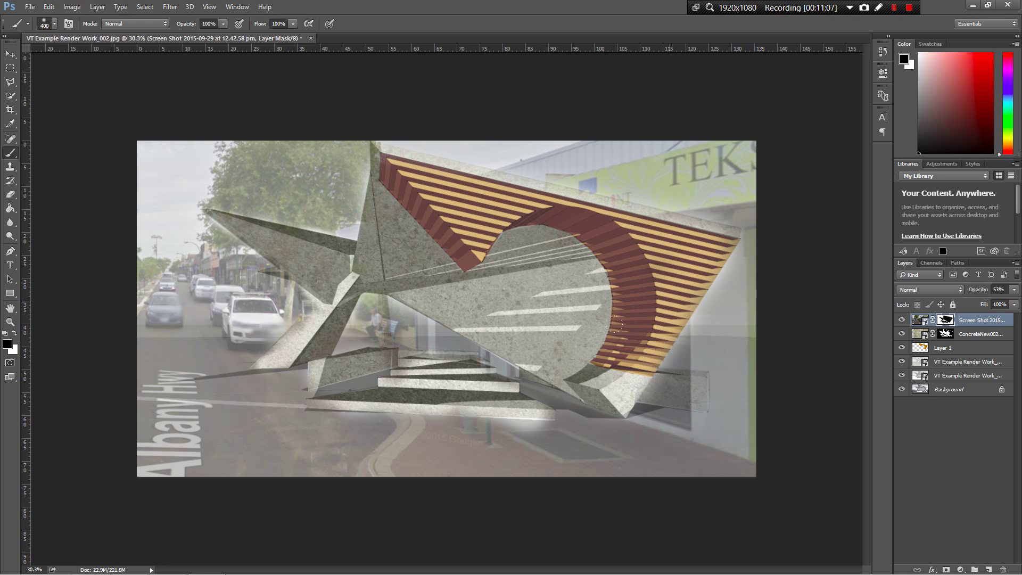
left_click_drag(686, 227, 703, 223)
left_click_drag(350, 137, 365, 167)
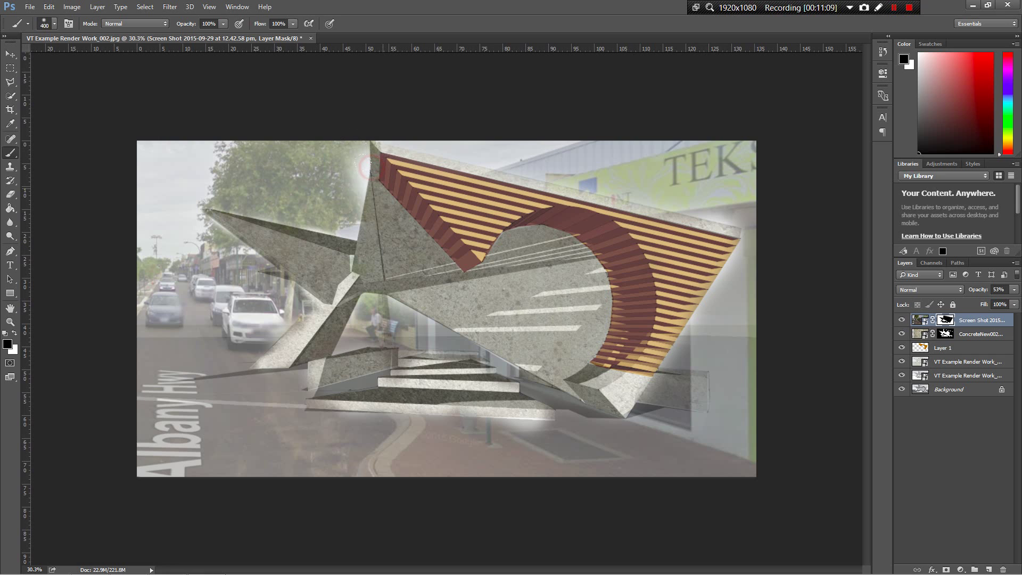
left_click_drag(421, 206, 357, 207)
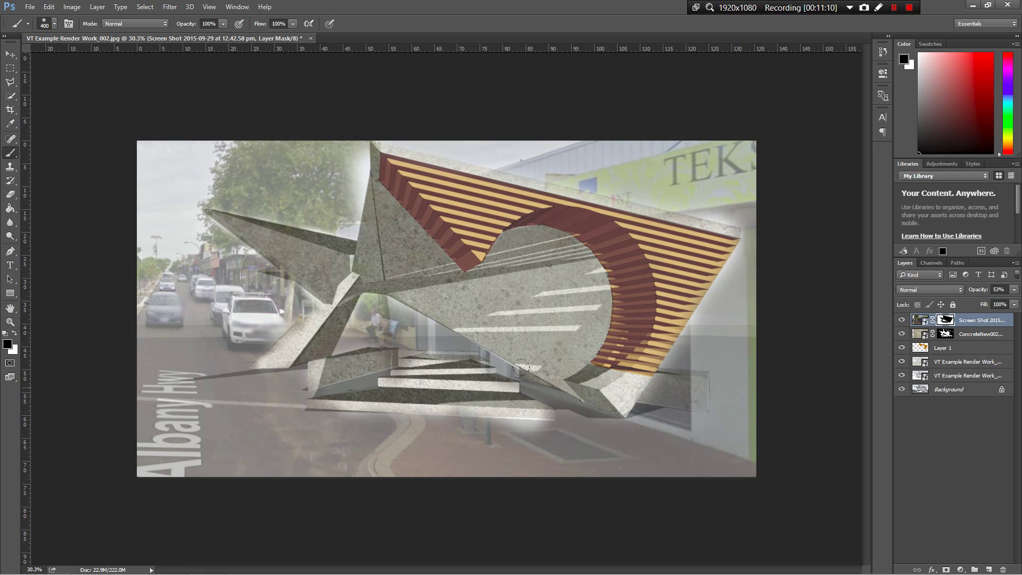
mouse_move(510, 377)
left_mouse_down()
mouse_move(456, 388)
mouse_move(376, 383)
mouse_move(331, 364)
left_mouse_up()
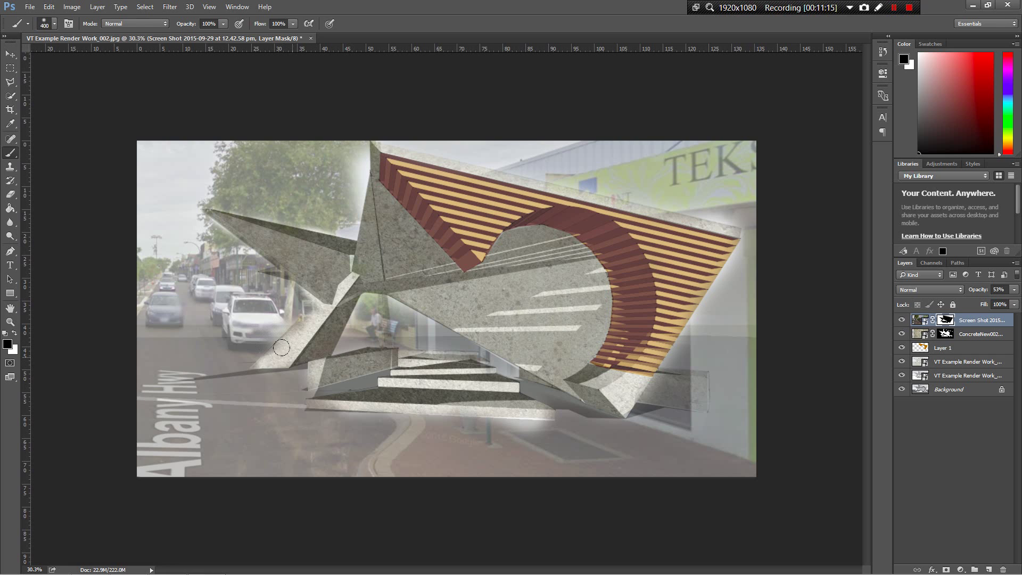
key("bracketleft")
key("bracketleft")
key("bracketleft")
key("bracketleft")
key("bracketleft")
key("bracketleft")
key("bracketleft")
key("bracketleft")
left_click_drag(258, 366, 290, 343)
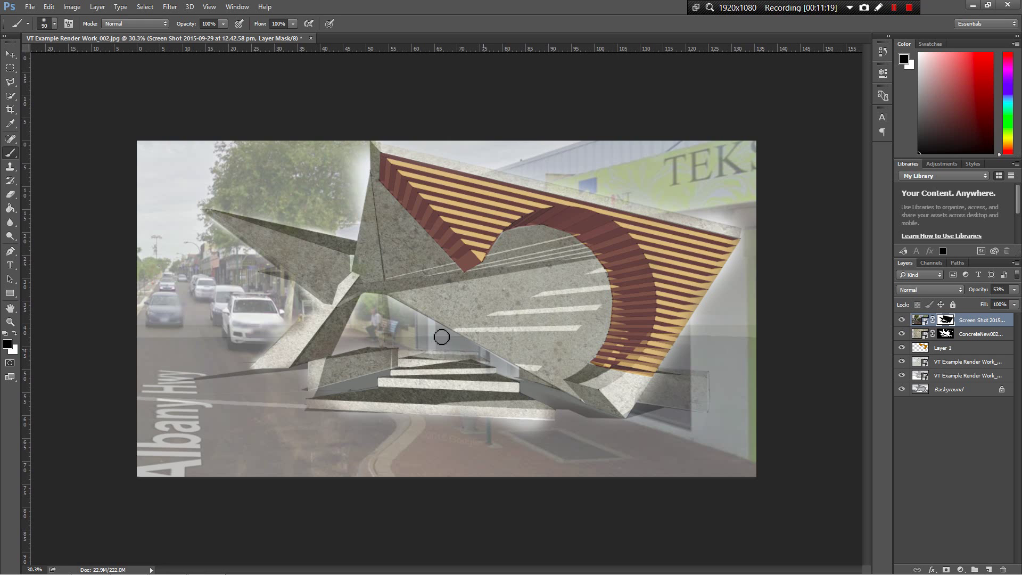
left_click_drag(351, 257, 246, 214)
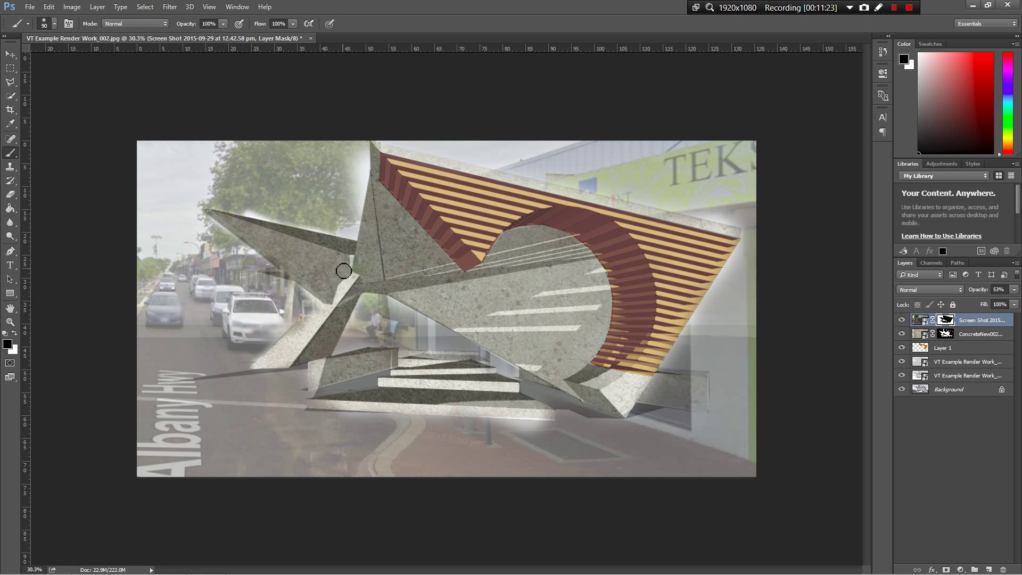
key("l")
left_click(206, 208)
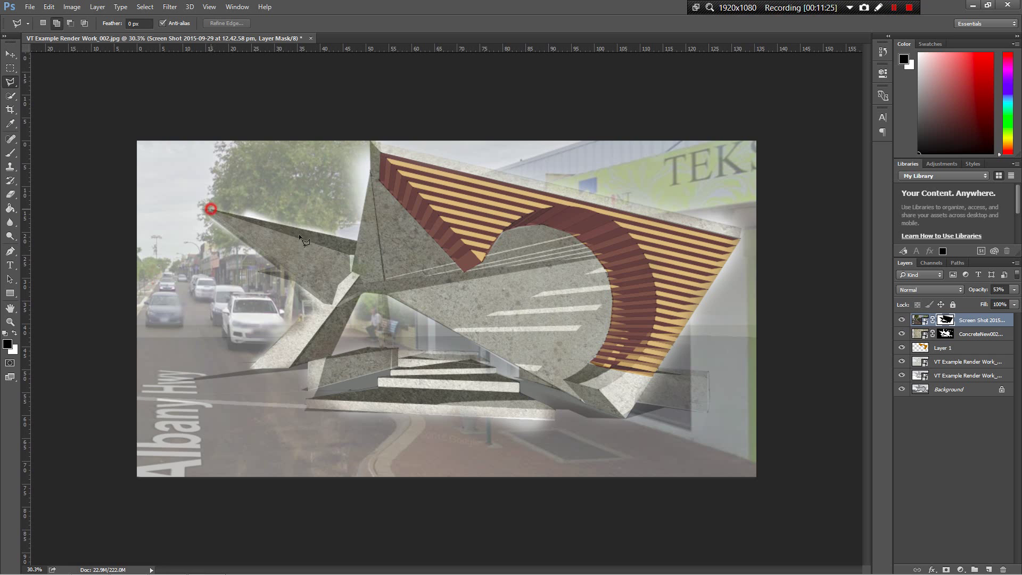
Step: Outline the star's upper-left triangle as a polygonal selection
left_click(358, 240)
left_click(357, 241)
double_click(358, 241)
left_click(371, 137)
left_click(188, 186)
left_click(207, 209)
key("Return")
Step: Paint white with a 250 px brush over the mask inside the selection, then deselect
key("b")
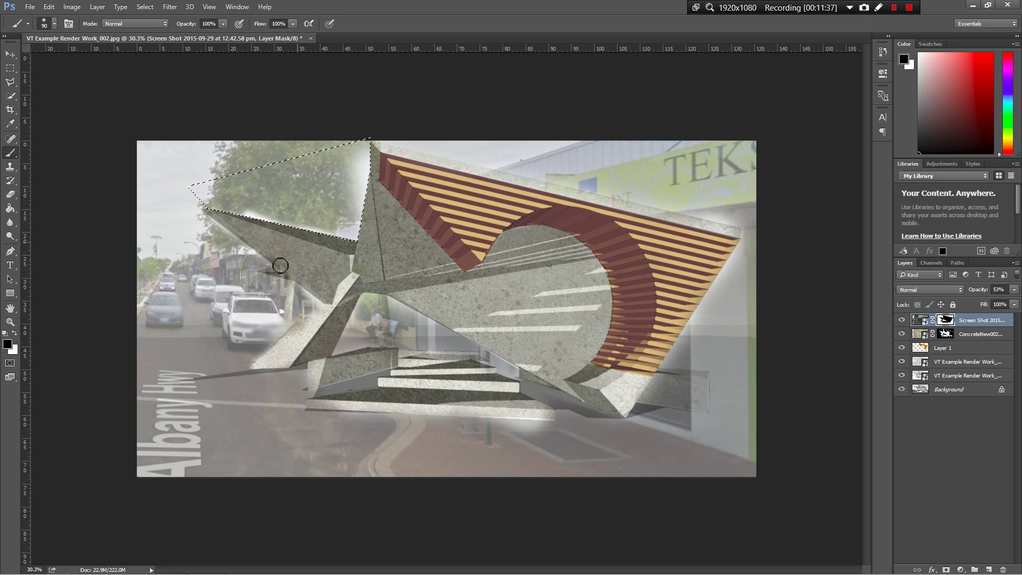
left_click(12, 323)
left_click(15, 332)
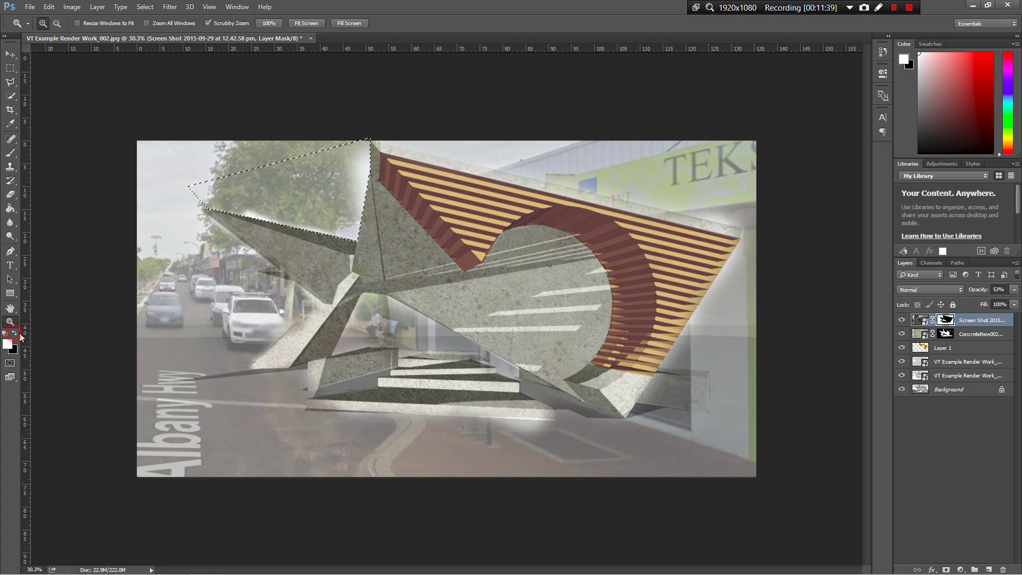
key("b")
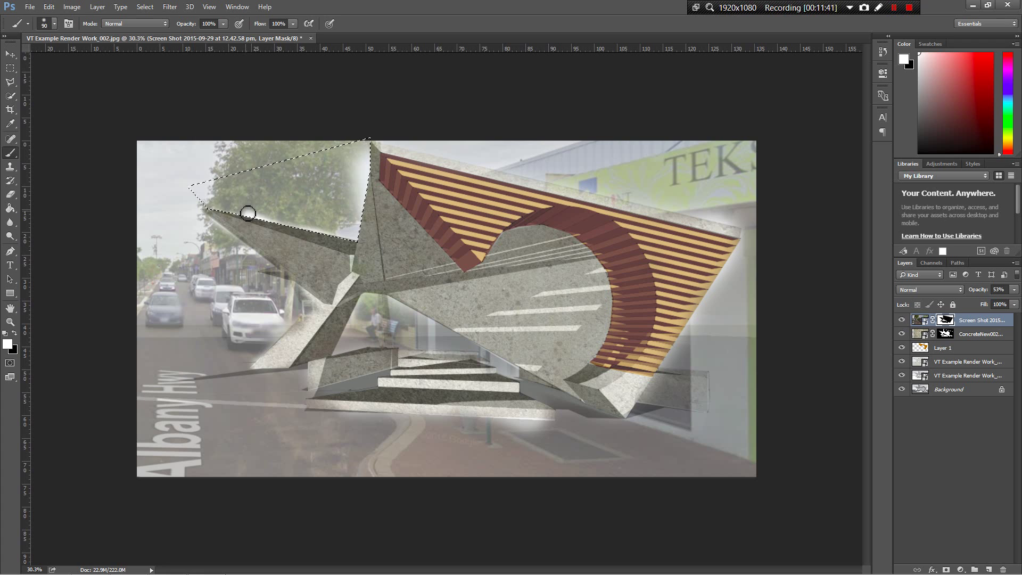
key("bracketright")
mouse_move(242, 208)
left_mouse_down()
mouse_move(351, 236)
mouse_move(366, 137)
mouse_move(357, 132)
mouse_move(339, 220)
mouse_move(166, 186)
mouse_move(311, 269)
left_mouse_up()
key("ctrl+d")
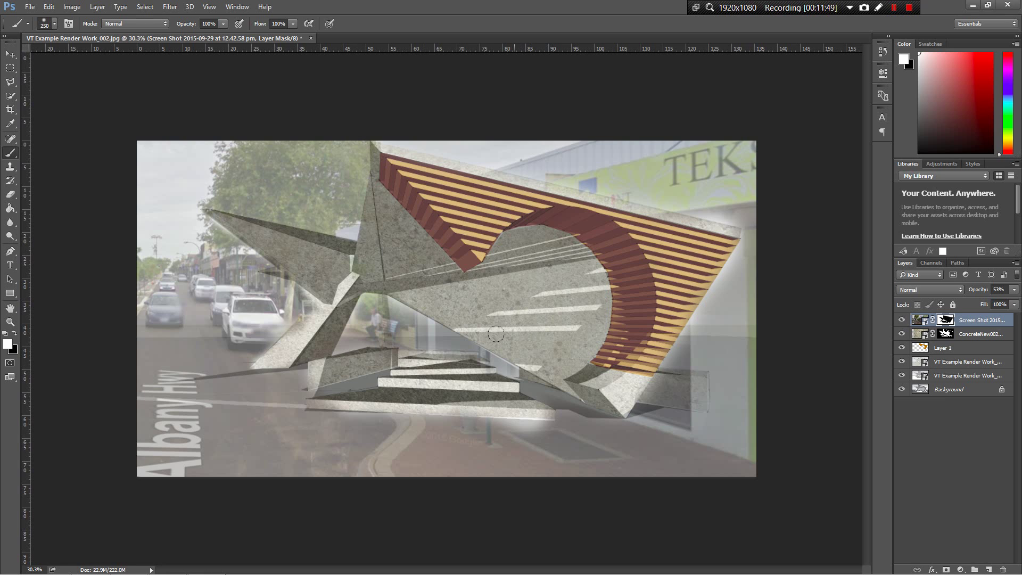
key("l")
left_click(306, 407)
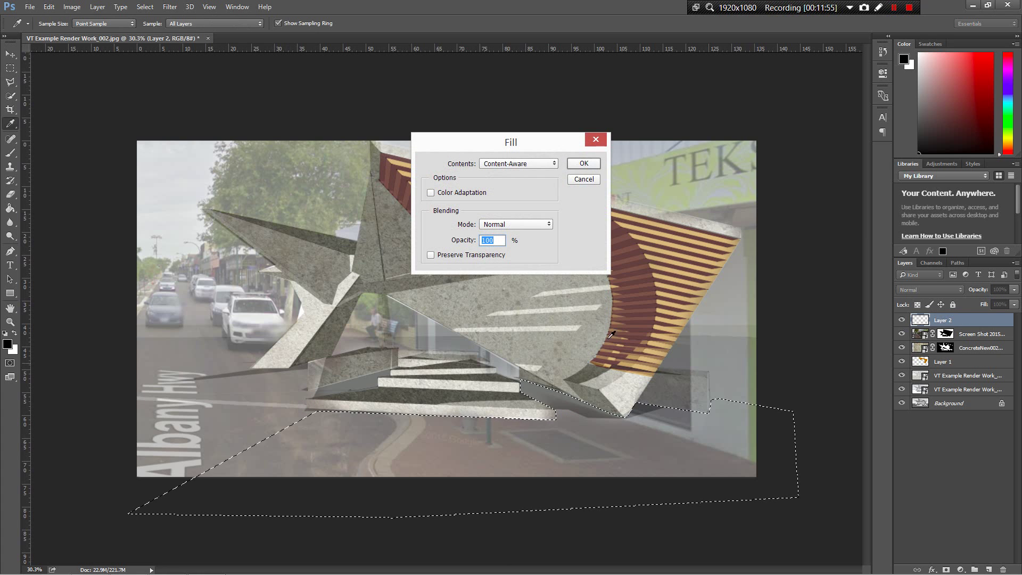
Step: Skip the Content-Aware fill and paint the selected ground solid black with an 800 px brush on Layer 2
left_click(602, 145)
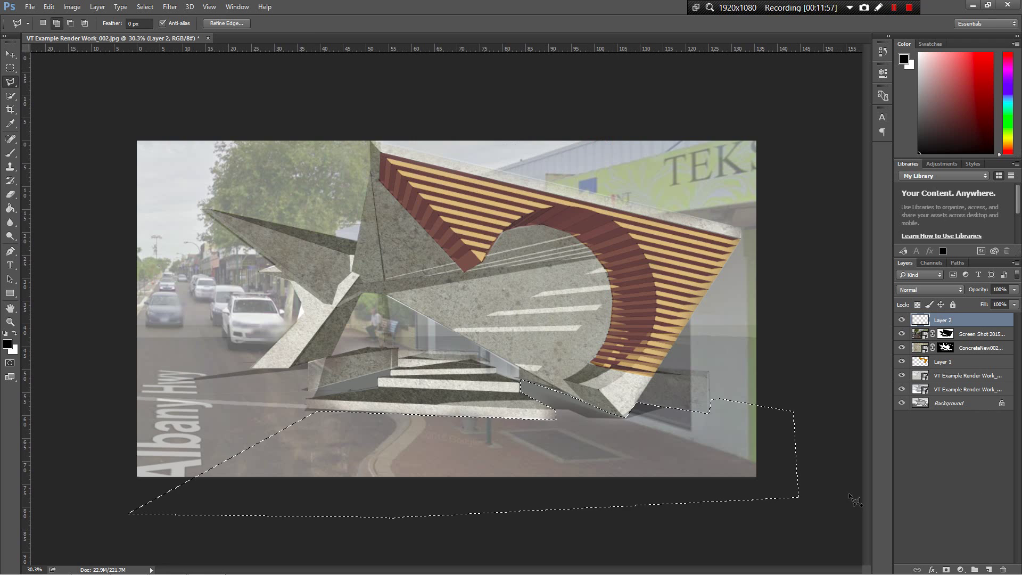
key("b")
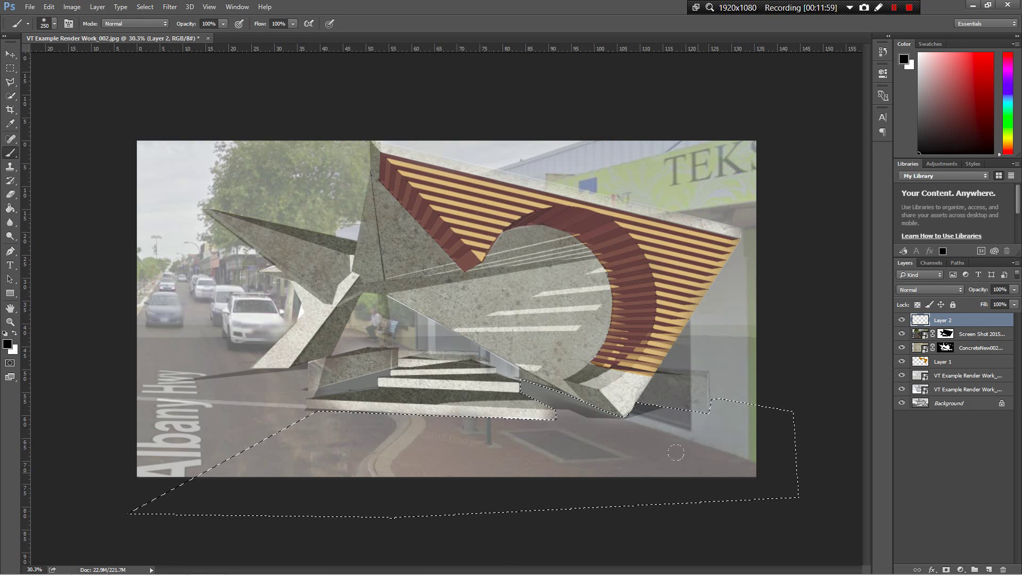
key("bracketright")
key("bracketright")
key("bracketright")
key("bracketright")
key("bracketright")
key("bracketright")
key("bracketright")
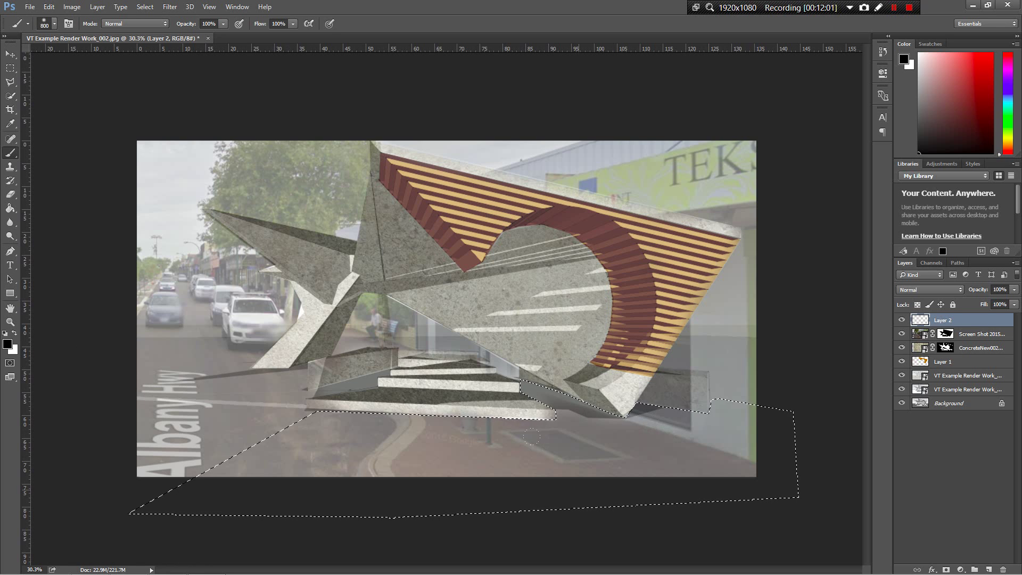
mouse_move(692, 457)
left_mouse_down()
mouse_move(383, 442)
mouse_move(205, 470)
left_mouse_up()
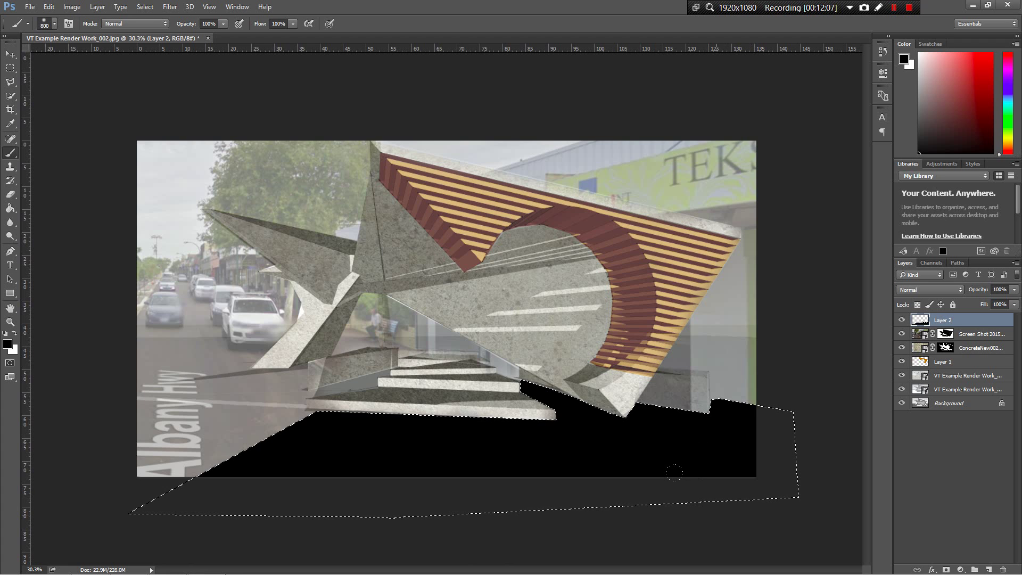
key("ctrl+d")
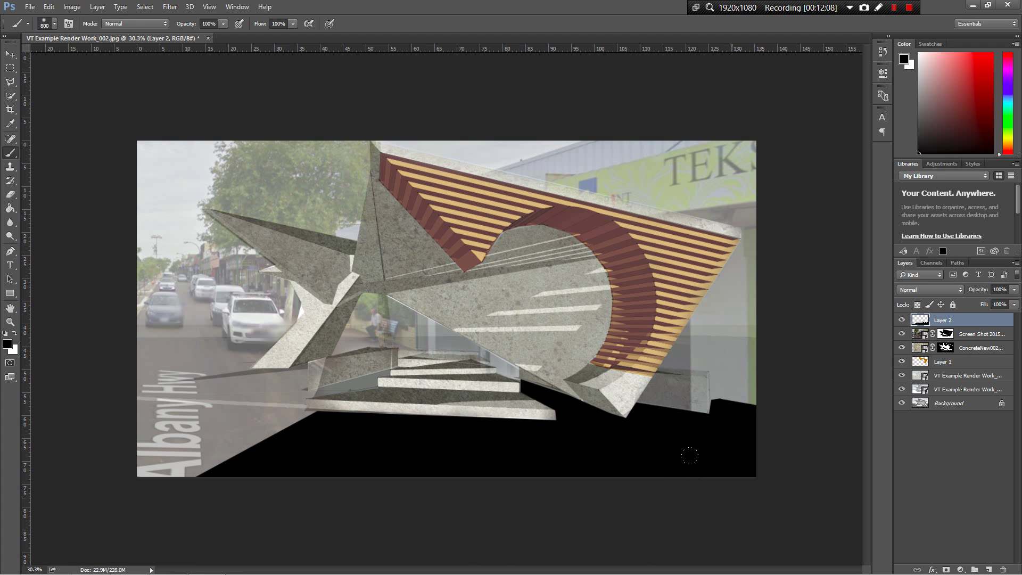
key("ctrl+u")
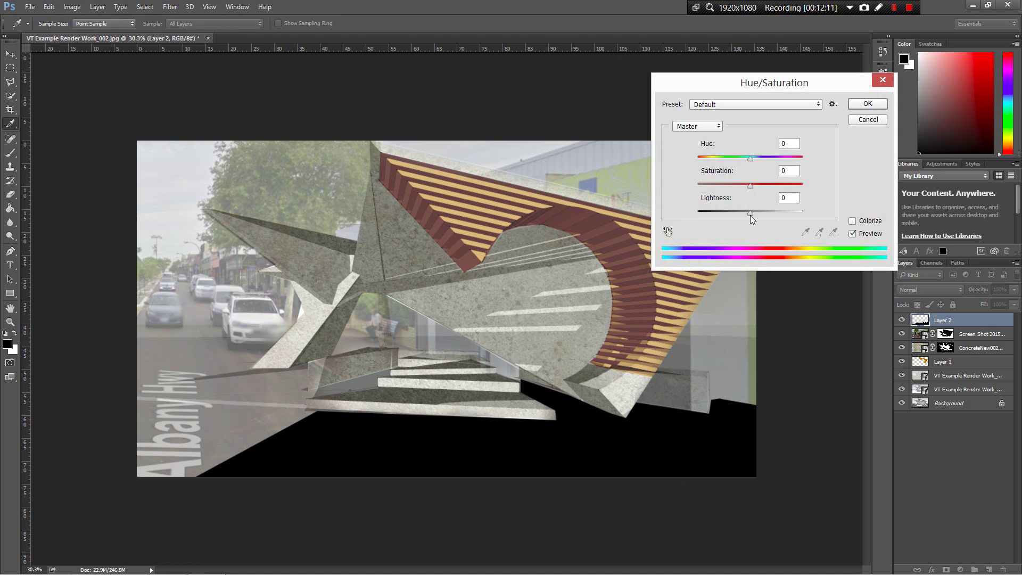
Step: Raise the ground's Lightness to +35 and drop the Screen Shot layer's opacity to 19%
left_click_drag(750, 213, 768, 213)
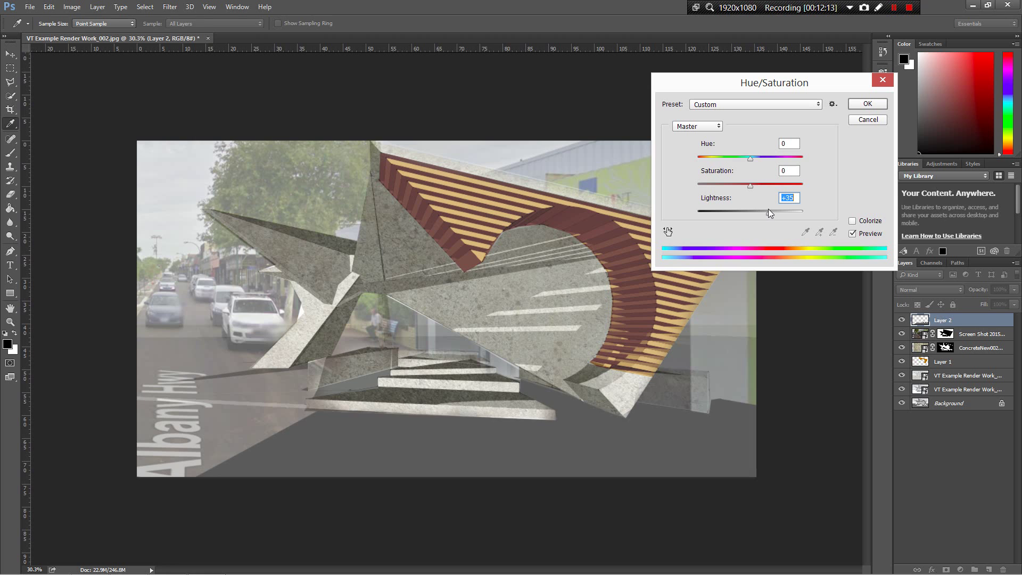
left_click(865, 106)
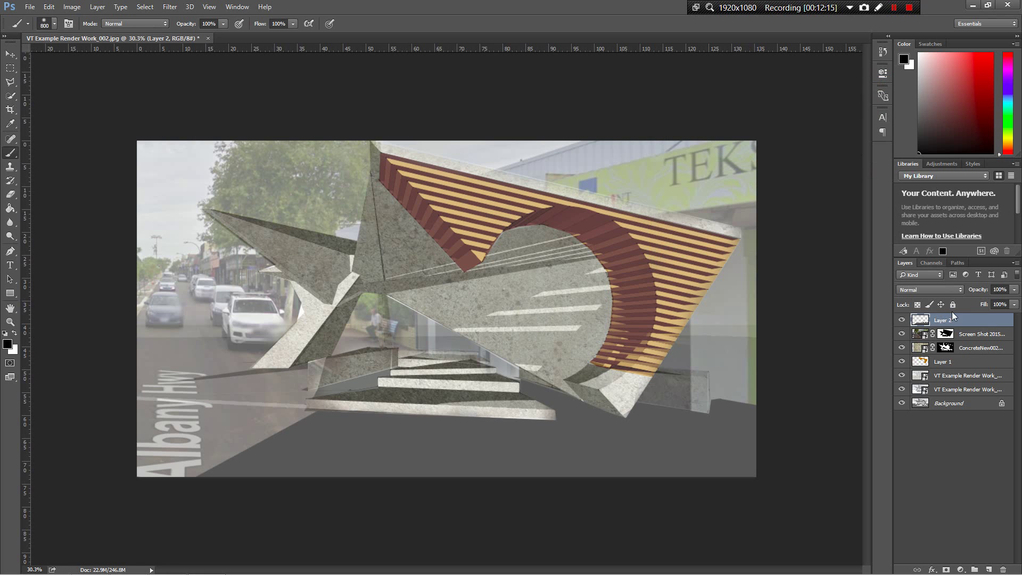
left_click(972, 335)
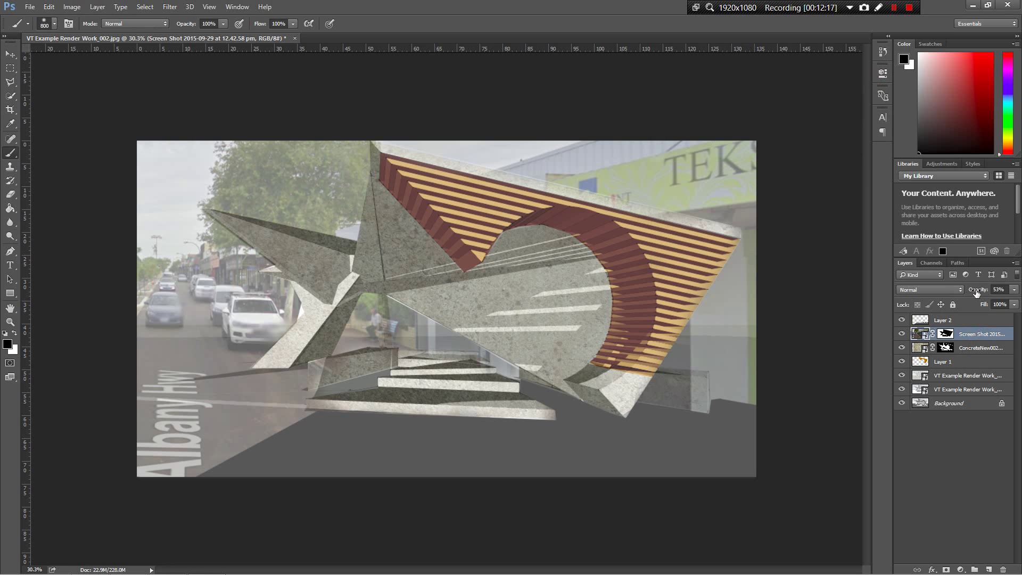
mouse_move(975, 289)
left_mouse_down()
mouse_move(962, 290)
mouse_move(976, 290)
left_mouse_up()
Step: Set the Screen Shot layer to 24% opacity, choose the Move tool, and switch to the Precedents folder
left_click(973, 289)
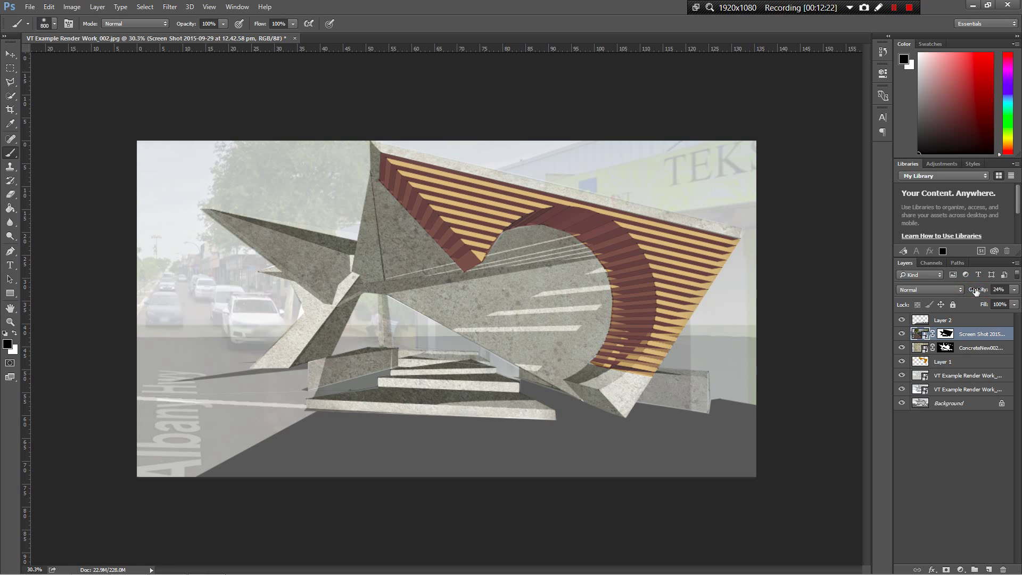
key("v")
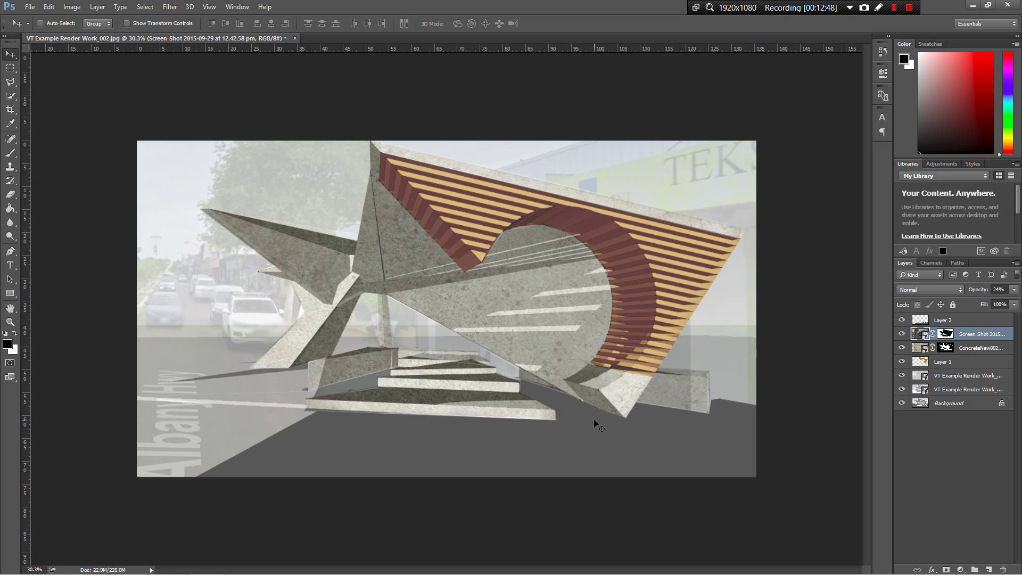
key("alt+Tab")
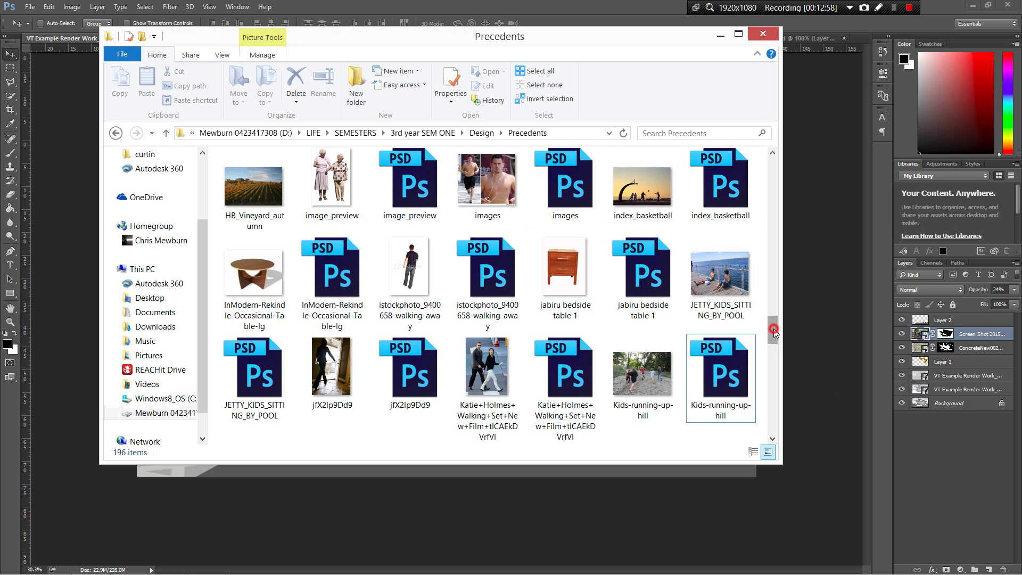
Step: Scroll through the Precedents images, then return to the woman-in-red PSD in Photoshop
left_click_drag(774, 328, 774, 258)
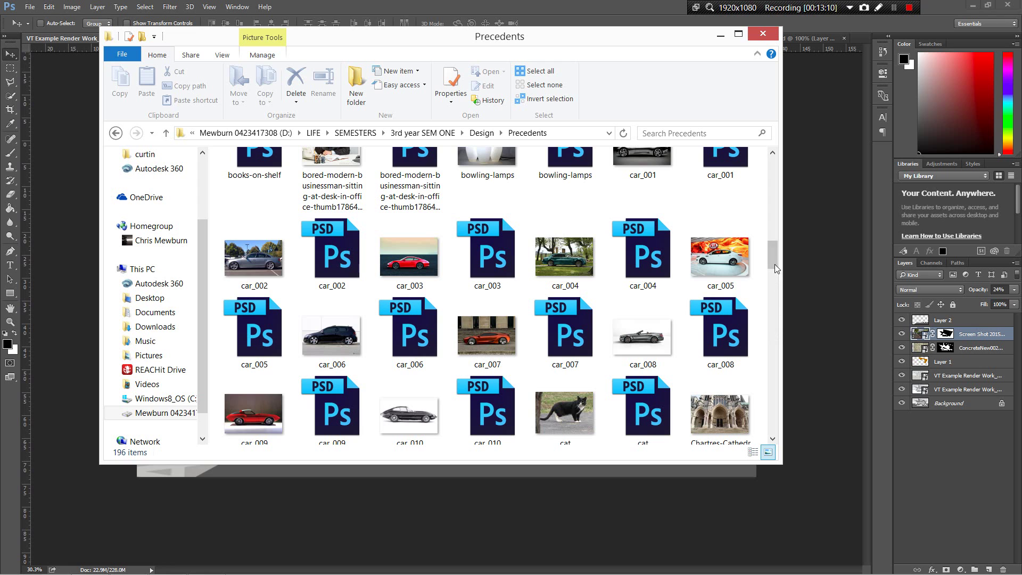
left_click(566, 7)
Step: Drag the woman in red, the elderly reader and the sitting kids cutouts into the render
left_click(364, 38)
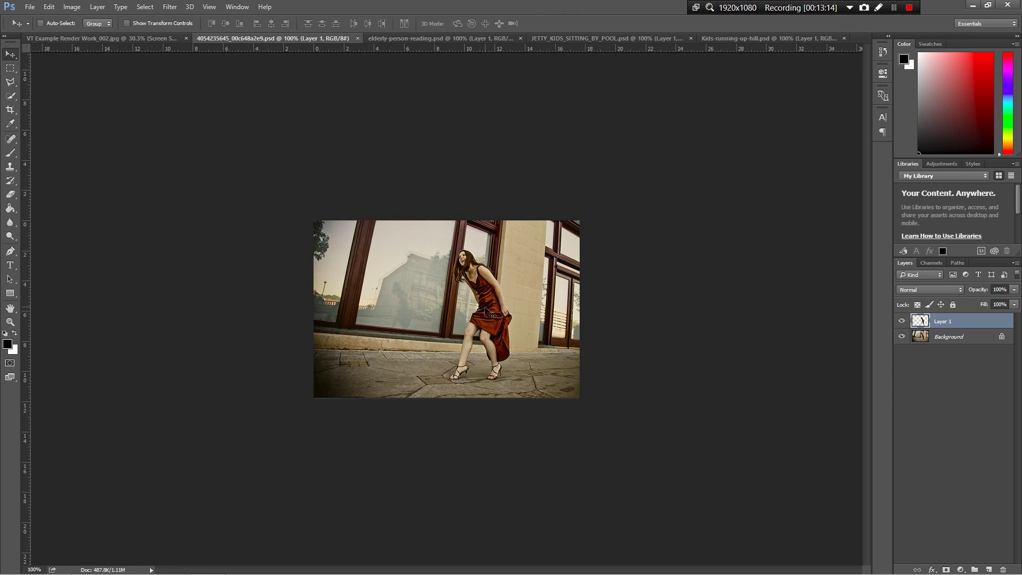
left_click_drag(486, 310, 314, 306)
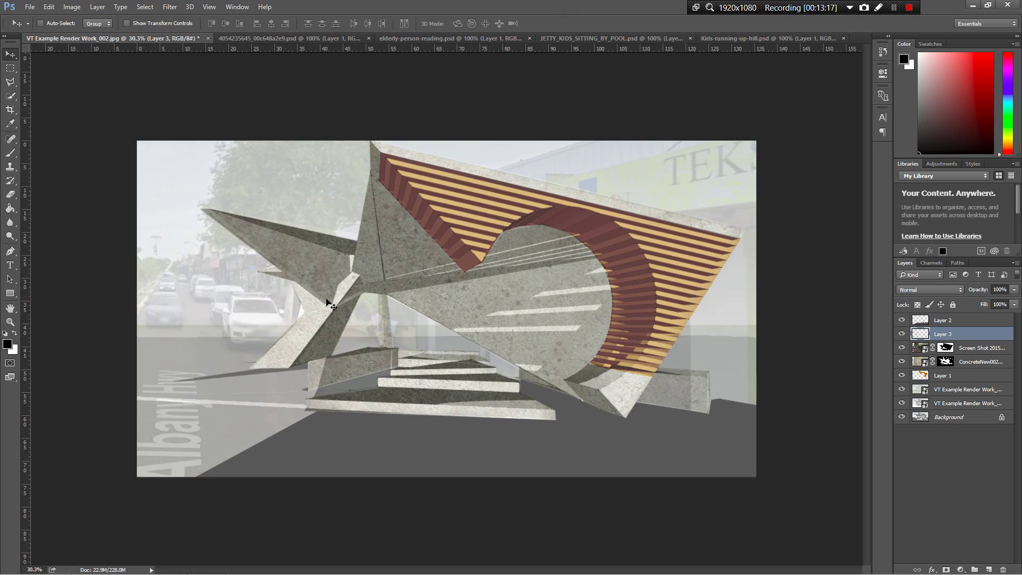
left_click(398, 39)
key("ctrl+shift+Tab")
key("ctrl+shift+Tab")
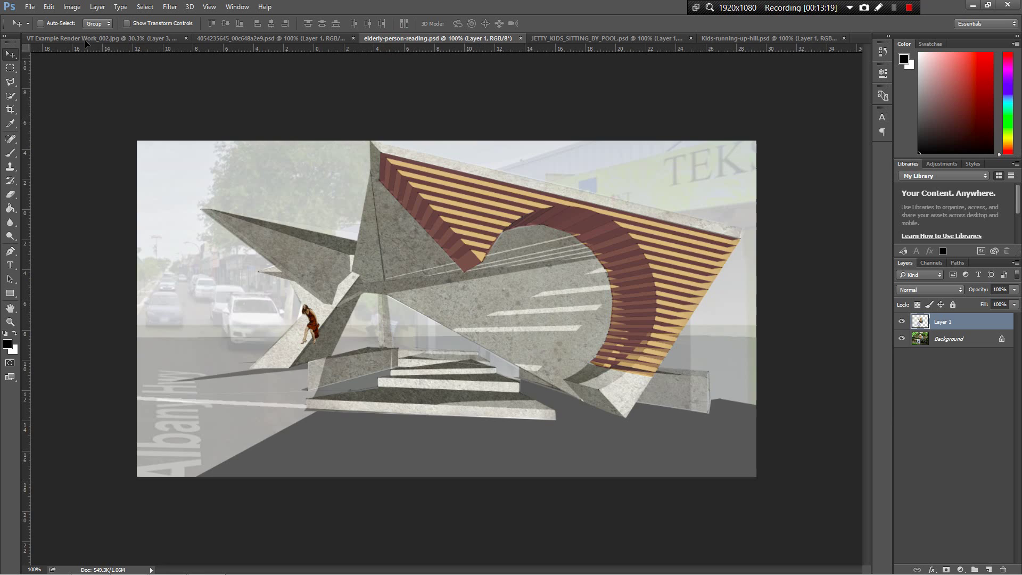
left_click_drag(506, 327, 507, 327)
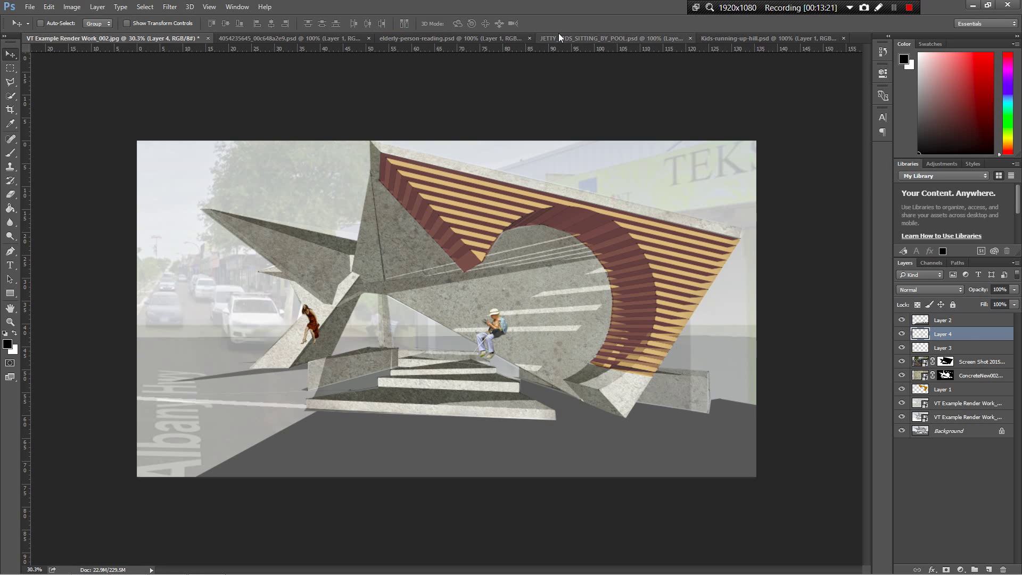
left_click(585, 38)
left_click_drag(445, 215, 371, 341)
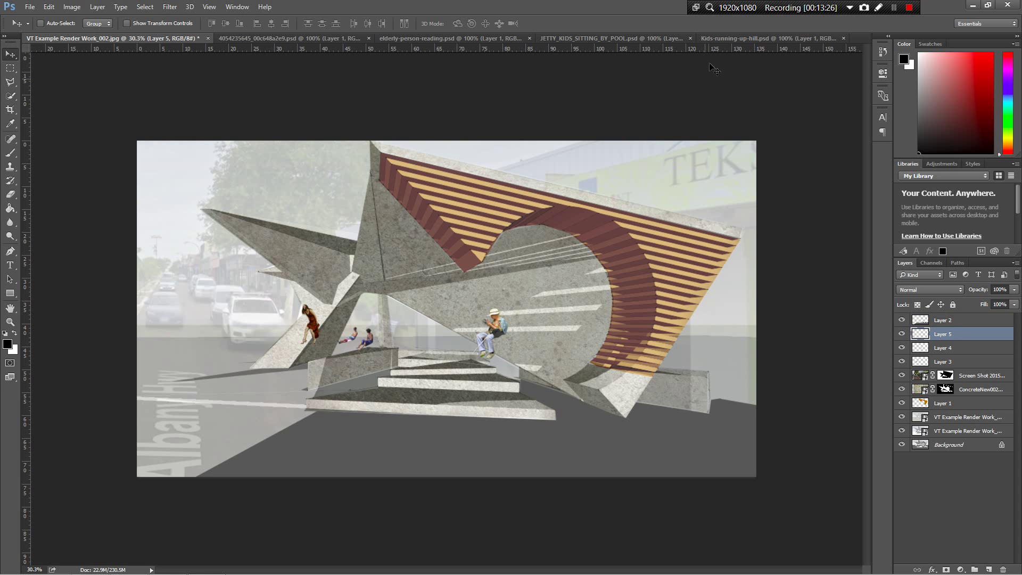
Step: Add the running kids at 616% on the sculpture's right, then move Layers 3–6 above the ground layer
left_click(723, 40)
left_click_drag(482, 327, 509, 415)
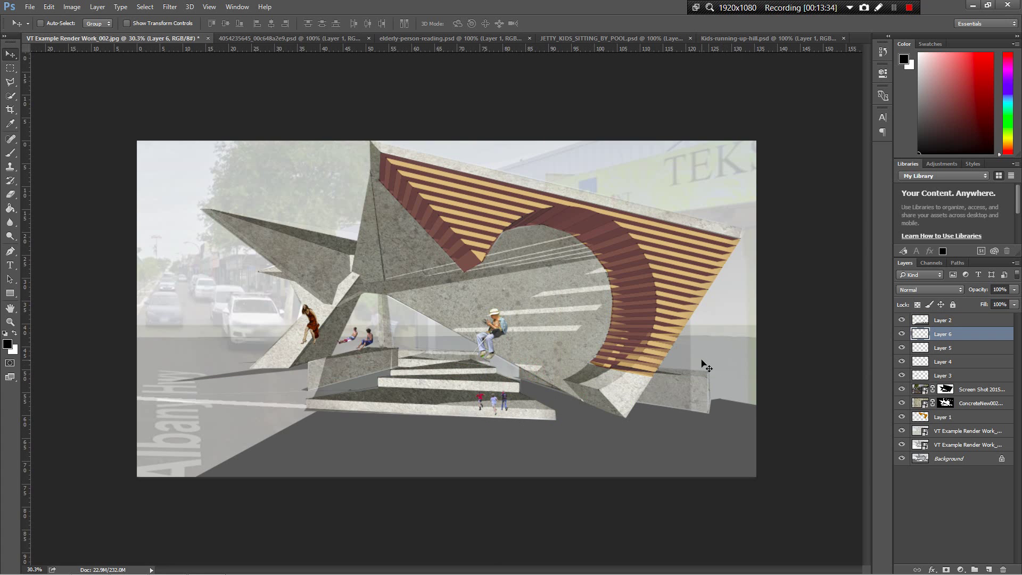
key("ctrl+t")
left_click_drag(510, 386, 673, 266)
key("Return")
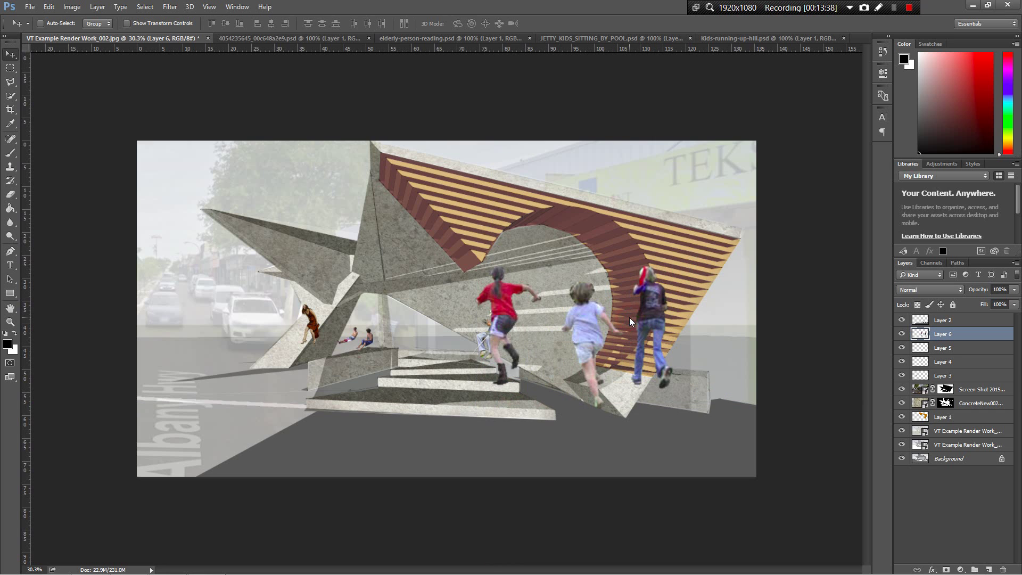
left_click_drag(686, 384, 724, 320)
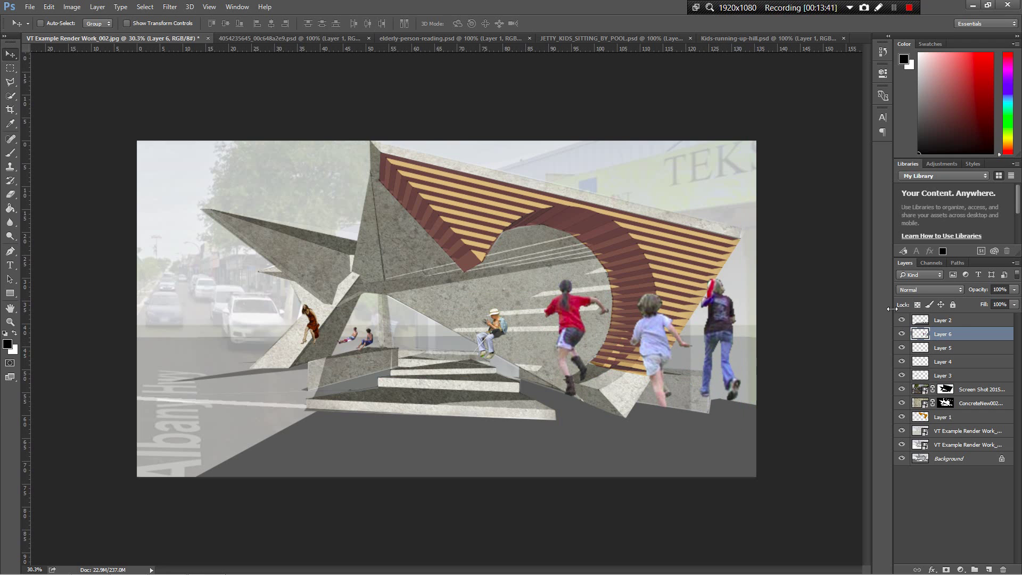
left_click(962, 375, "shift")
left_click_drag(967, 343, 960, 314)
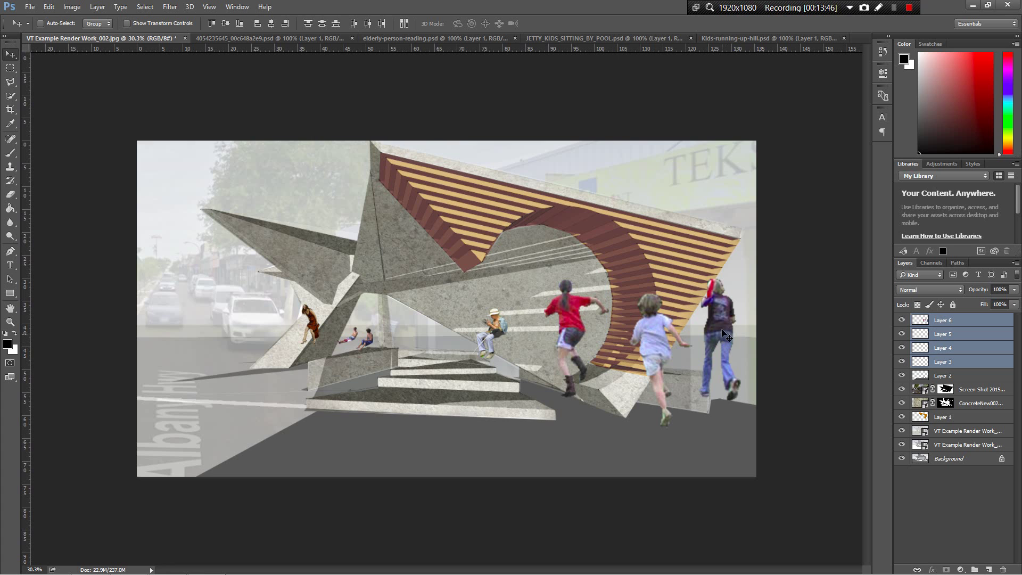
Step: Shift the running children down and left, then hide their layer
left_click(781, 298, "ctrl")
left_click_drag(710, 319, 633, 379)
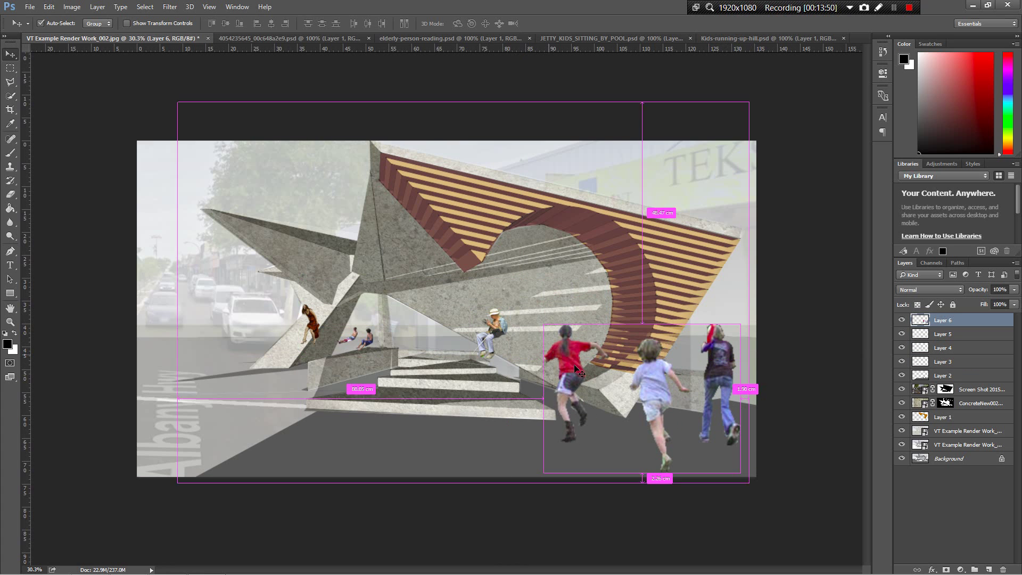
left_click_drag(564, 352, 498, 366)
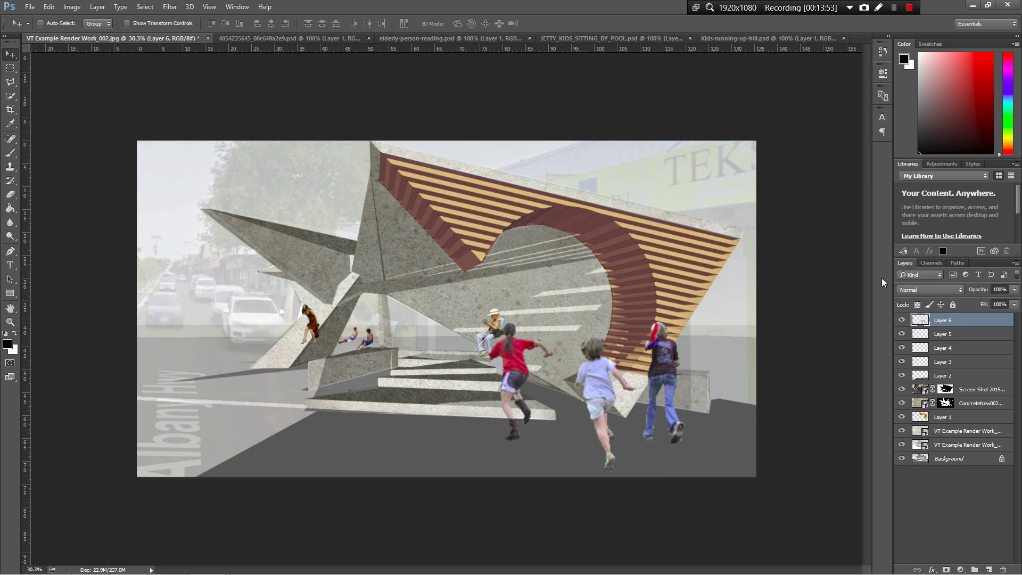
left_click(903, 319)
Step: Resize and place the elderly man on the ramp, and move the woman in red onto the stairs
left_click(462, 315, "ctrl")
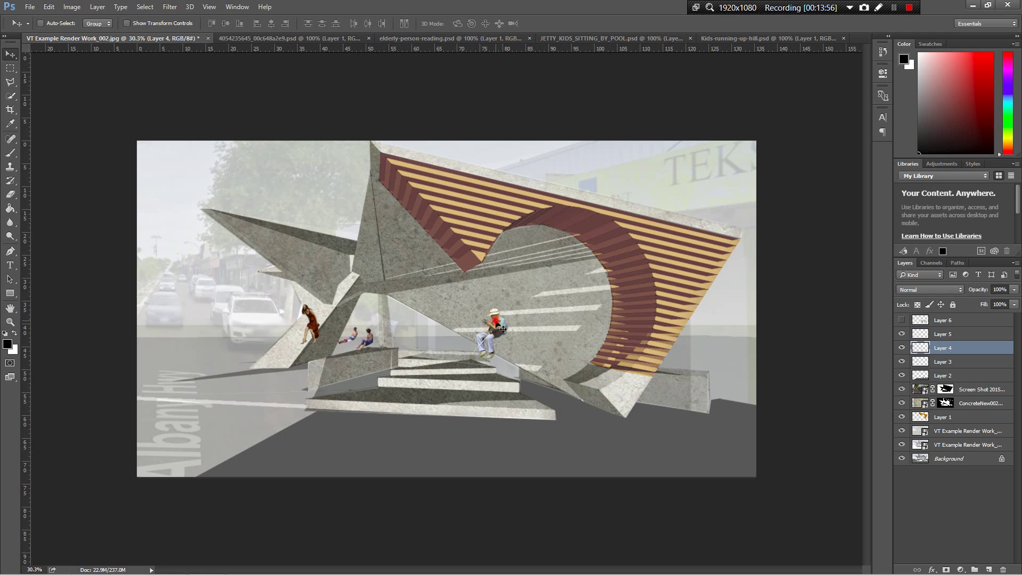
left_click_drag(462, 315, 747, 268)
key("ctrl+t")
left_click_drag(633, 348, 609, 329)
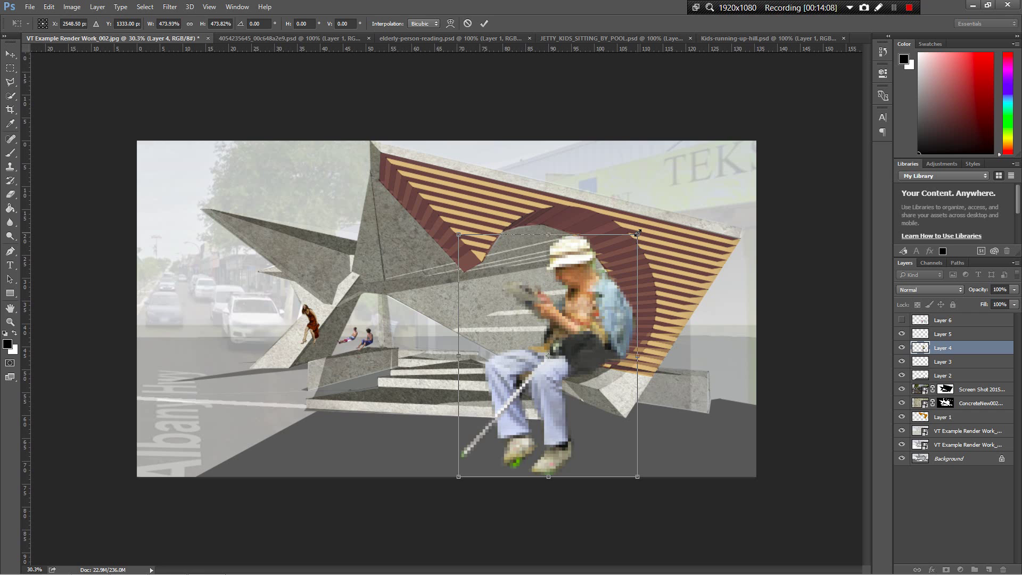
left_click_drag(638, 233, 609, 333)
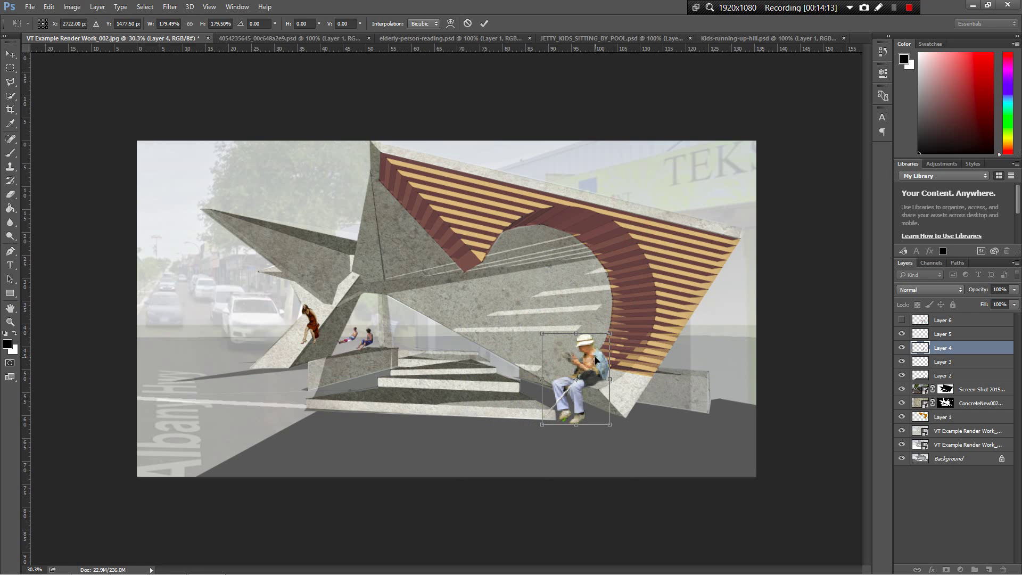
left_click_drag(586, 366, 595, 357)
key("Return")
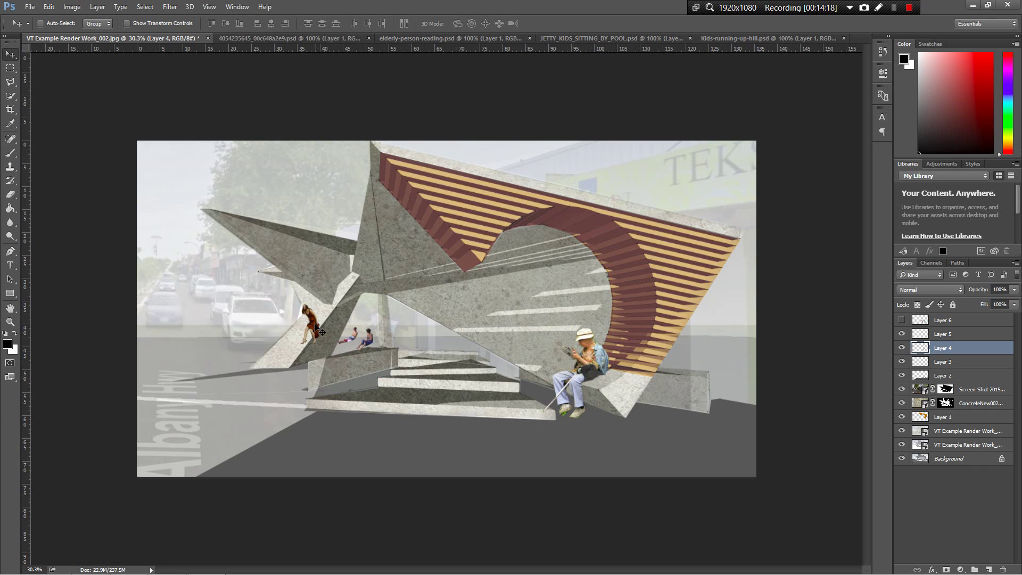
left_click_drag(318, 329, 420, 341)
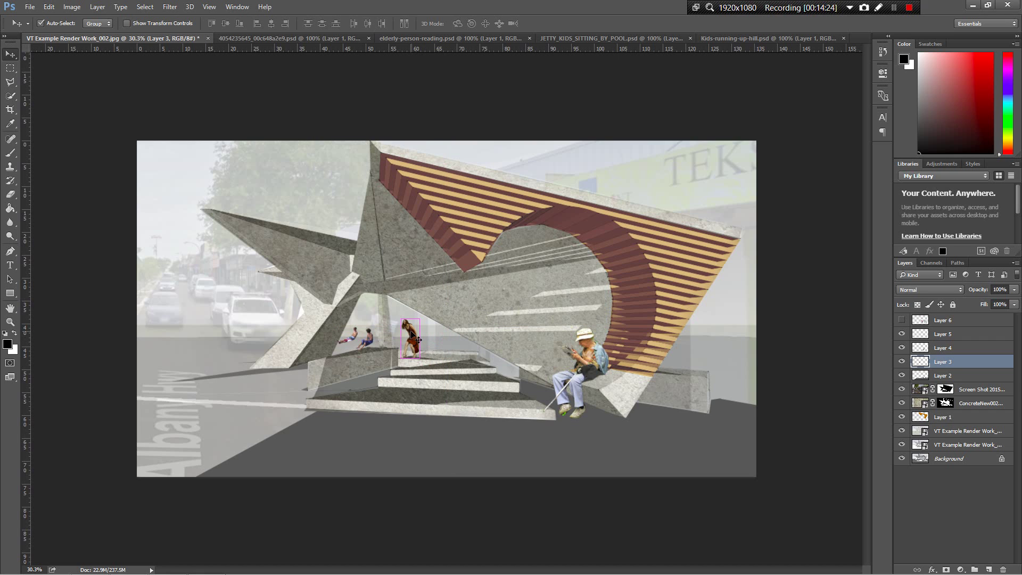
Step: Enlarge the woman in red and lower her onto the top step
key("ctrl+t")
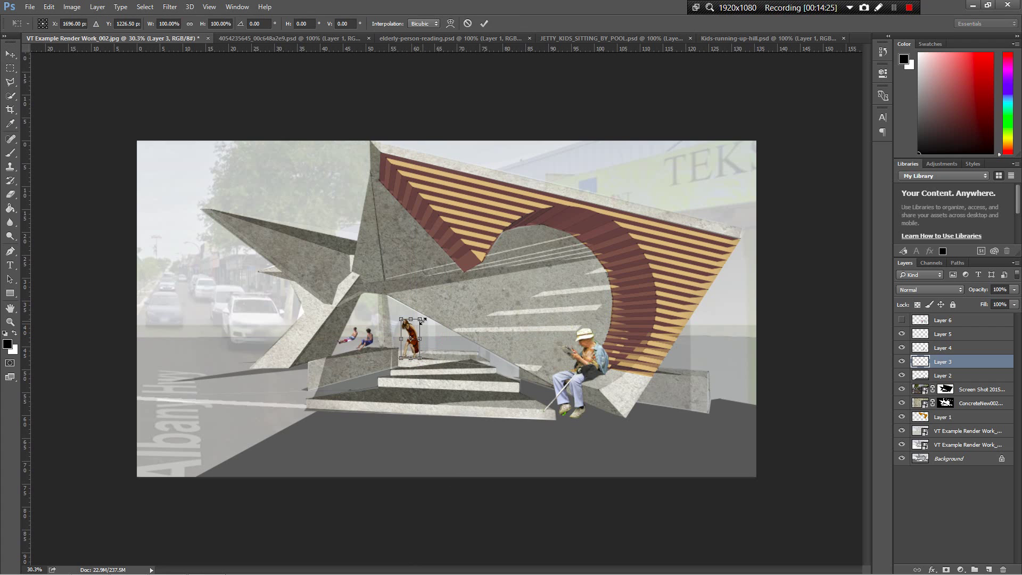
left_click_drag(422, 321, 400, 394)
key("Return")
Step: Delete her legs overlapping the steps using a rectangular selection
key("m")
key("Delete")
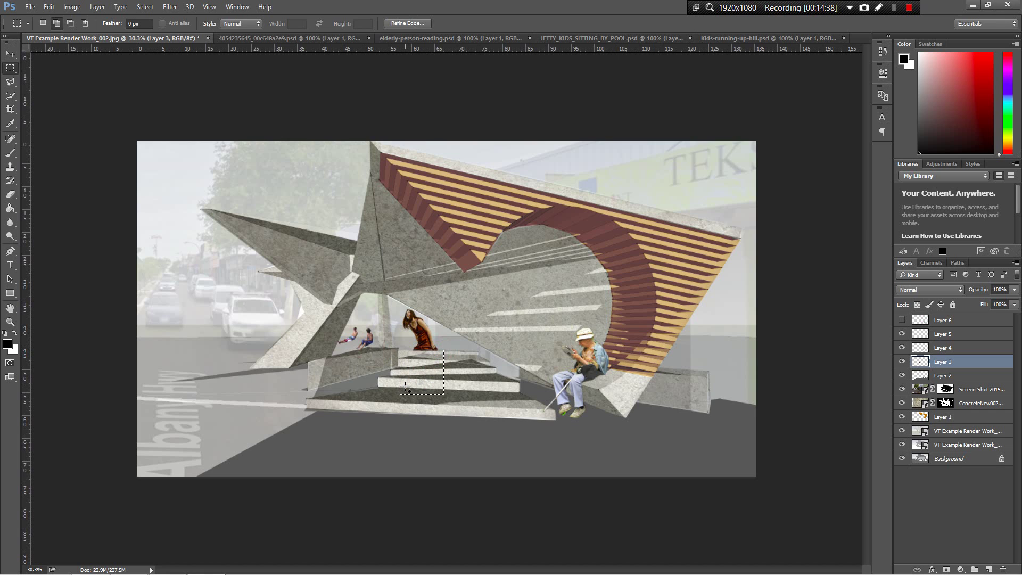
key("ctrl+d")
key("v")
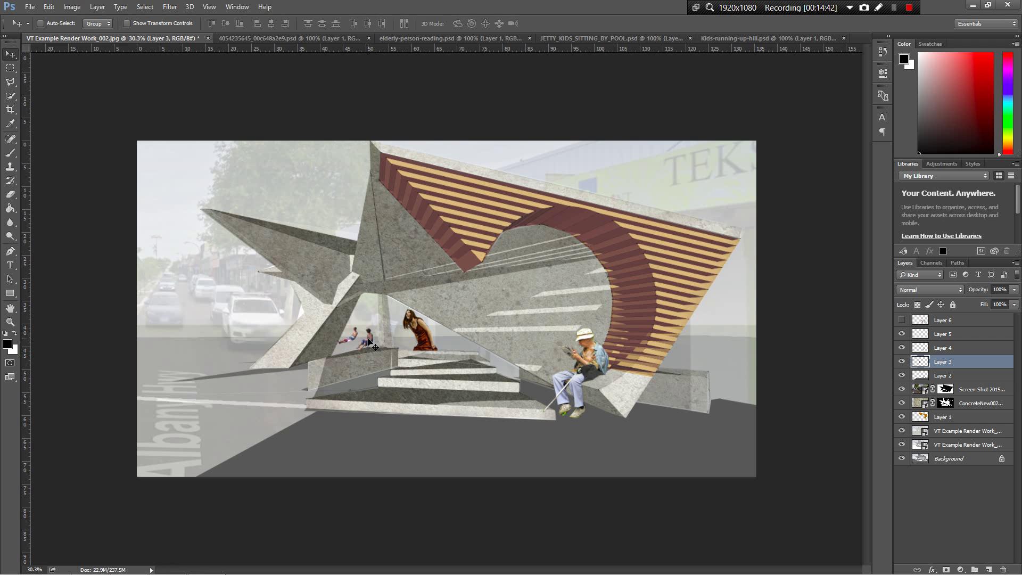
left_click(368, 341, "ctrl")
Step: Scale the two seated boys to 317% and place them on the lower steps
key("ctrl+t")
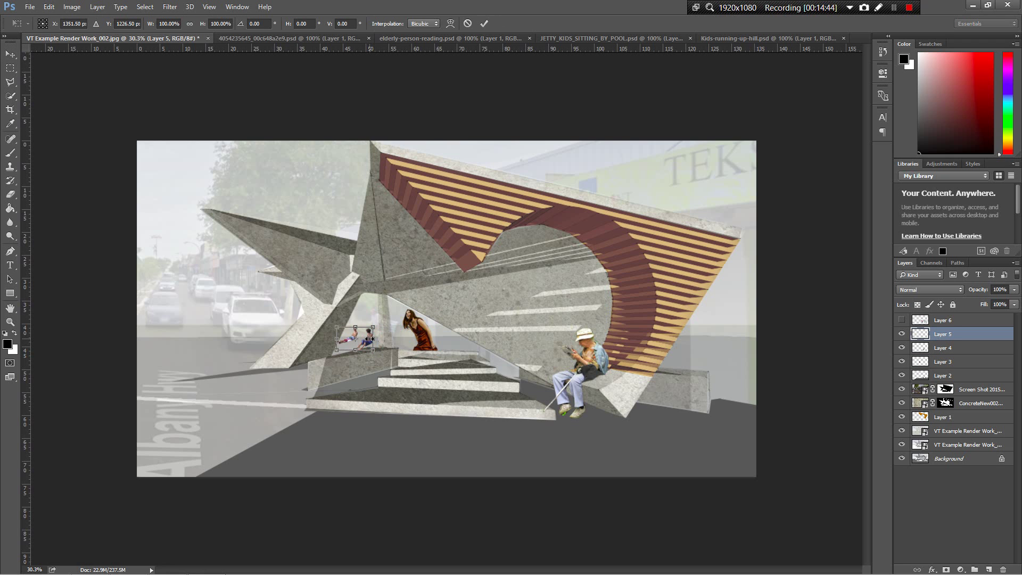
left_click_drag(365, 344, 453, 289)
left_click_drag(432, 332, 485, 363)
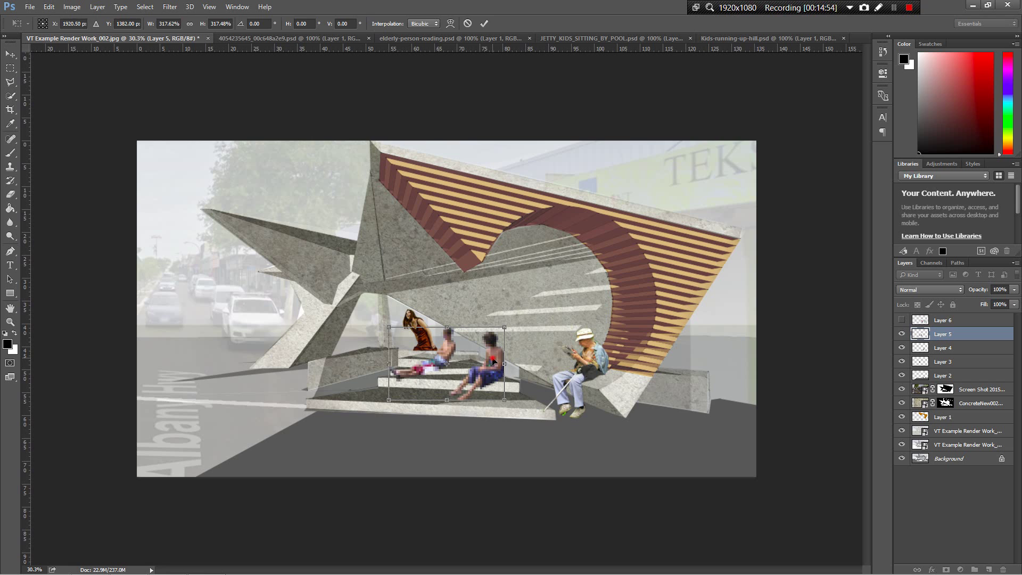
key("Return")
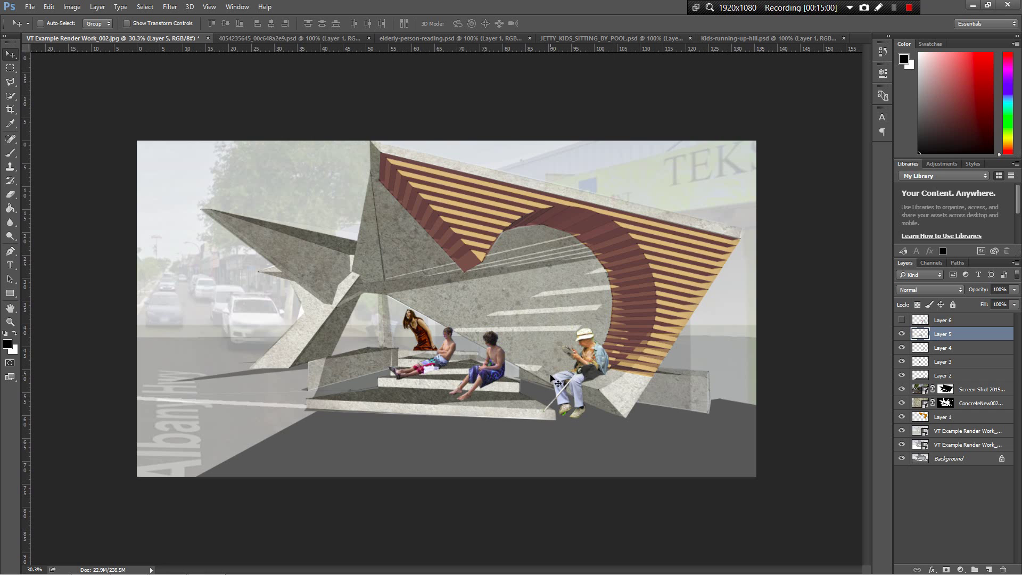
Step: Fade the boys to 61% opacity and lower the woman in red's opacity as well
left_click_drag(981, 289, 964, 288)
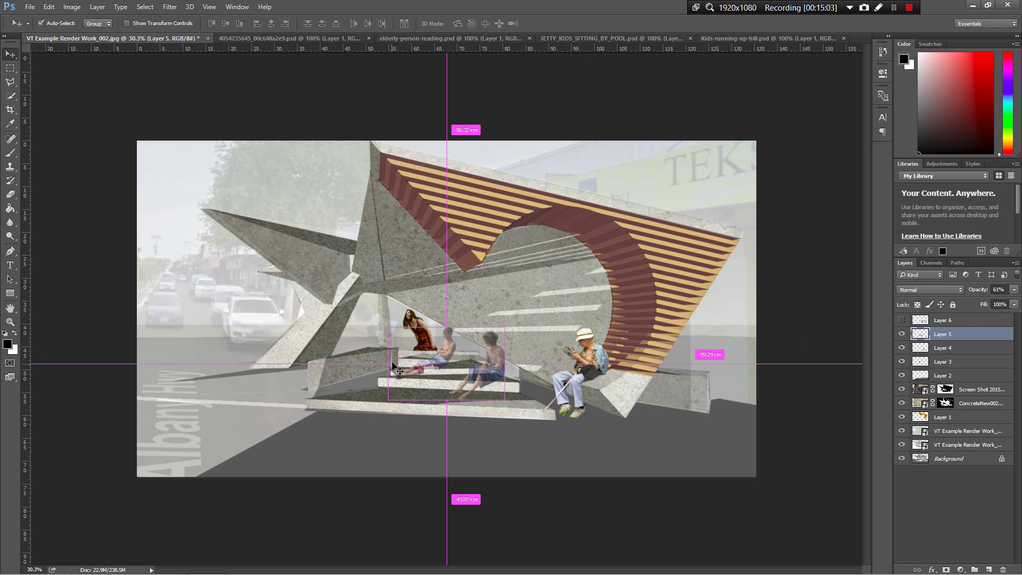
left_click(442, 354, "ctrl")
left_click_drag(979, 291, 960, 290)
left_click(595, 368, "ctrl")
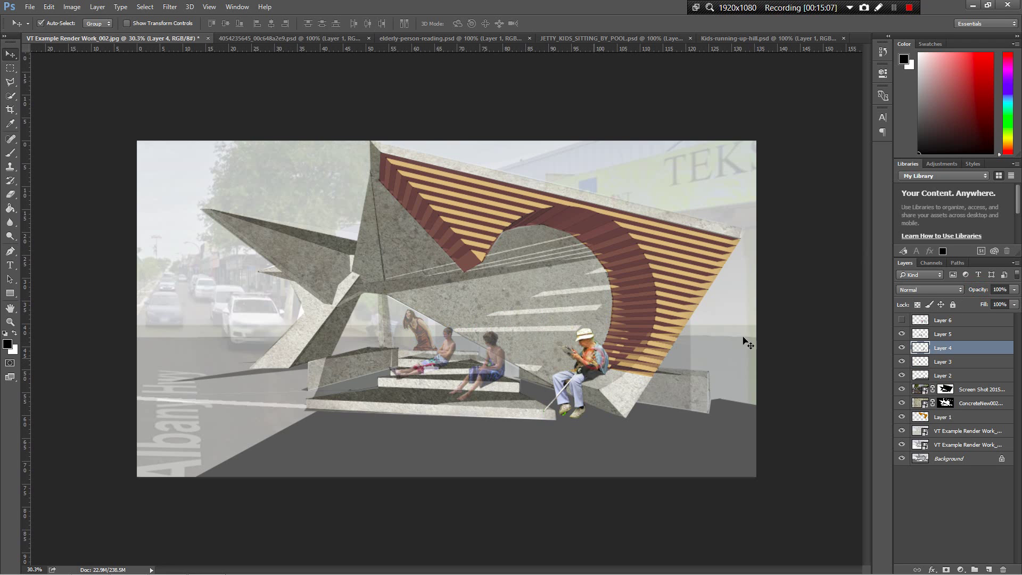
Step: Make the elderly man a black silhouette with Lightness -100 at 38% opacity
key("ctrl+u")
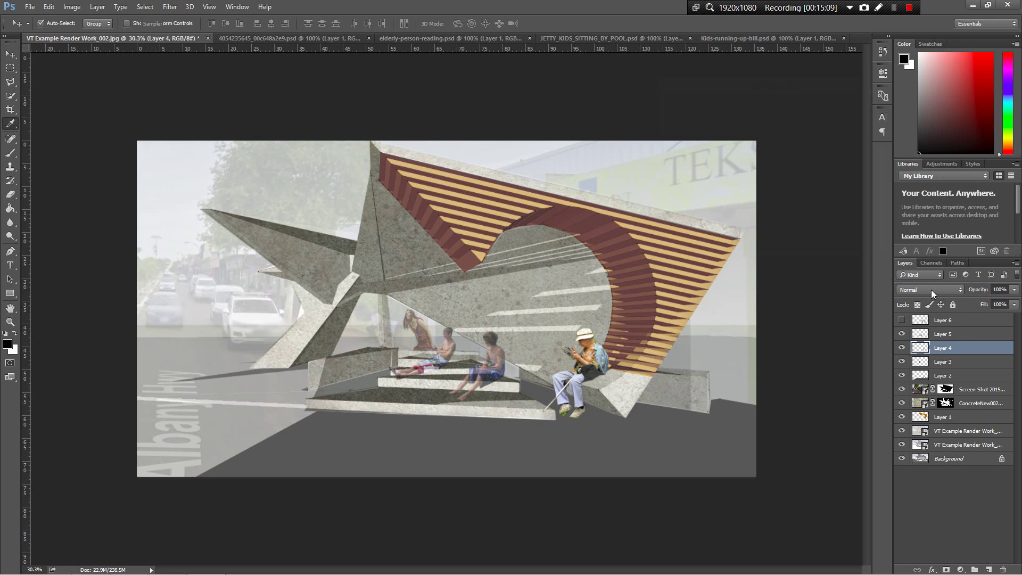
left_click_drag(750, 211, 697, 211)
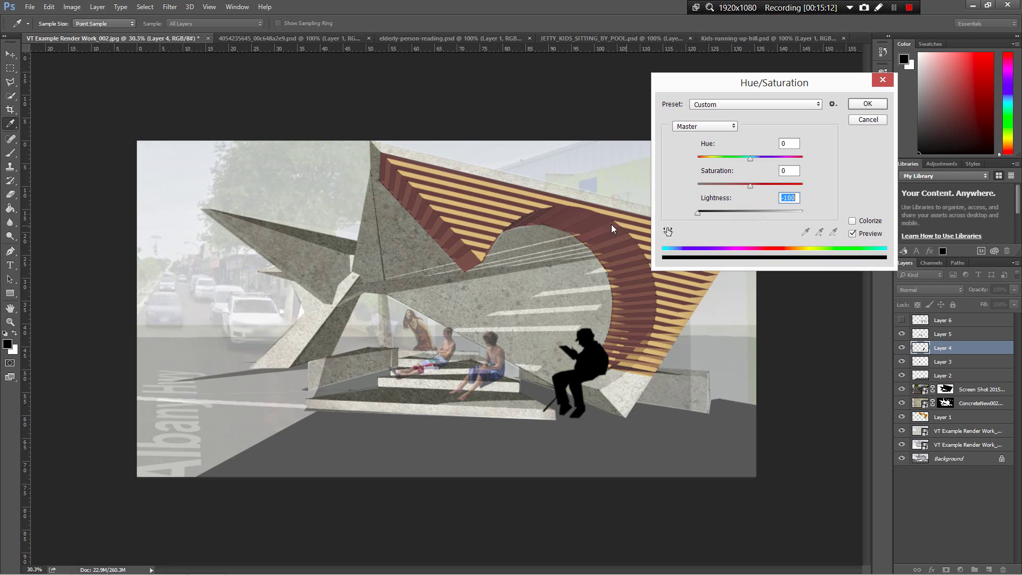
left_click(867, 104)
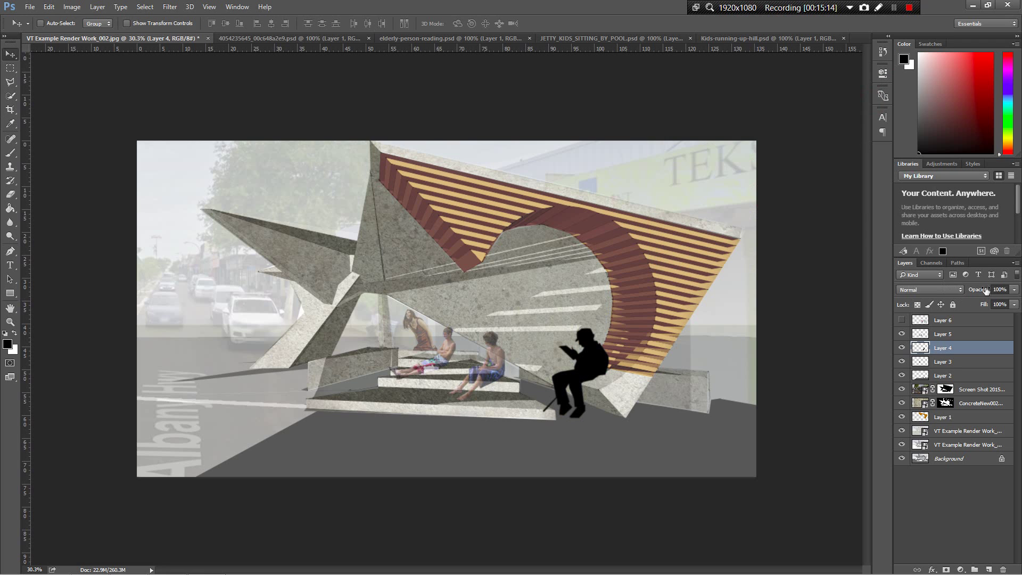
left_click_drag(985, 290, 948, 289)
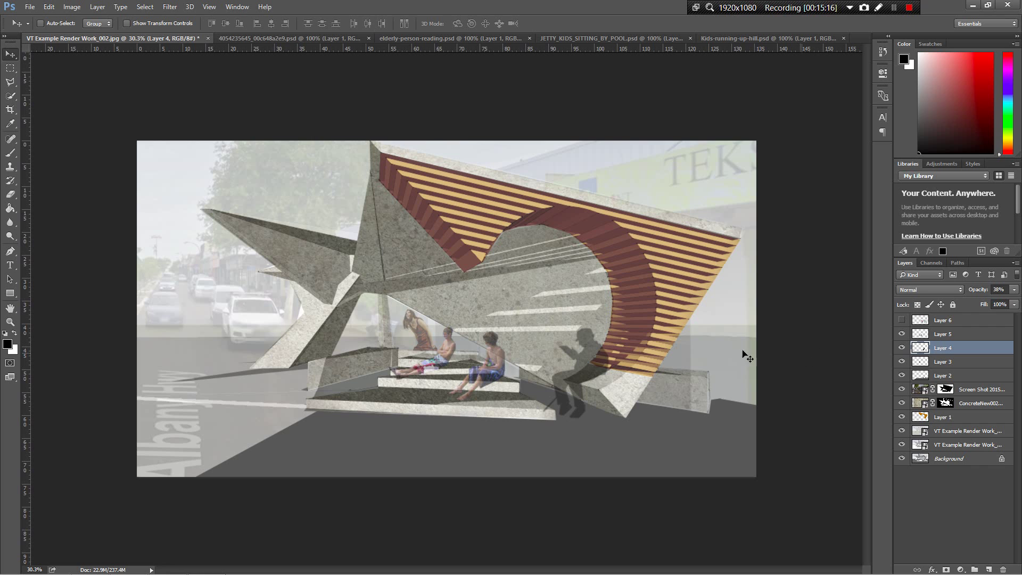
Step: Turn the two boys into white silhouettes with Lightness +100
left_click(501, 368, "ctrl")
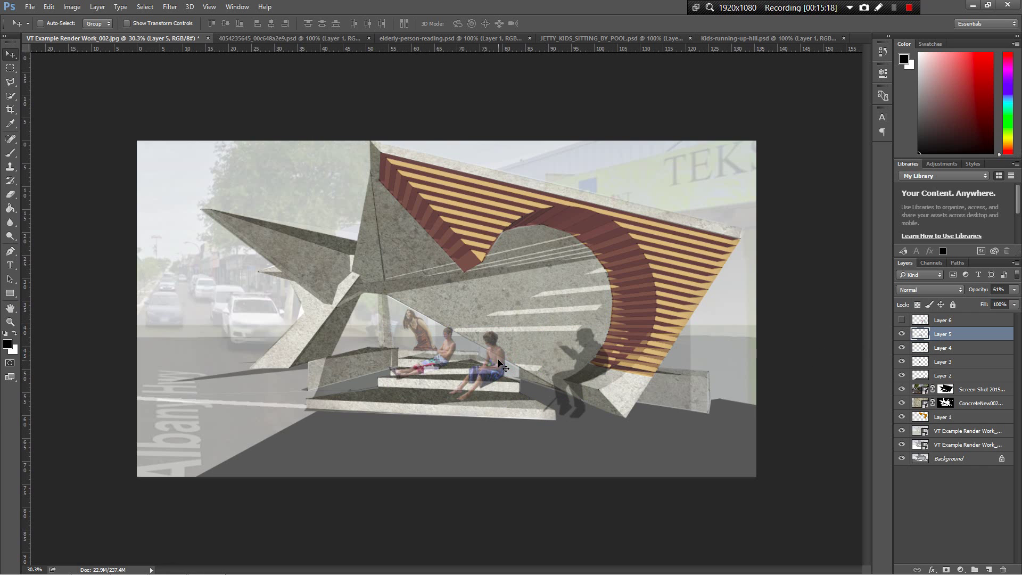
key("ctrl+u")
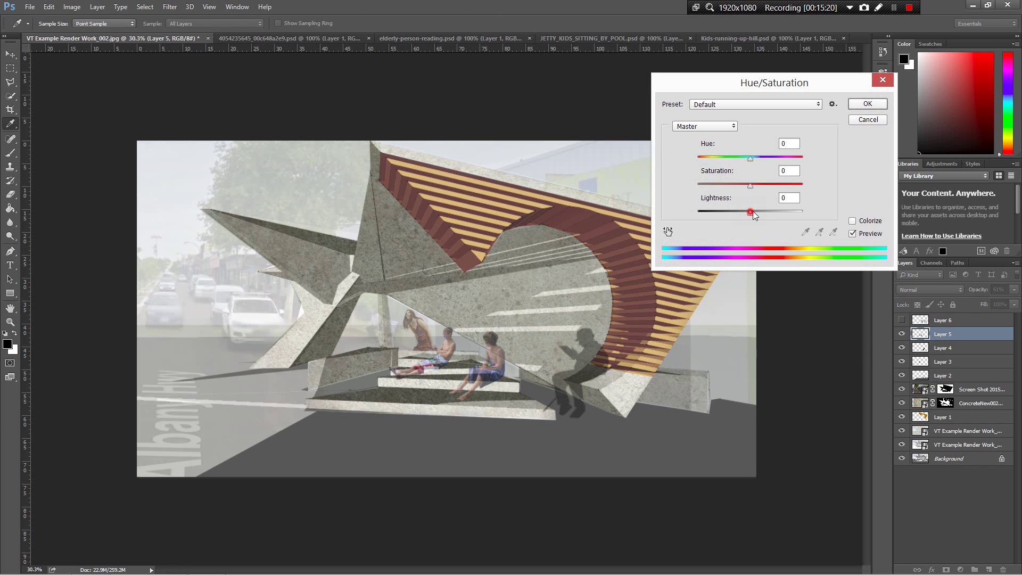
left_click_drag(750, 212, 908, 209)
left_click(876, 106)
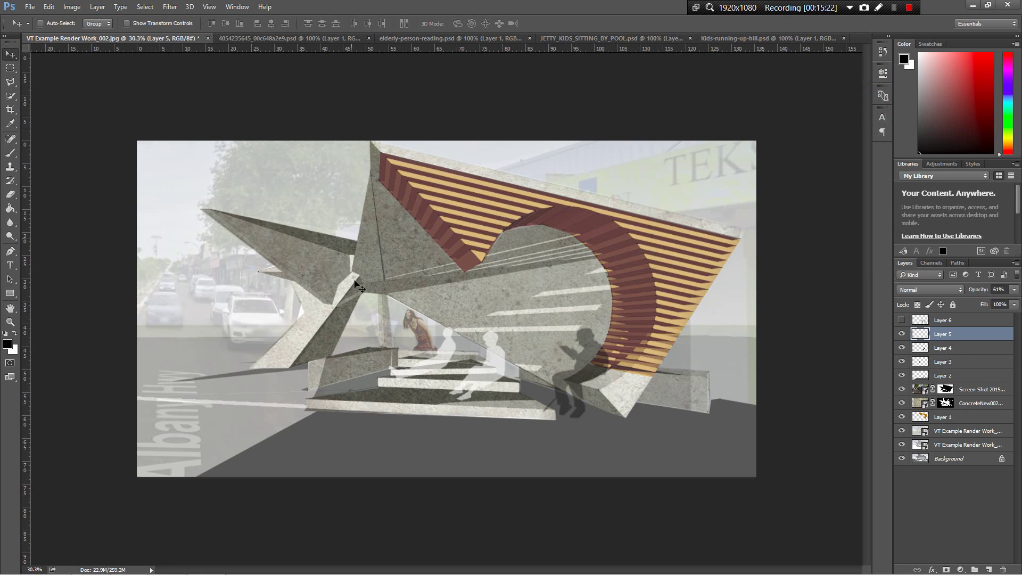
Step: Start lowering the woman in red's Lightness in Hue/Saturation
left_click(414, 332, "ctrl")
key("ctrl+u")
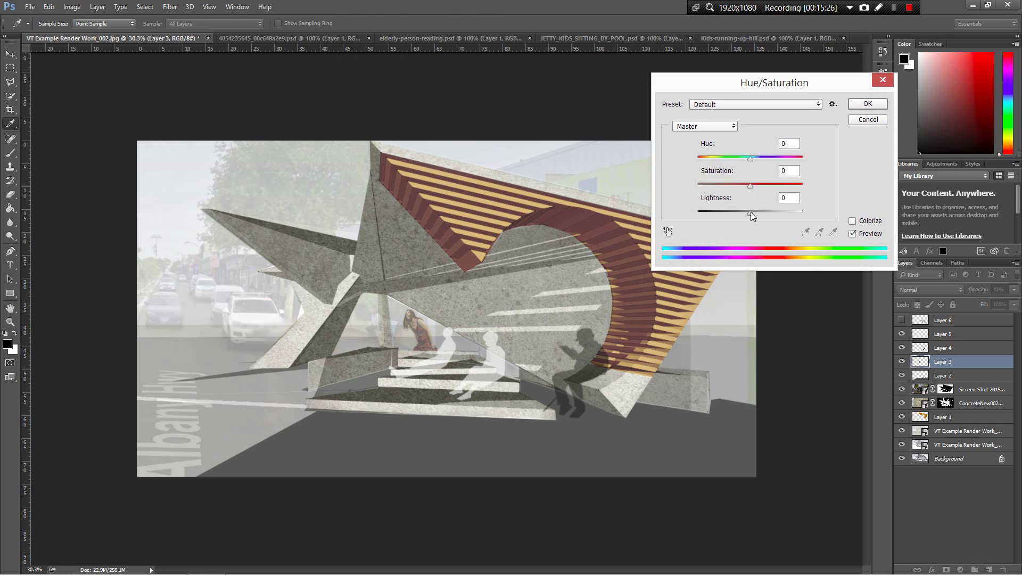
mouse_move(750, 213)
left_mouse_down()
mouse_move(714, 215)
mouse_move(745, 217)
left_mouse_up()
Step: Apply Lightness -9 to the faded woman in red, then toggle Layer 3 off and on to compare
left_click(861, 104)
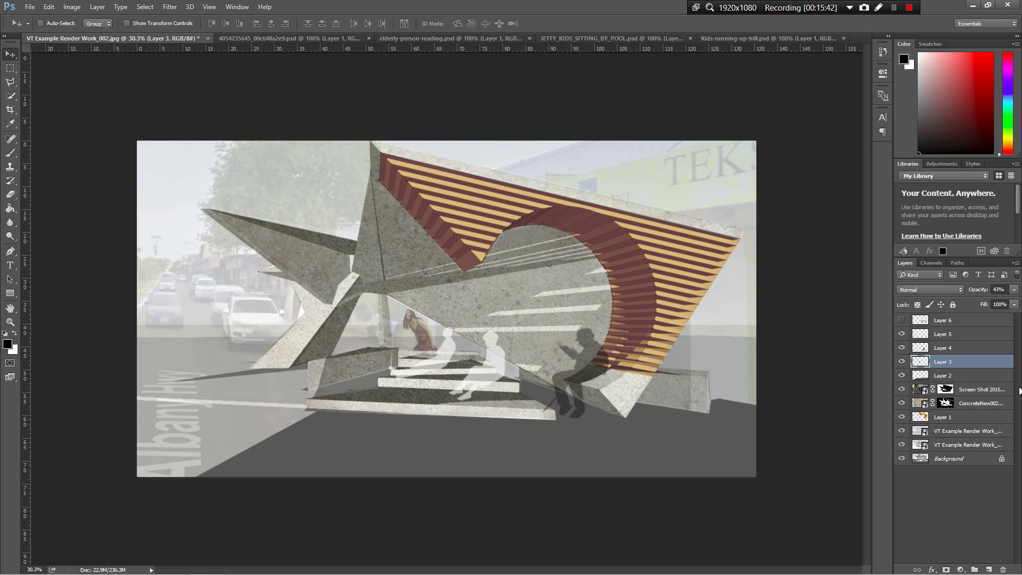
left_click(900, 361)
left_click(900, 361)
left_click(917, 287)
left_click(917, 290)
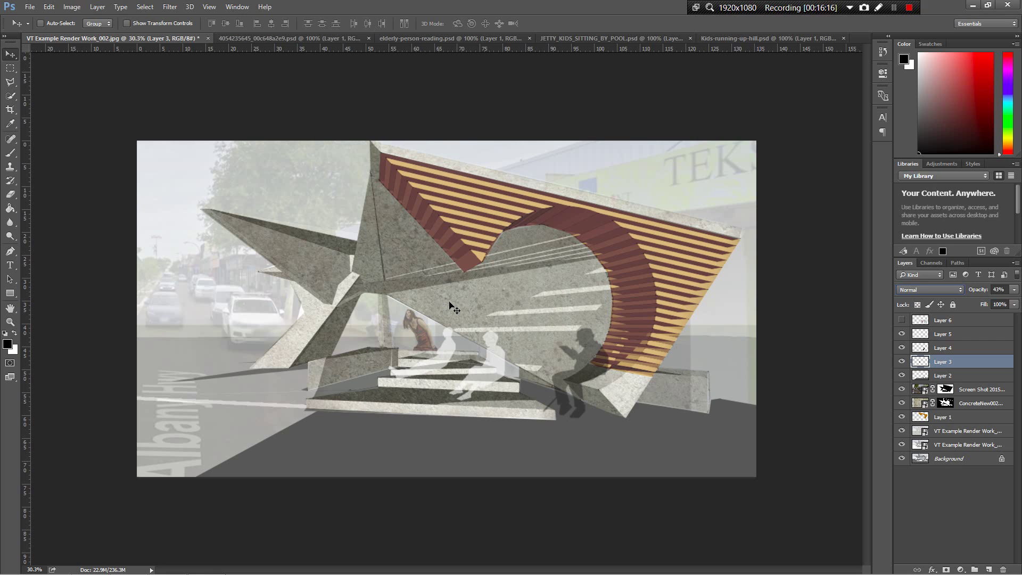